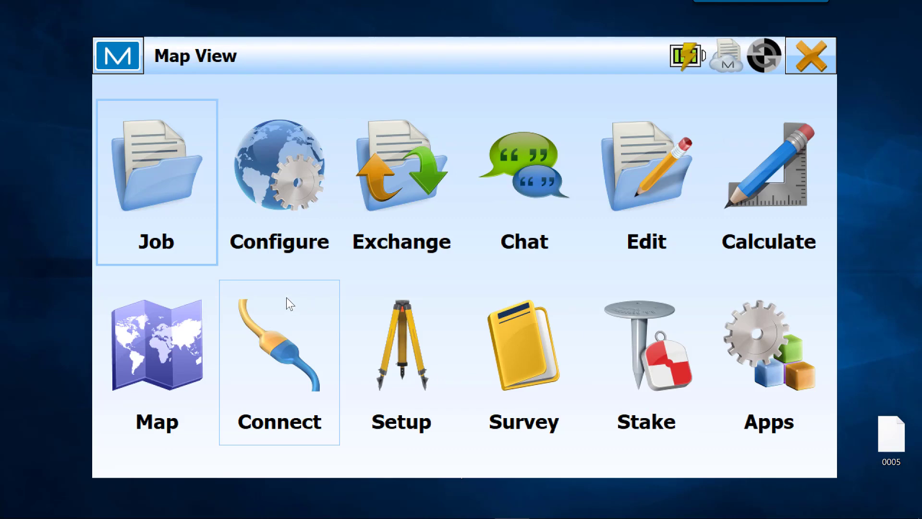
Open the job map and zoom in on the two neighbouring columns near the left end of the building's upper wall.
{"action": "left_click", "coordinate": [191, 111]}
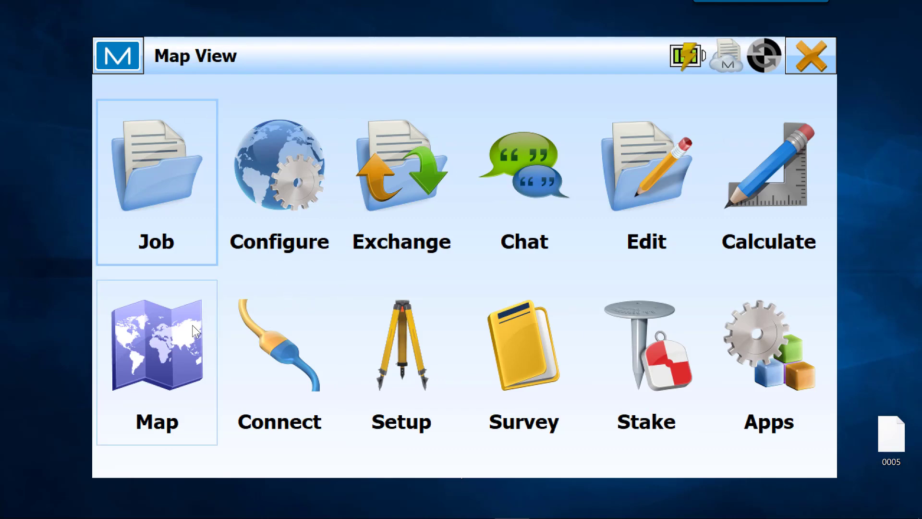
{"action": "left_click", "coordinate": [174, 344]}
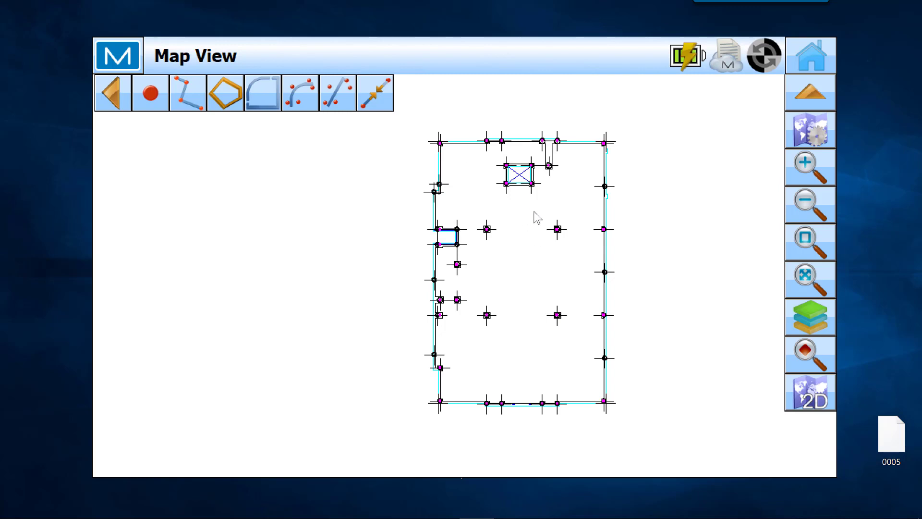
{"action": "left_click_drag", "start_coordinate": [537, 218], "coordinate": [521, 287]}
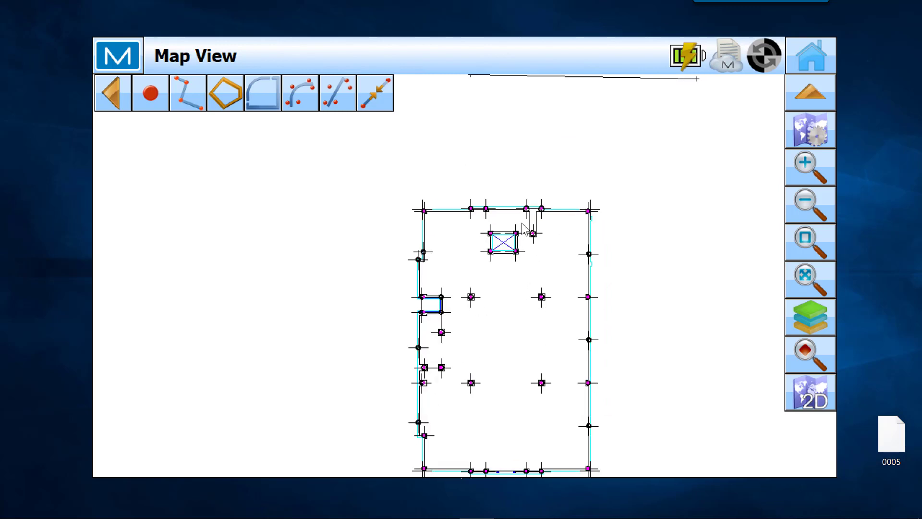
{"action": "left_click", "coordinate": [812, 245]}
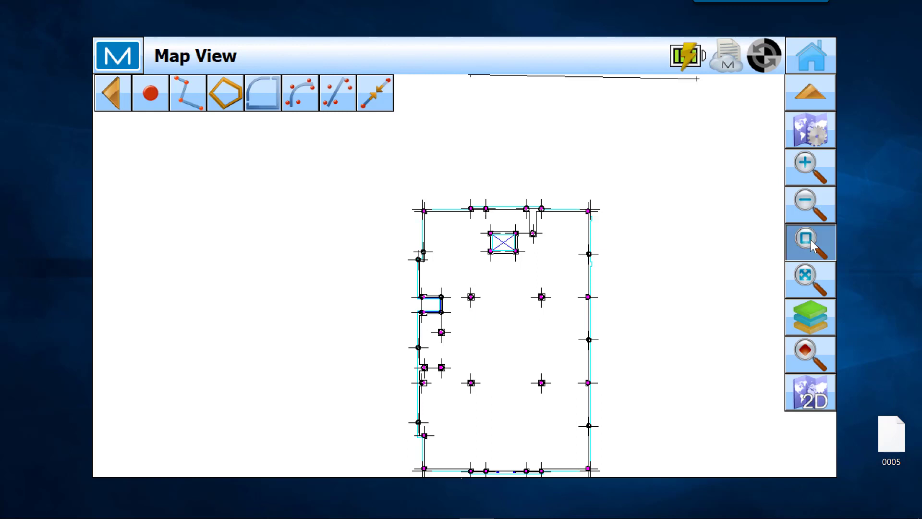
{"action": "left_click_drag", "start_coordinate": [399, 164], "coordinate": [622, 337]}
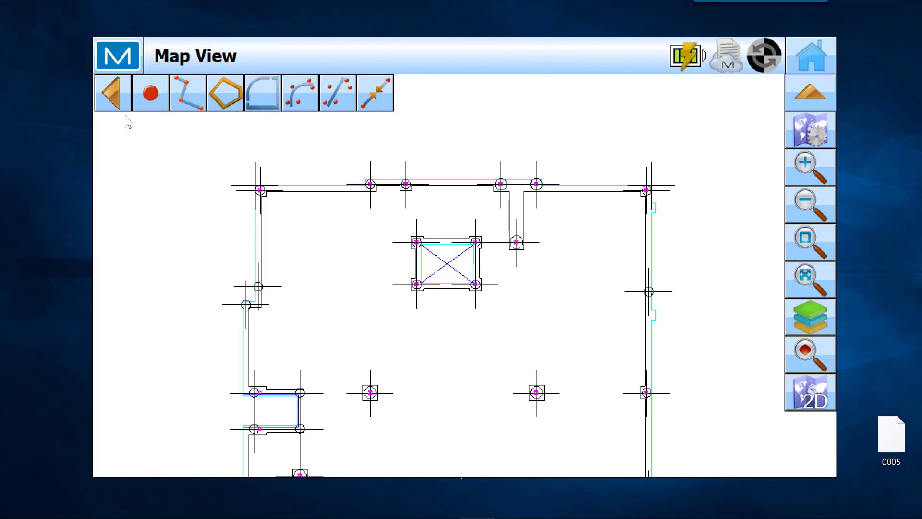
{"action": "left_click", "coordinate": [113, 94]}
{"action": "left_click", "coordinate": [114, 94]}
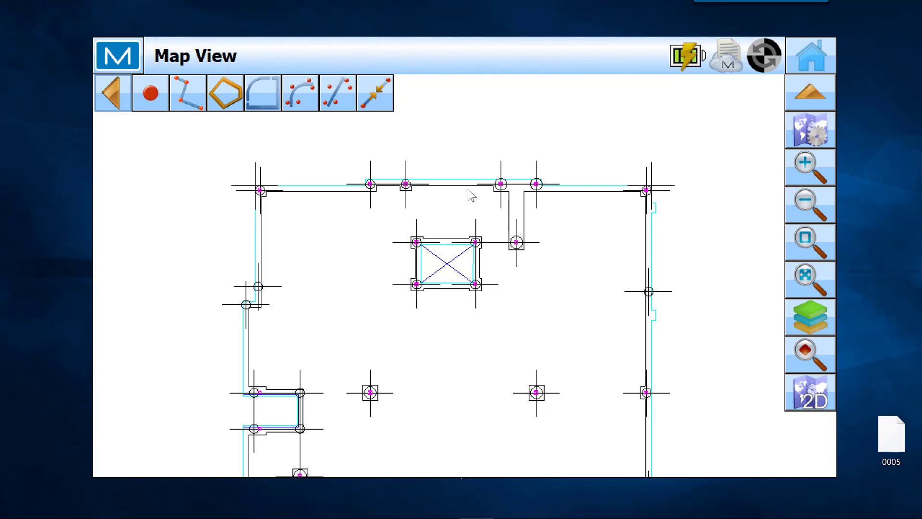
{"action": "left_click", "coordinate": [810, 243]}
{"action": "left_click_drag", "start_coordinate": [342, 154], "coordinate": [435, 245]}
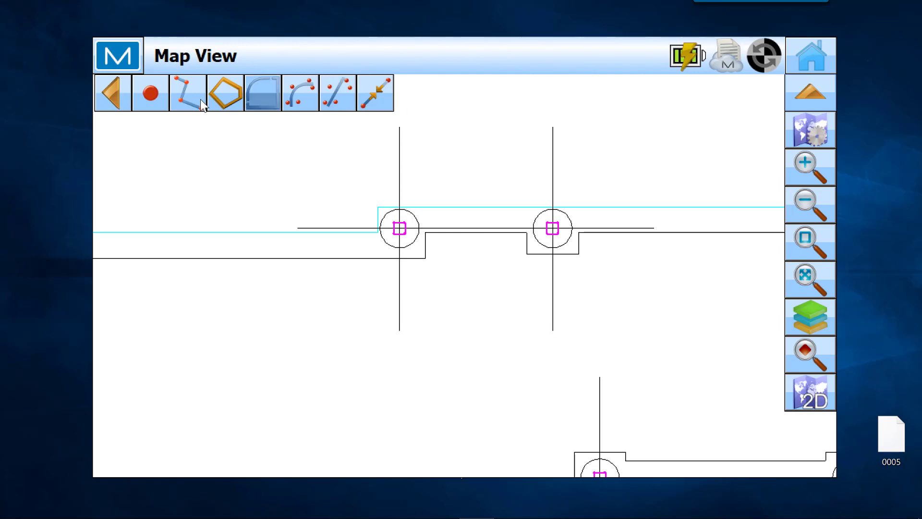
{"action": "left_click", "coordinate": [150, 97]}
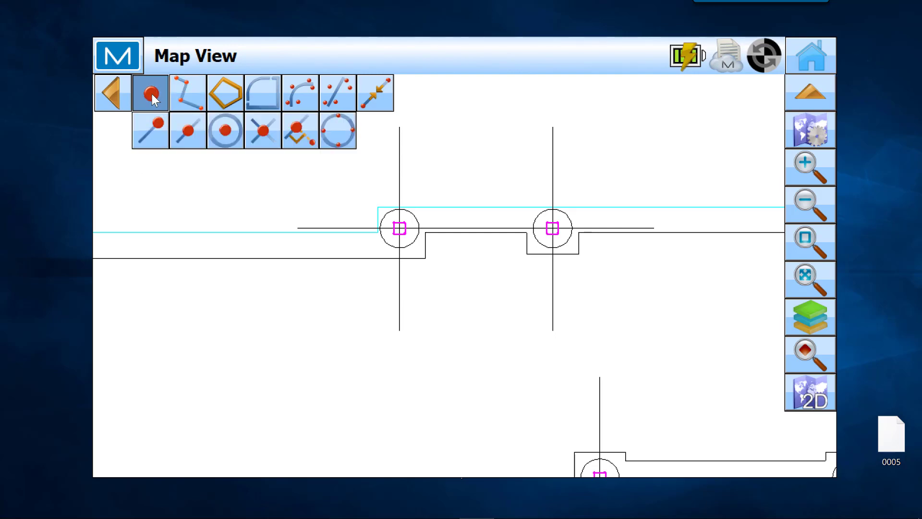
{"action": "left_click", "coordinate": [152, 93]}
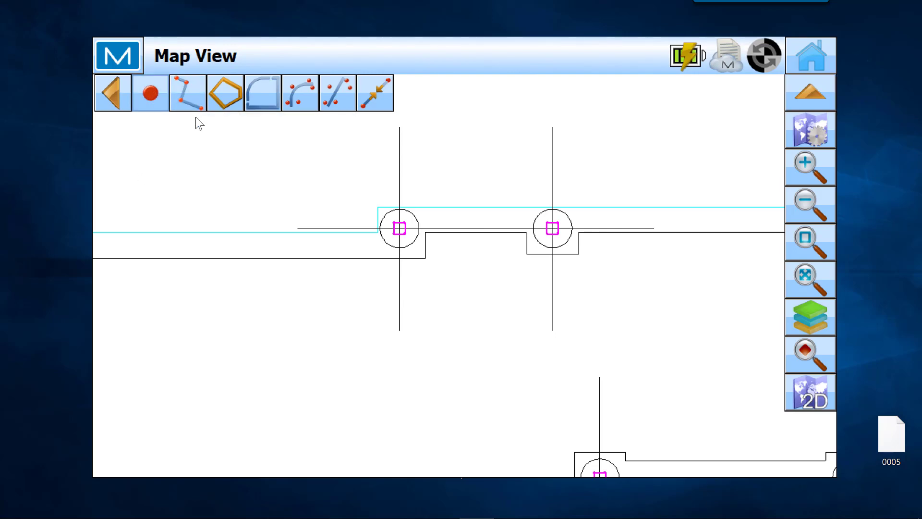
{"action": "left_click", "coordinate": [155, 88]}
{"action": "left_click", "coordinate": [154, 93]}
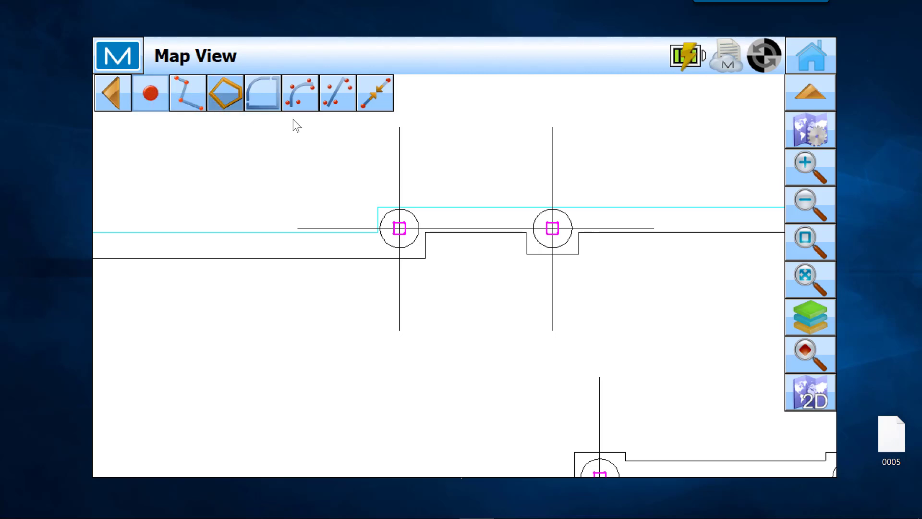
{"action": "right_click", "coordinate": [486, 116]}
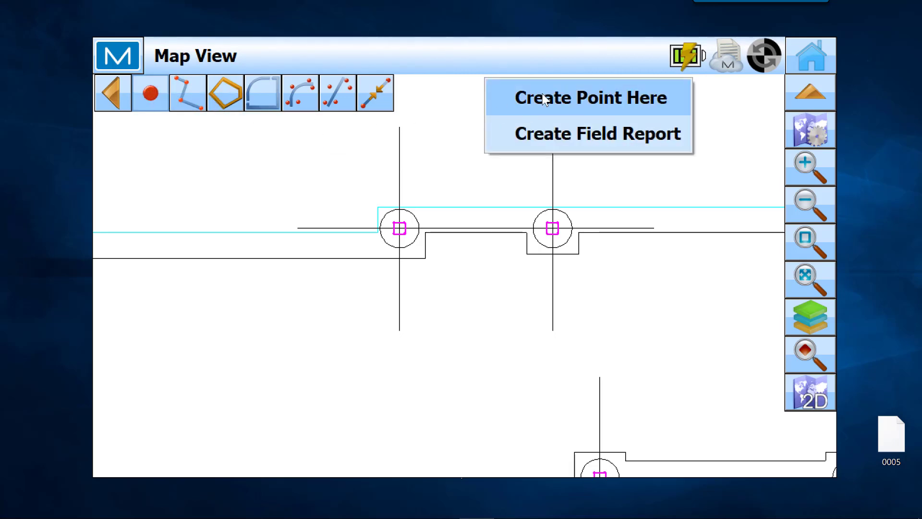
{"action": "left_click", "coordinate": [457, 111]}
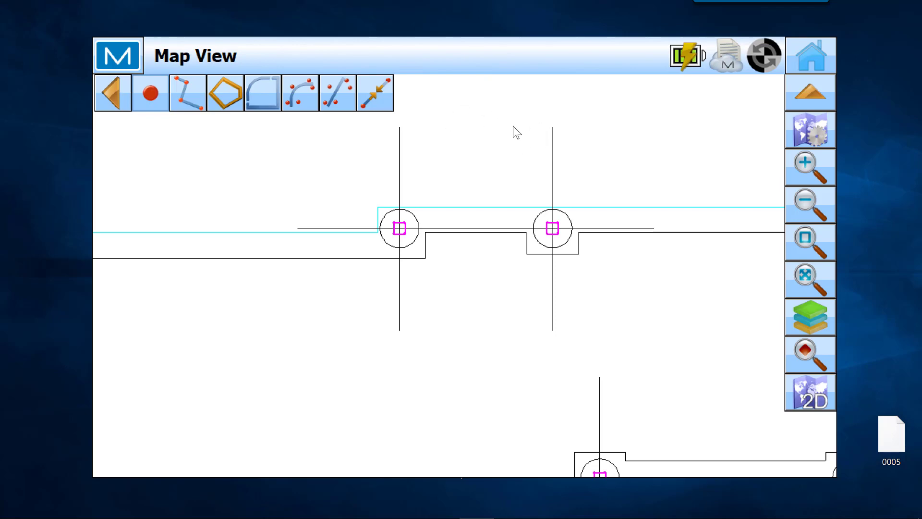
{"action": "right_click", "coordinate": [503, 122]}
{"action": "left_click", "coordinate": [448, 115]}
Create a point at the left endpoint of the horizontal centerline running through the two upper-wall columns.
{"action": "left_click", "coordinate": [152, 92]}
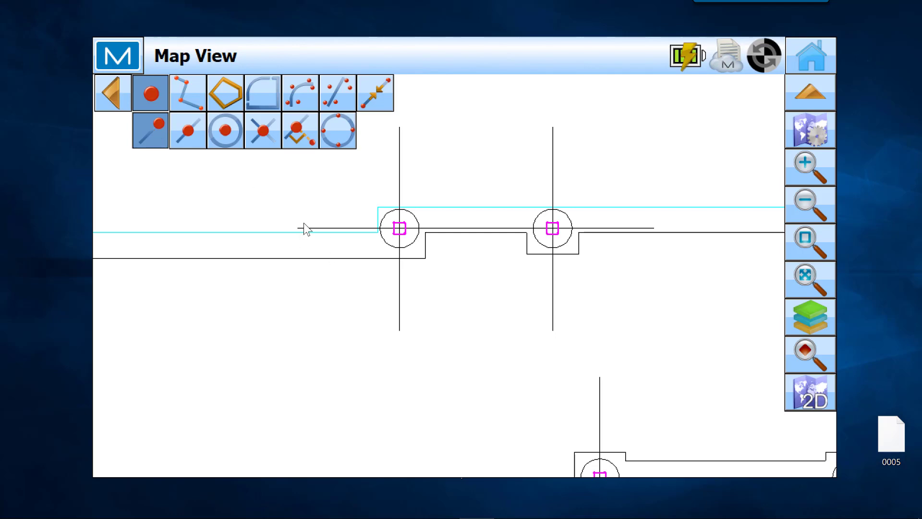
{"action": "scroll", "coordinate": [307, 231], "scroll_direction": "up", "scroll_amount": 3}
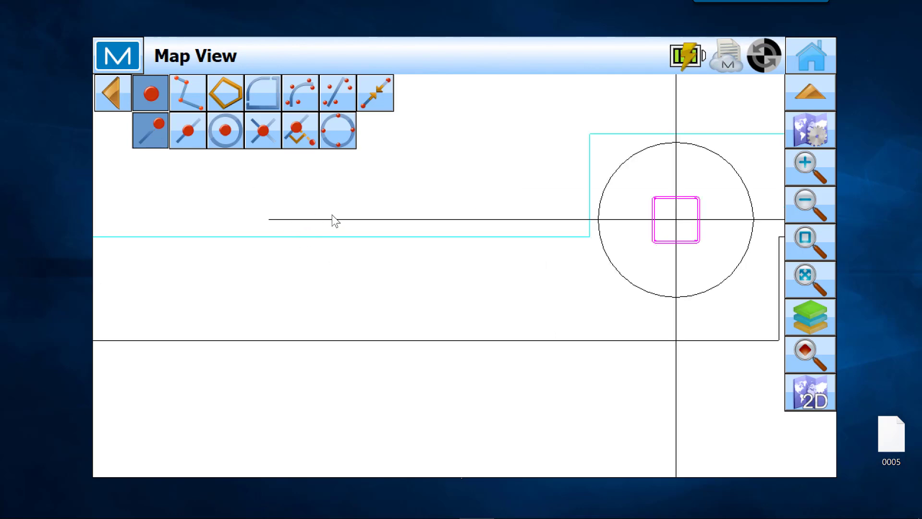
{"action": "left_click", "coordinate": [303, 222]}
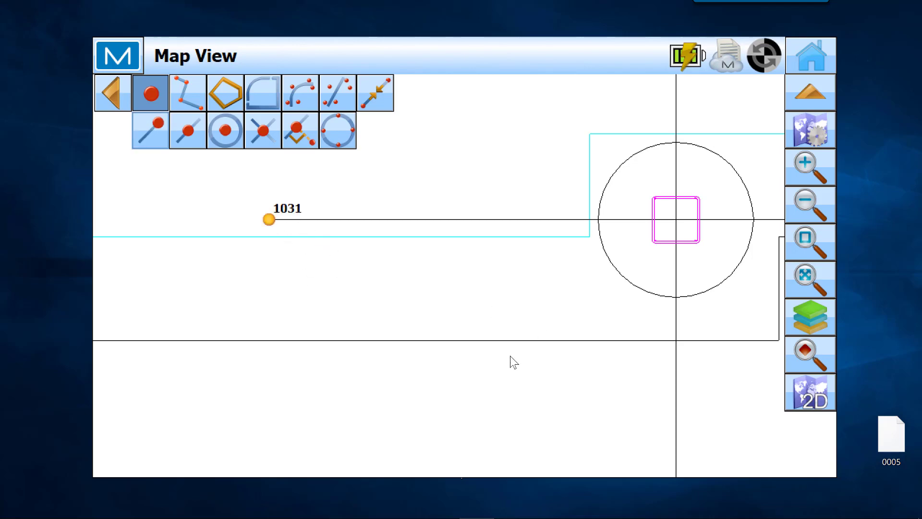
{"action": "left_click", "coordinate": [153, 94]}
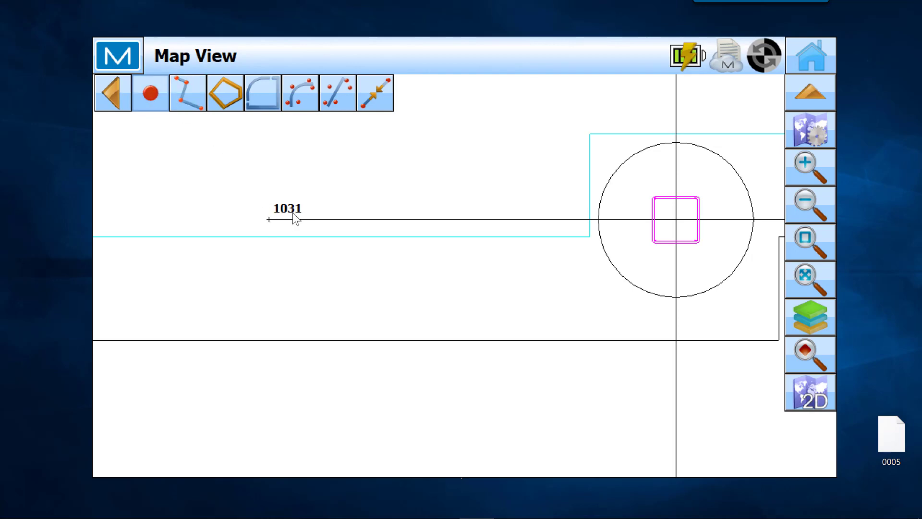
Create a point at the midpoint of the horizontal wall line between the two columns.
{"action": "left_click", "coordinate": [154, 91]}
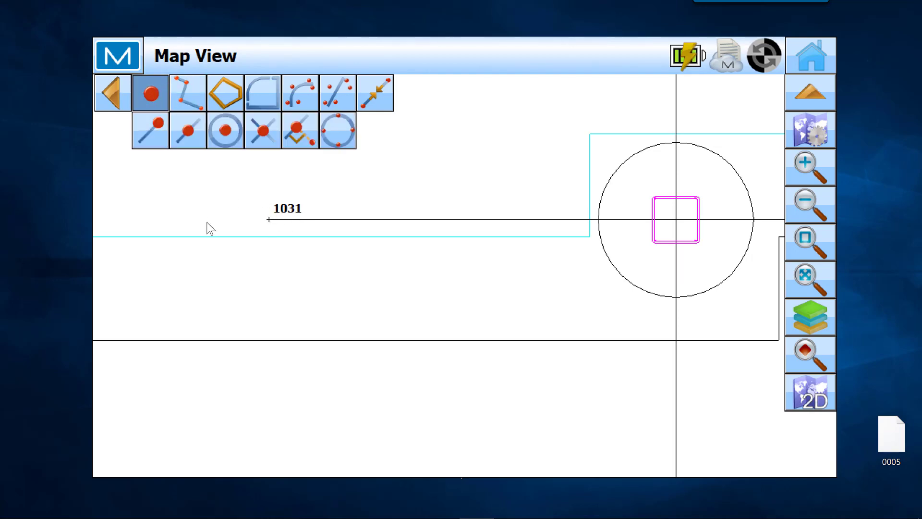
{"action": "scroll", "coordinate": [187, 244], "scroll_direction": "down", "scroll_amount": 2}
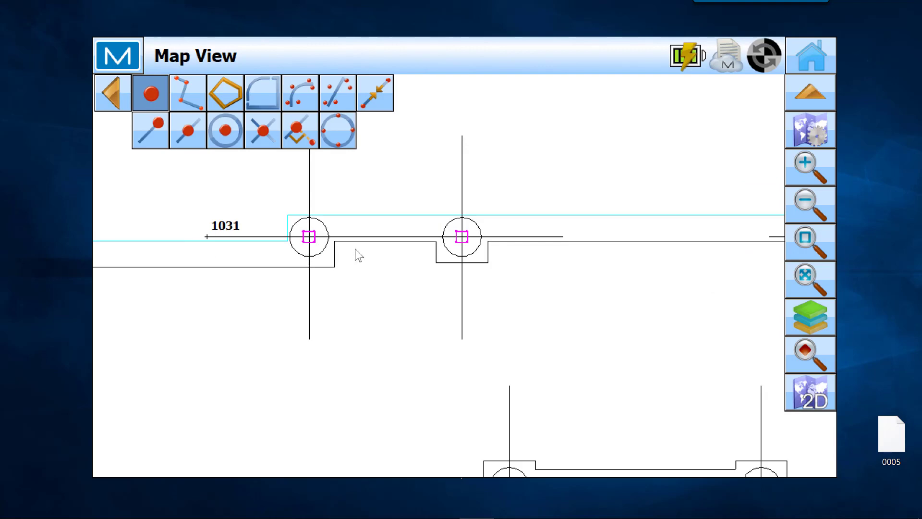
{"action": "scroll", "coordinate": [359, 255], "scroll_direction": "up", "scroll_amount": 1}
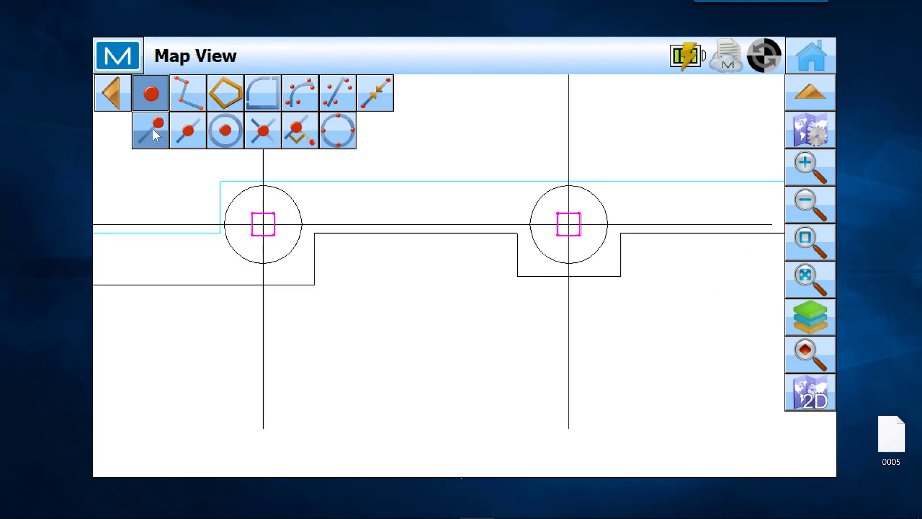
{"action": "left_click", "coordinate": [189, 131]}
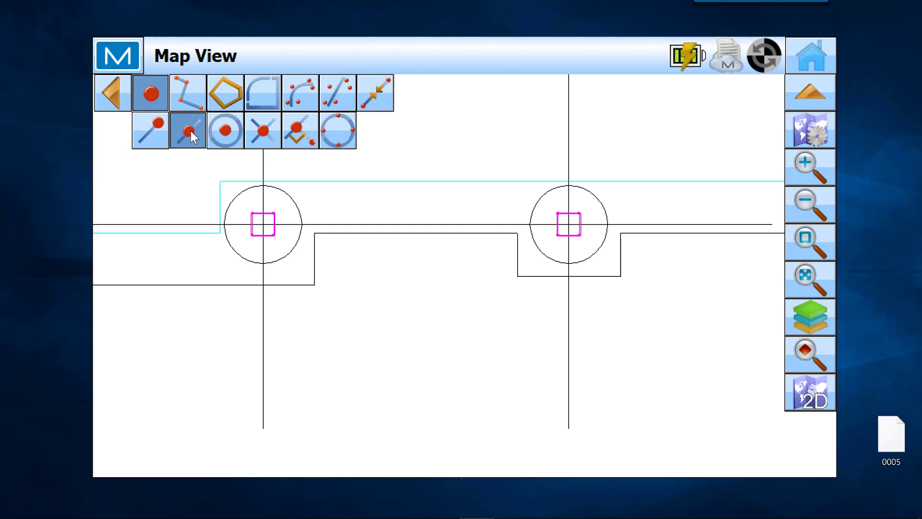
{"action": "left_click", "coordinate": [415, 233]}
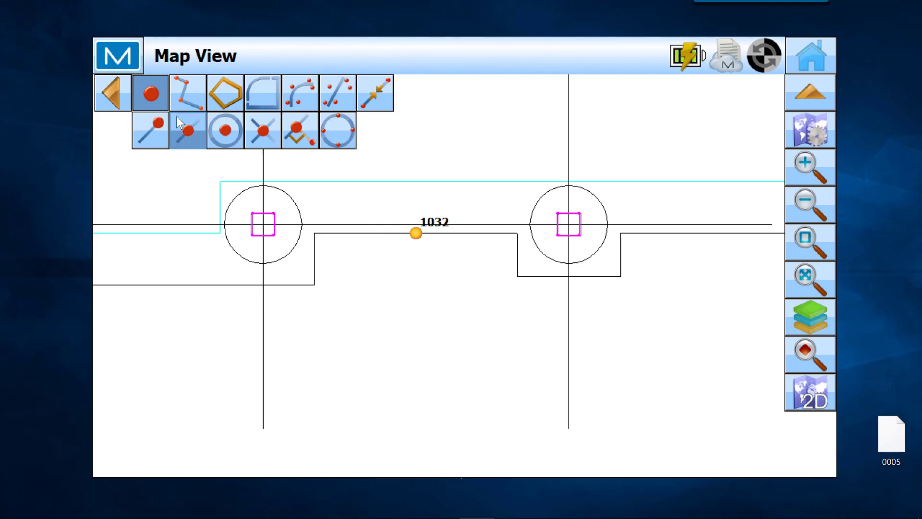
{"action": "left_click", "coordinate": [158, 89]}
Create a point at the center of the circle around the left column.
{"action": "left_click", "coordinate": [158, 89]}
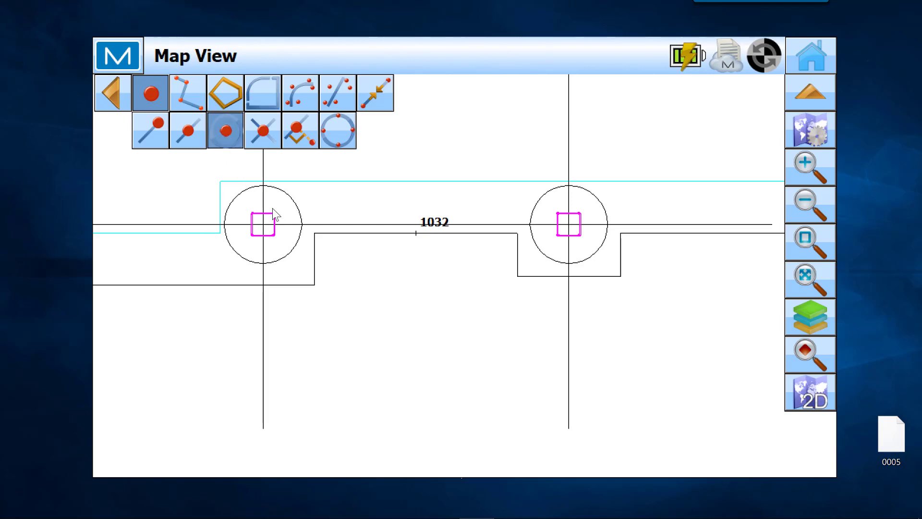
{"action": "left_click", "coordinate": [292, 198]}
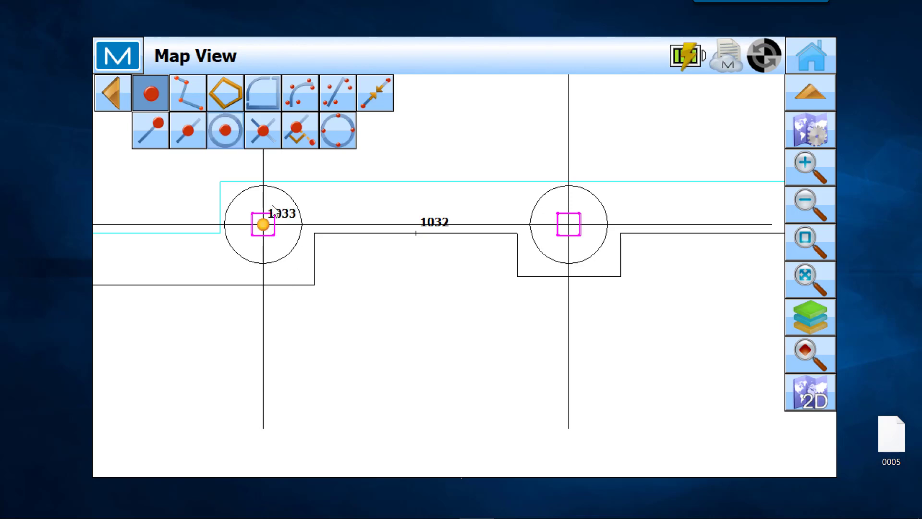
{"action": "left_click", "coordinate": [152, 92]}
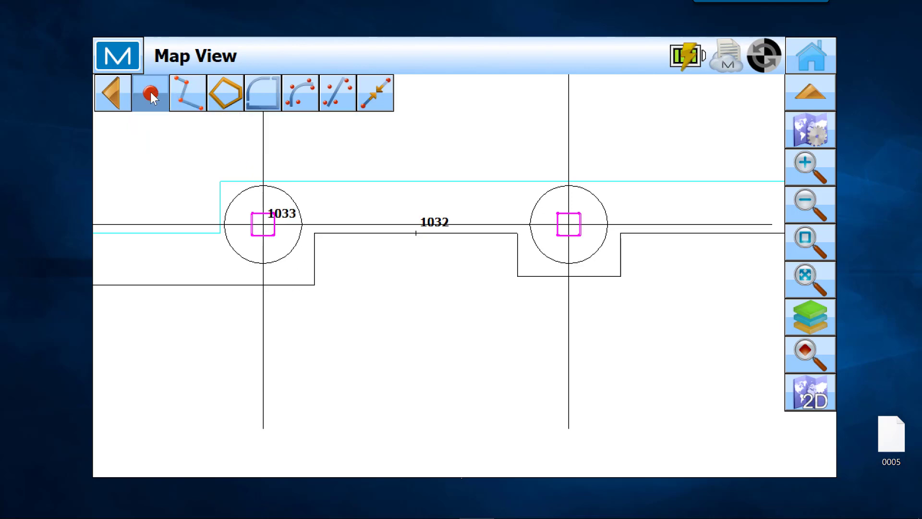
Create a point at the intersection of the left and bottom edges of the outline below the right column.
{"action": "left_click", "coordinate": [151, 92]}
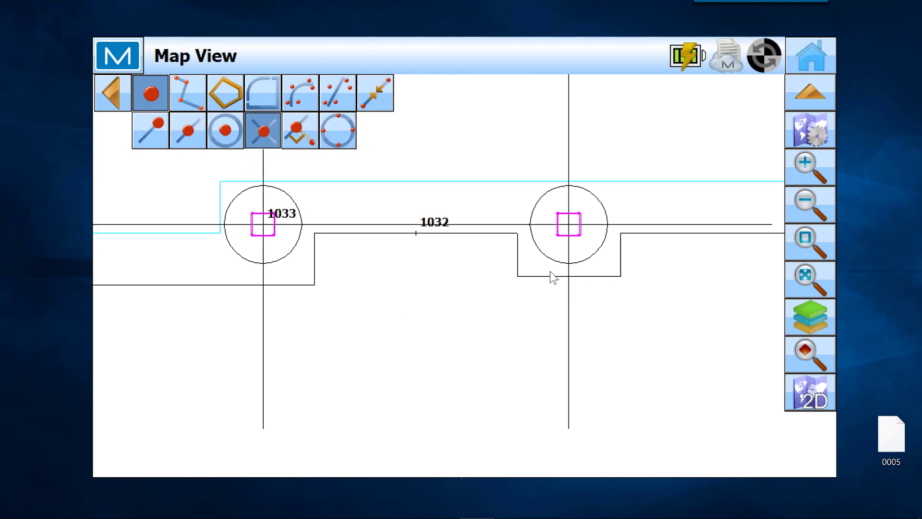
{"action": "left_click", "coordinate": [519, 262]}
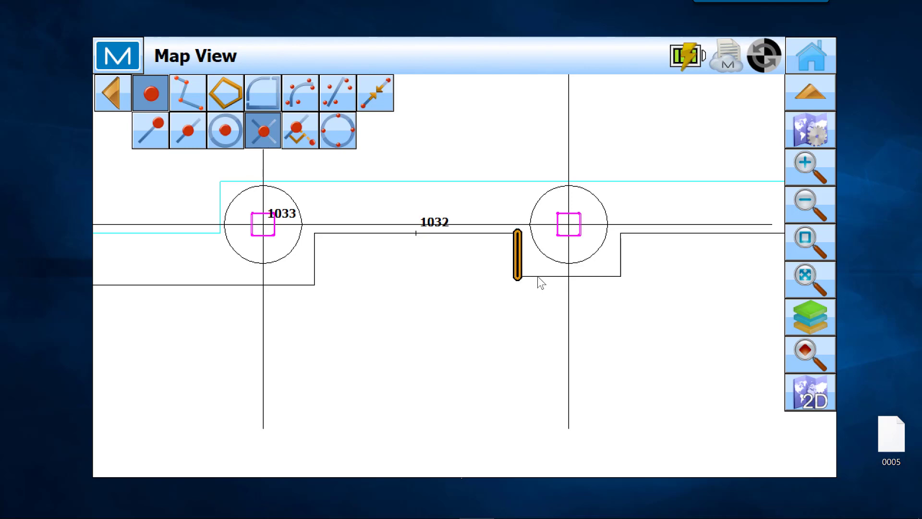
{"action": "left_click", "coordinate": [538, 277]}
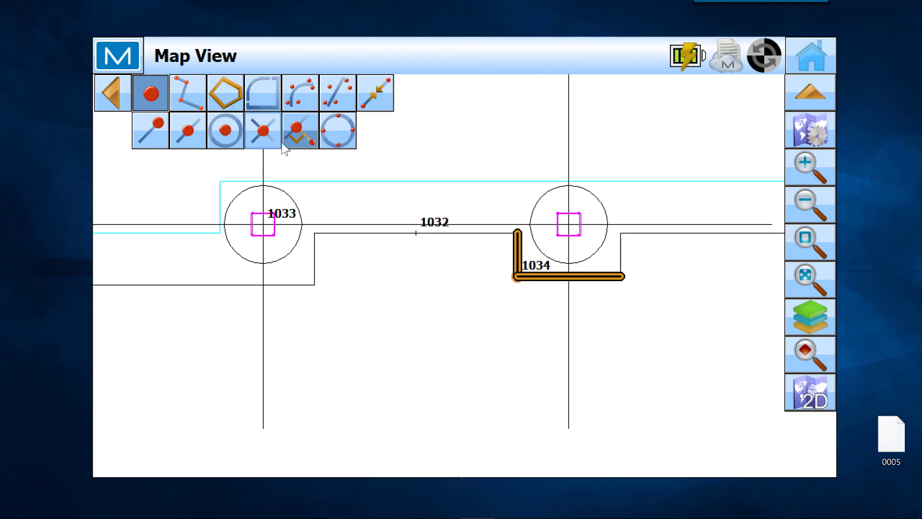
{"action": "left_click", "coordinate": [151, 95]}
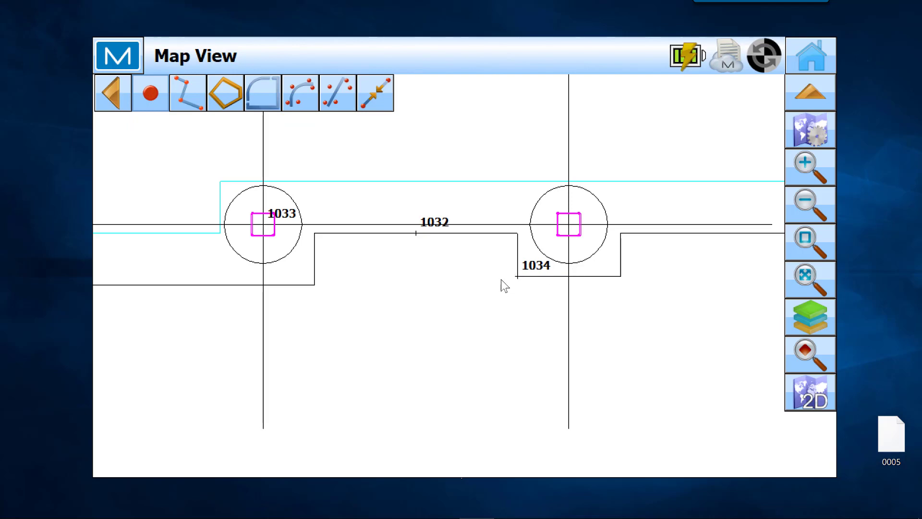
Create a point by projecting the corner point below the right column perpendicularly onto the extension of the lower-left wall line.
{"action": "left_click", "coordinate": [150, 95]}
{"action": "left_click", "coordinate": [151, 95]}
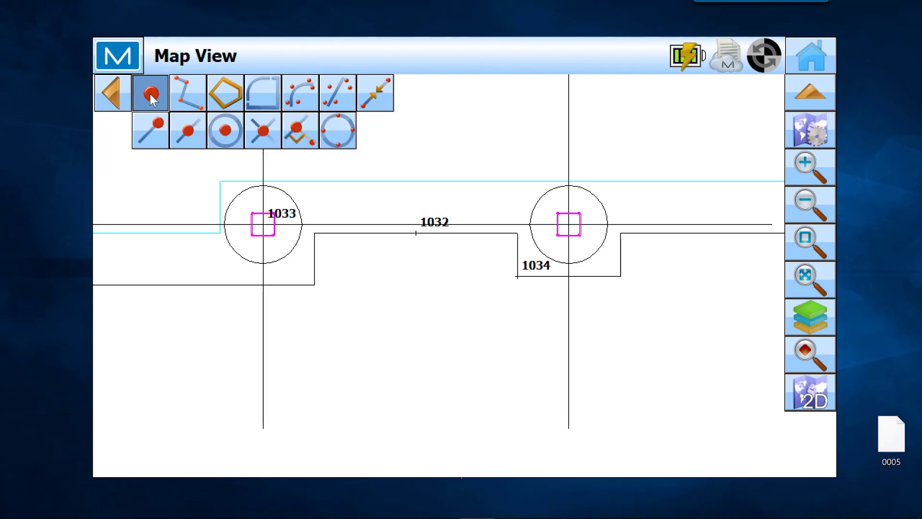
{"action": "left_click", "coordinate": [301, 138]}
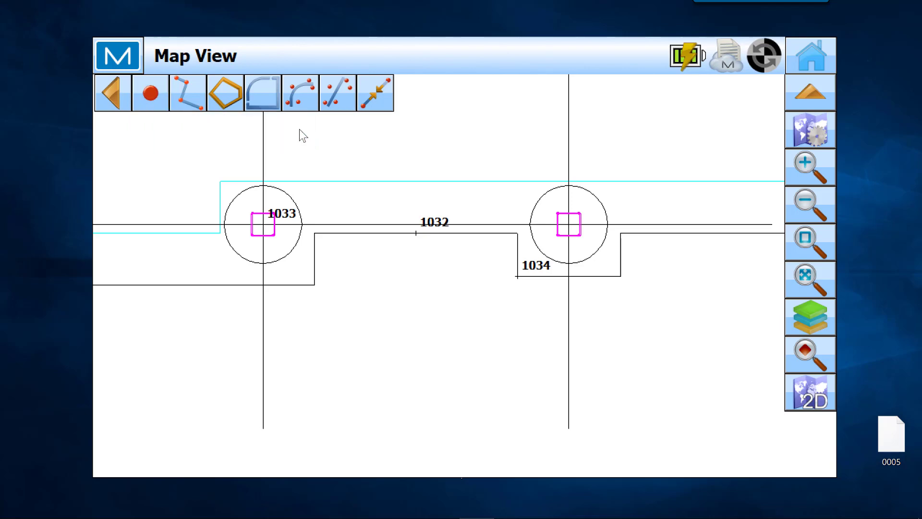
{"action": "left_click", "coordinate": [152, 99]}
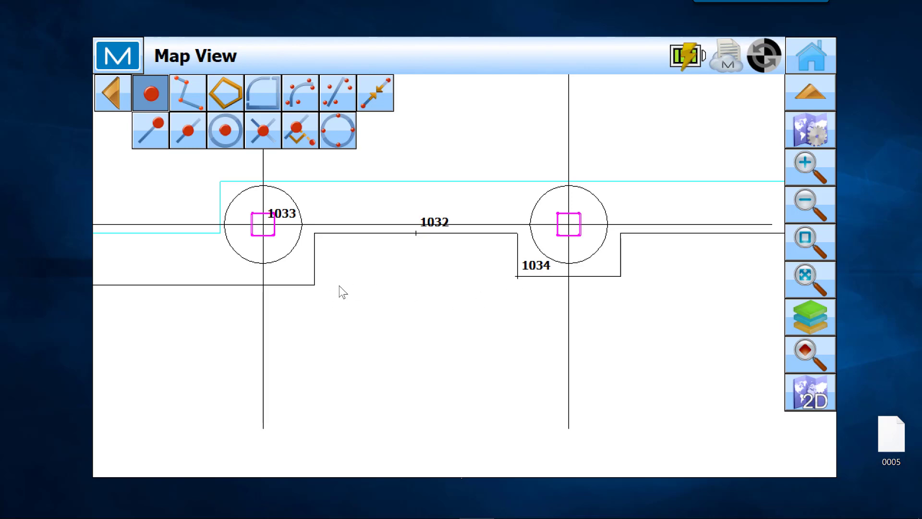
{"action": "left_click", "coordinate": [310, 138]}
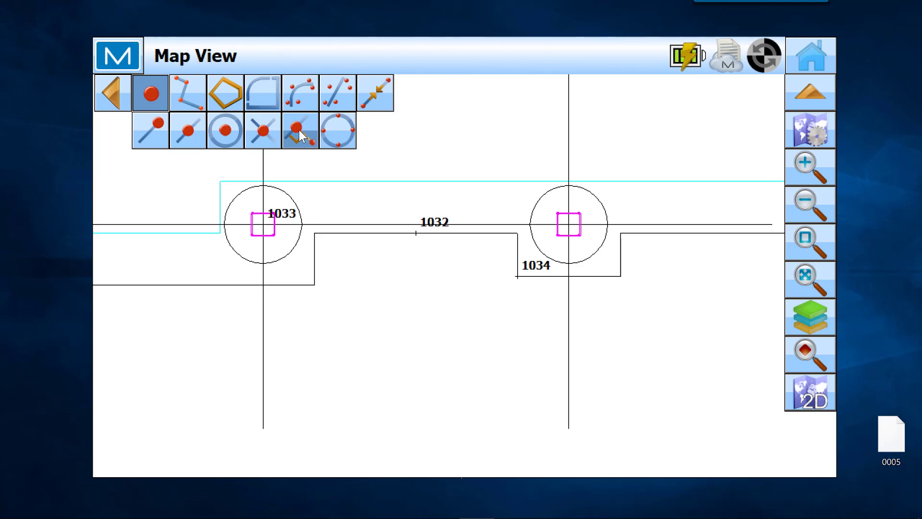
{"action": "left_click", "coordinate": [299, 131]}
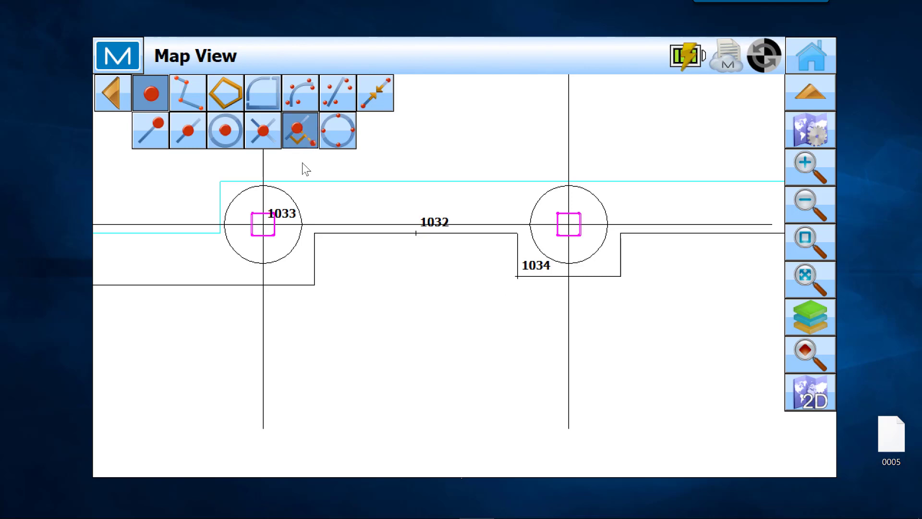
{"action": "left_click", "coordinate": [518, 277]}
{"action": "left_click", "coordinate": [294, 286]}
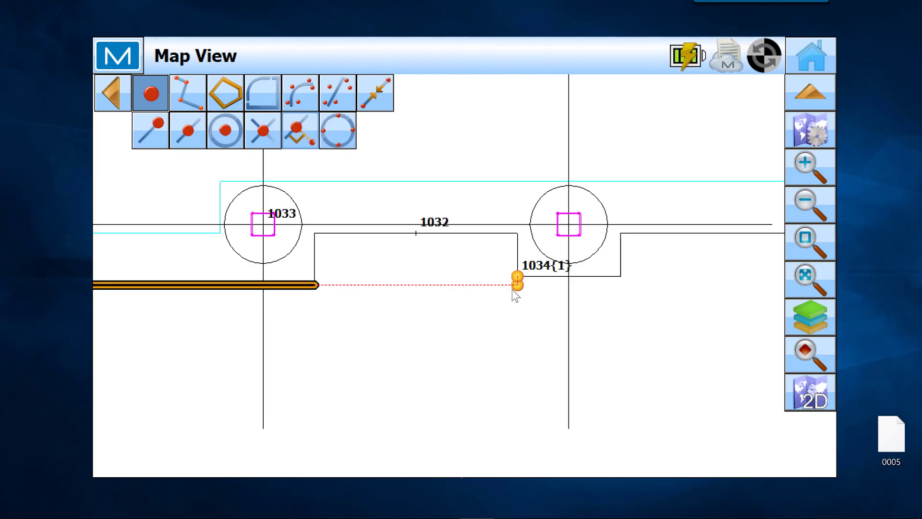
{"action": "scroll", "coordinate": [517, 285], "scroll_direction": "up", "scroll_amount": 5}
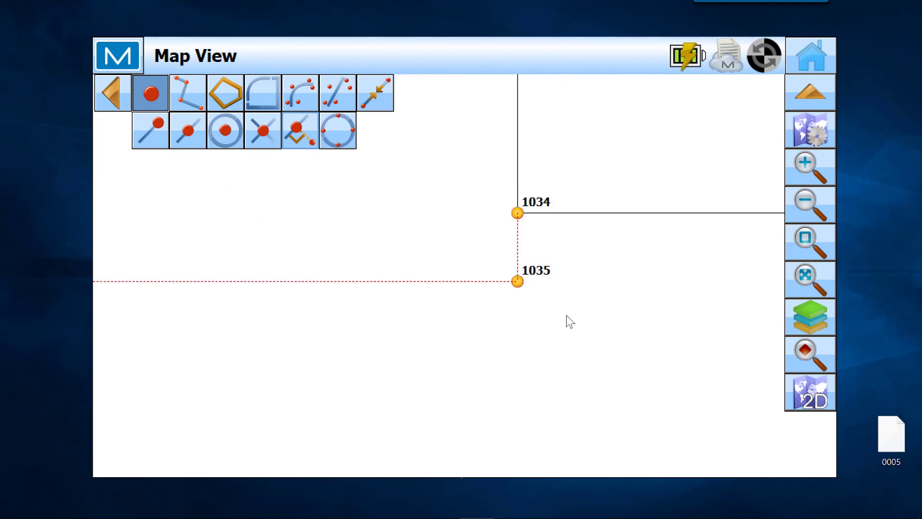
Create a quadrant point at the top of the circle around the right column.
{"action": "left_click", "coordinate": [150, 91]}
{"action": "left_click", "coordinate": [151, 94]}
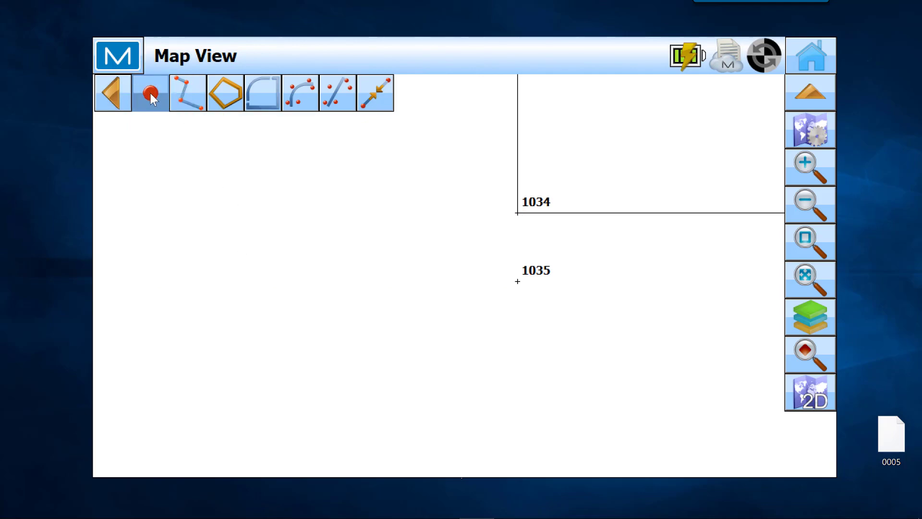
{"action": "left_click", "coordinate": [150, 93]}
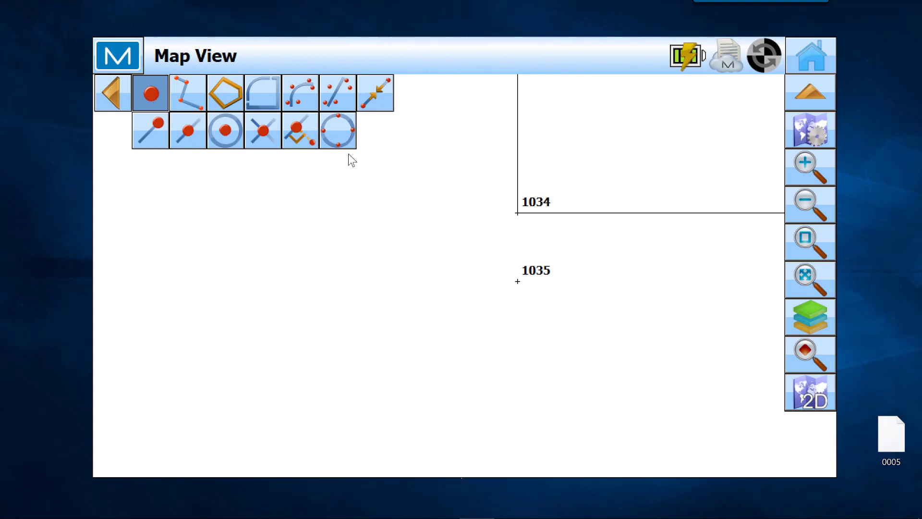
{"action": "left_click", "coordinate": [340, 142]}
{"action": "scroll", "coordinate": [277, 228], "scroll_direction": "down", "scroll_amount": 2}
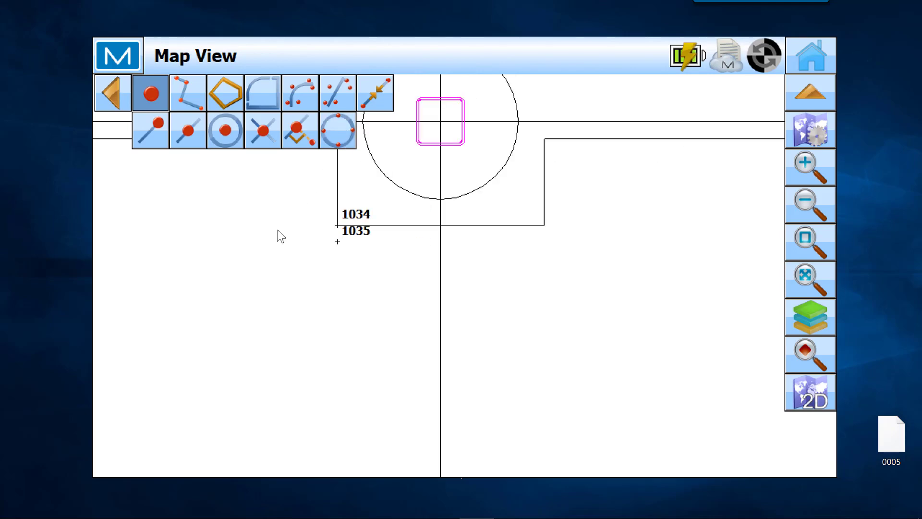
{"action": "left_click_drag", "start_coordinate": [450, 217], "coordinate": [452, 327]}
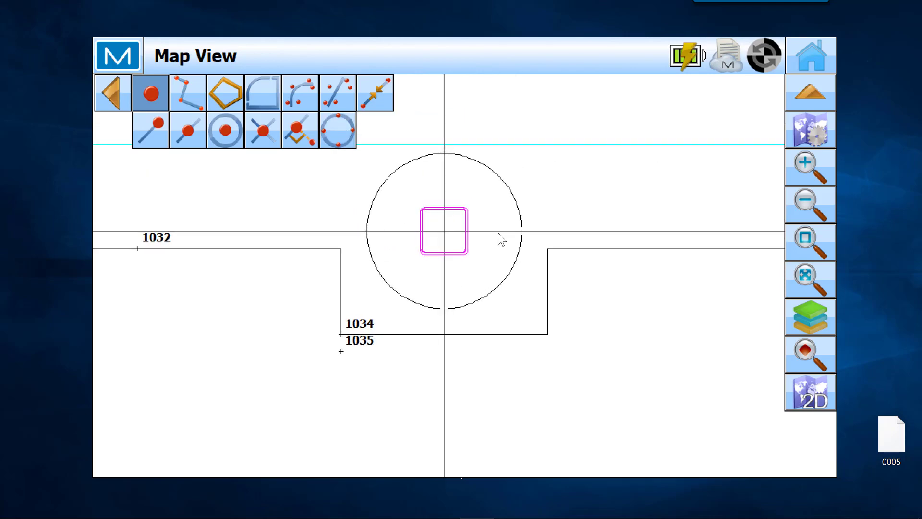
{"action": "left_click", "coordinate": [338, 125]}
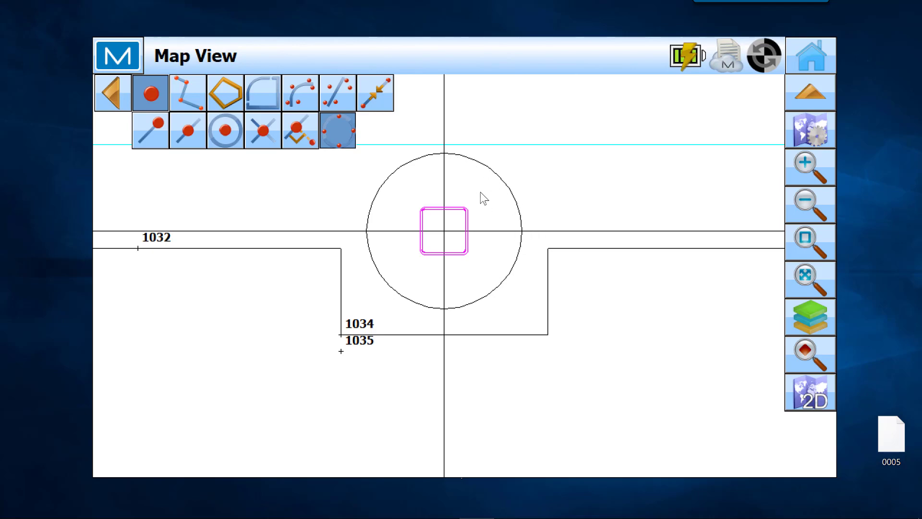
{"action": "left_click", "coordinate": [458, 158]}
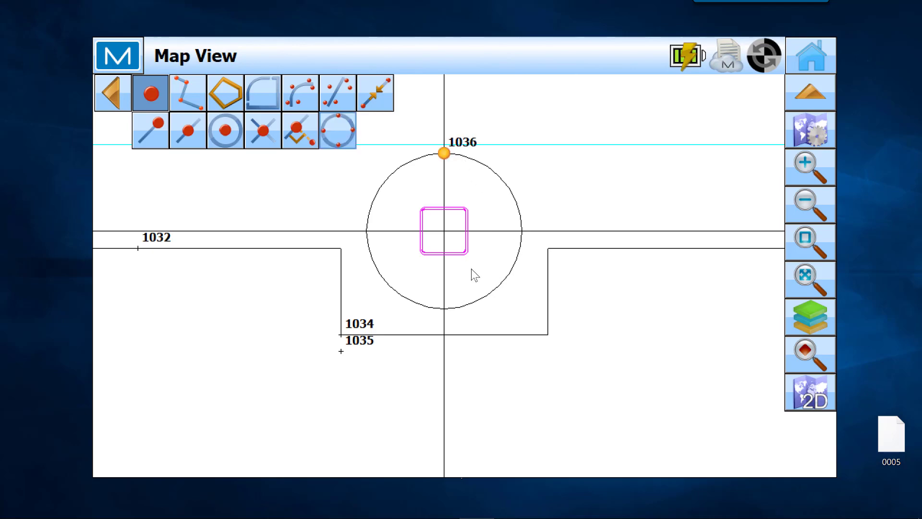
Create quadrant points at the right, bottom and left of the circle around the right column.
{"action": "left_click", "coordinate": [344, 132]}
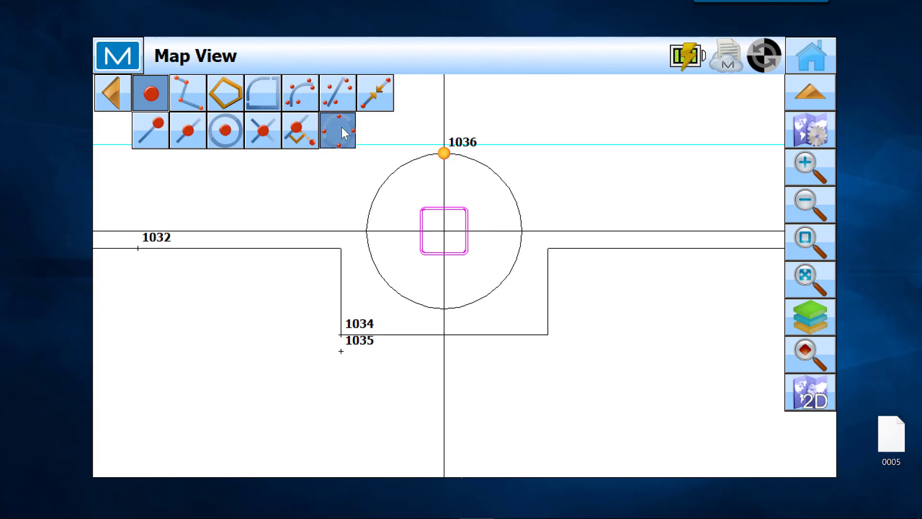
{"action": "left_click", "coordinate": [520, 253]}
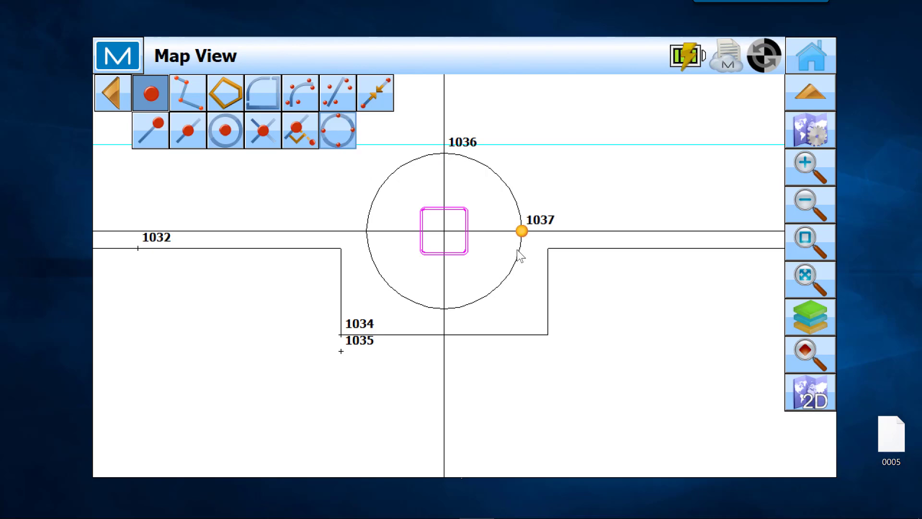
{"action": "left_click", "coordinate": [336, 144]}
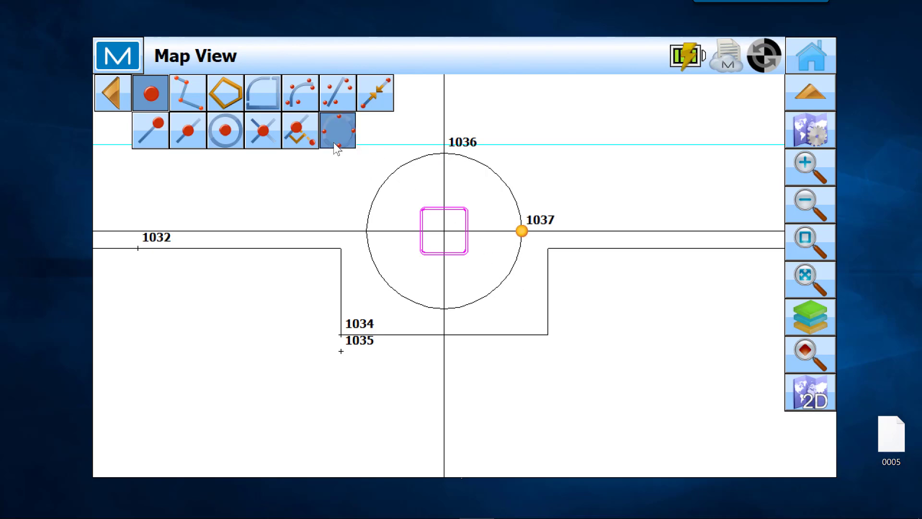
{"action": "left_click", "coordinate": [456, 313]}
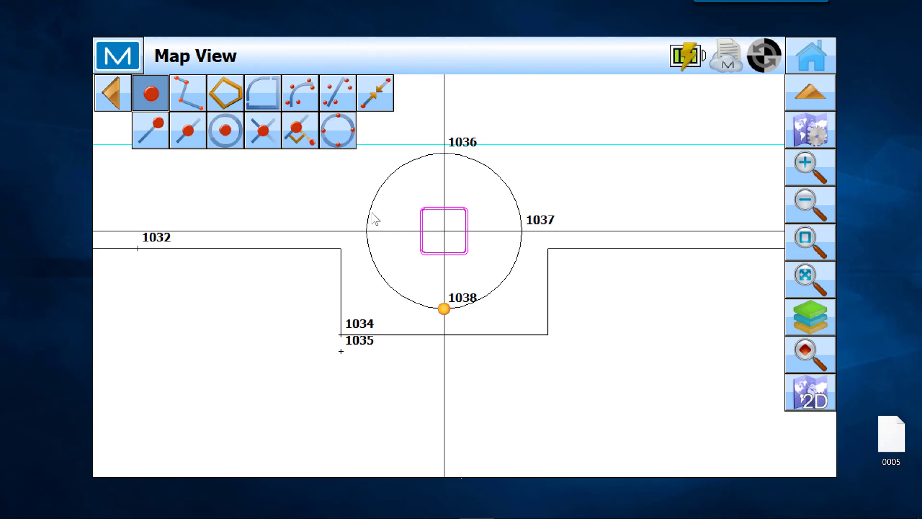
{"action": "left_click", "coordinate": [352, 141]}
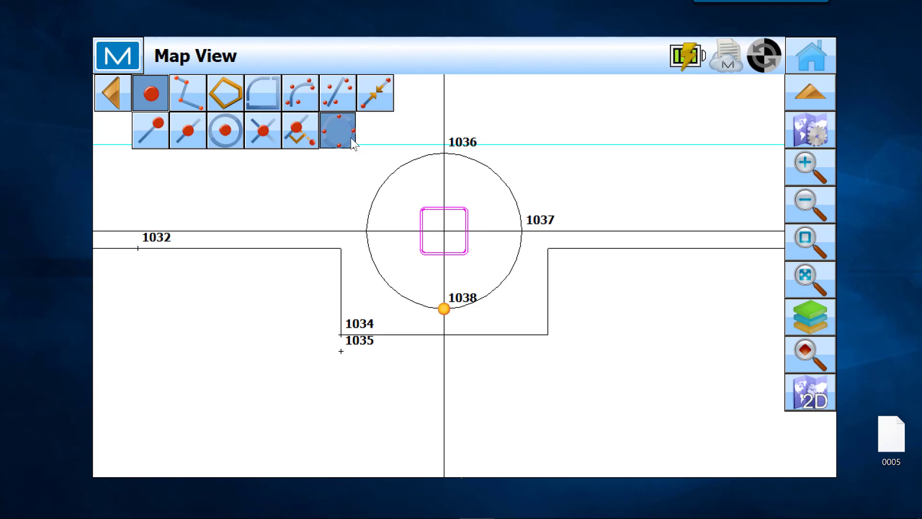
{"action": "left_click", "coordinate": [371, 222]}
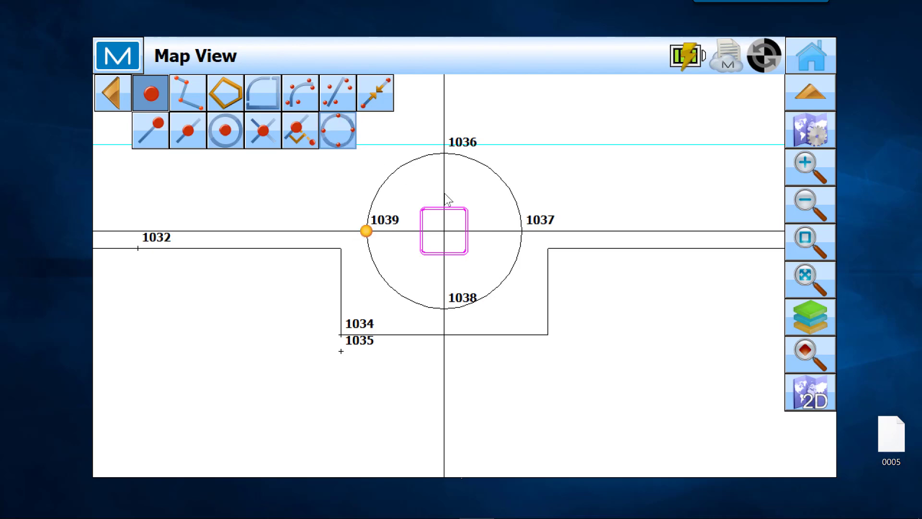
{"action": "left_click", "coordinate": [148, 92]}
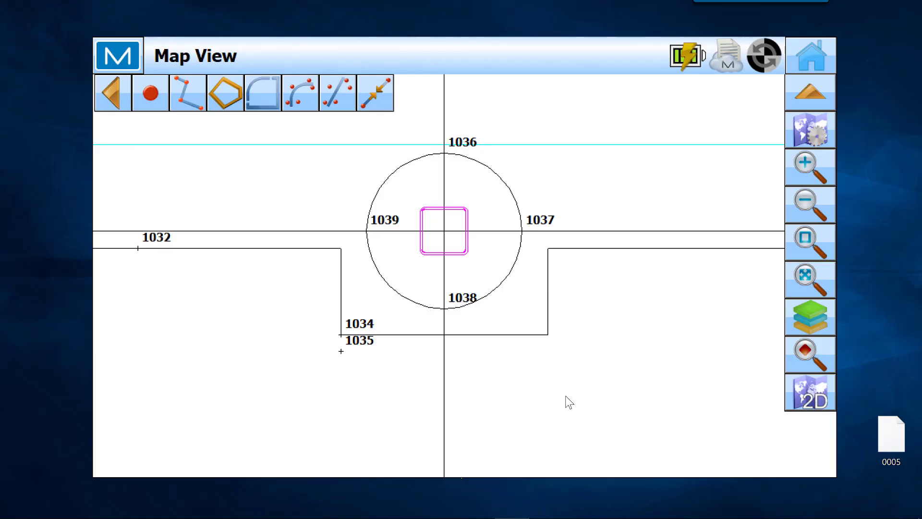
Draw a line from point 1036 at the circle's top to point 1037 at its right side.
{"action": "left_click", "coordinate": [186, 105]}
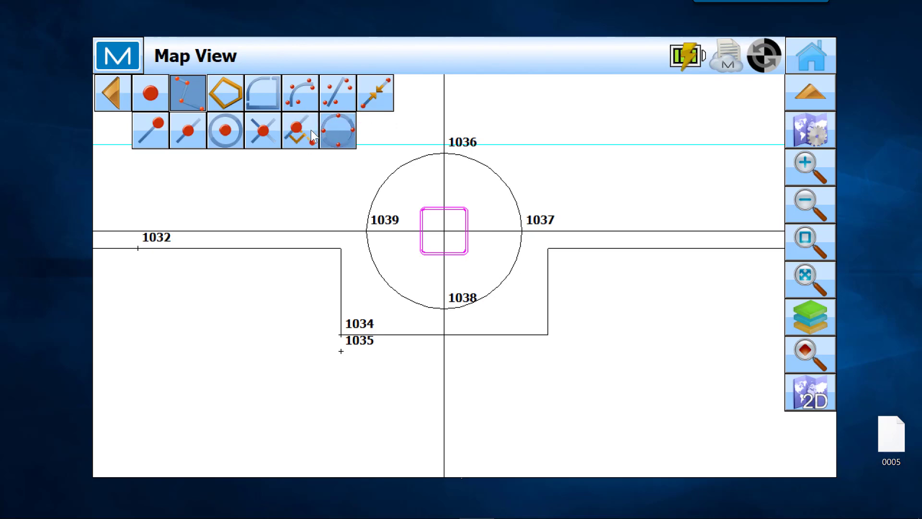
{"action": "left_click", "coordinate": [191, 95]}
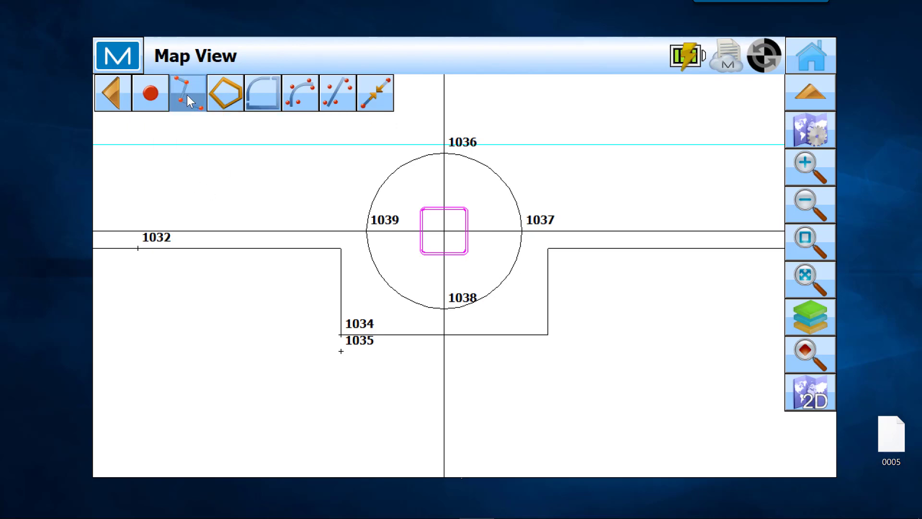
{"action": "left_click", "coordinate": [190, 91]}
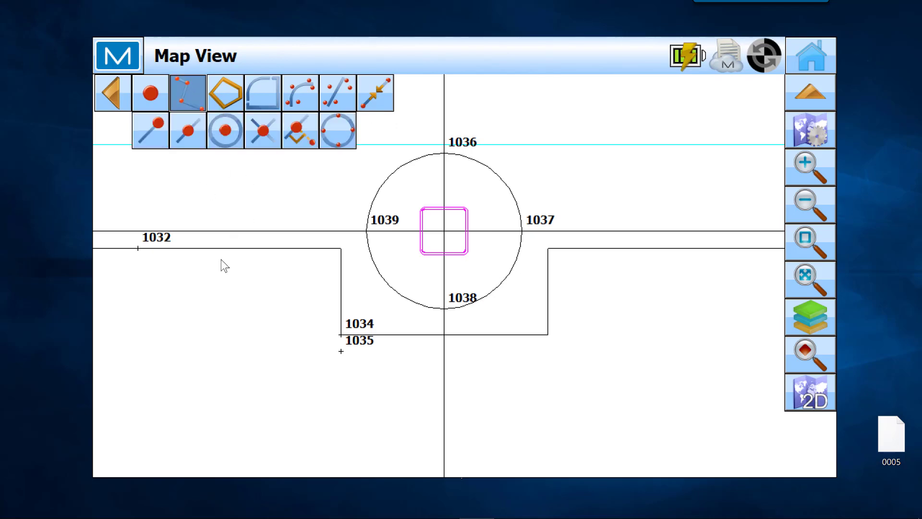
{"action": "left_click", "coordinate": [445, 154]}
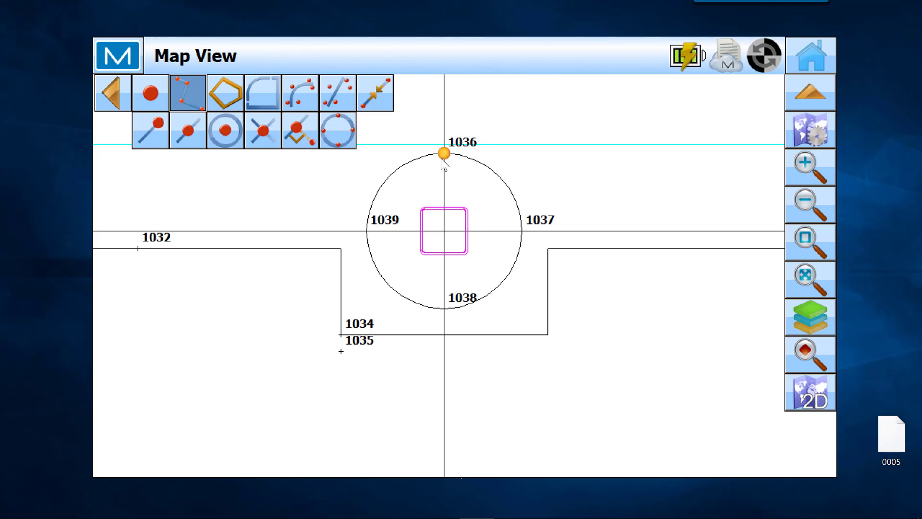
{"action": "left_click", "coordinate": [522, 231]}
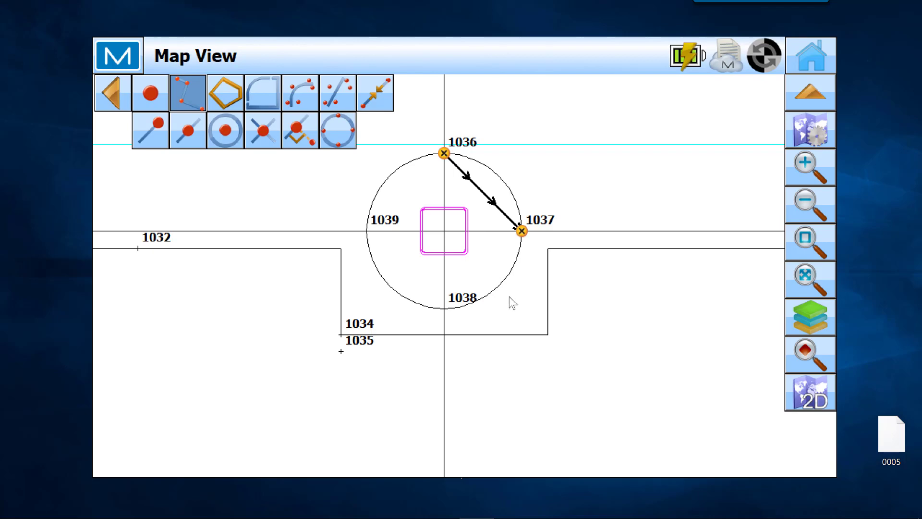
{"action": "left_click", "coordinate": [189, 91]}
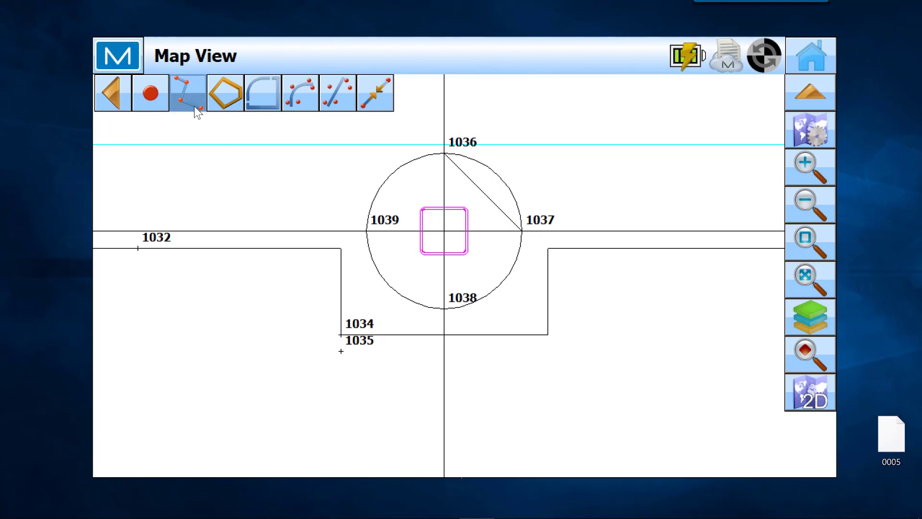
Draw a line with endpoint snapping from the right end of the circled column's horizontal centerline to the left end of the next centerline.
{"action": "left_click", "coordinate": [189, 94]}
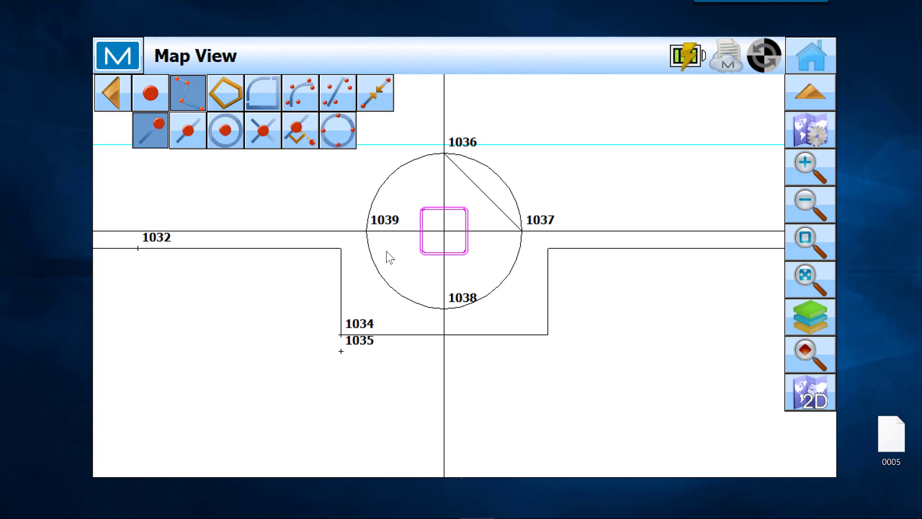
{"action": "scroll", "coordinate": [392, 254], "scroll_direction": "down", "scroll_amount": 1}
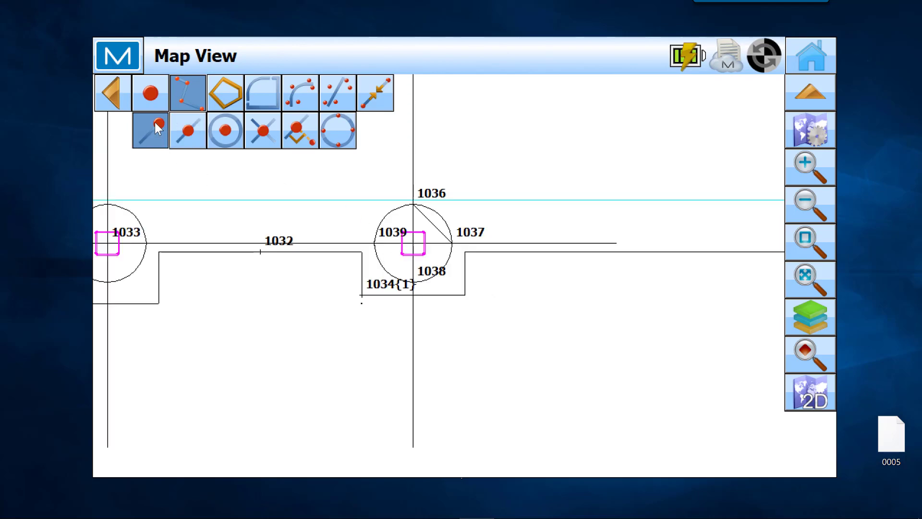
{"action": "scroll", "coordinate": [411, 197], "scroll_direction": "down", "scroll_amount": 1}
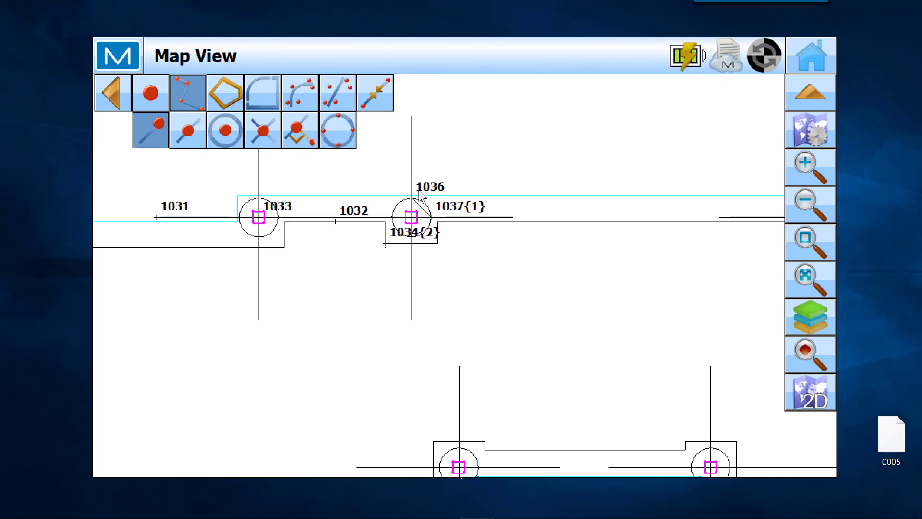
{"action": "scroll", "coordinate": [515, 229], "scroll_direction": "up", "scroll_amount": 1}
{"action": "scroll", "coordinate": [515, 230], "scroll_direction": "up", "scroll_amount": 1}
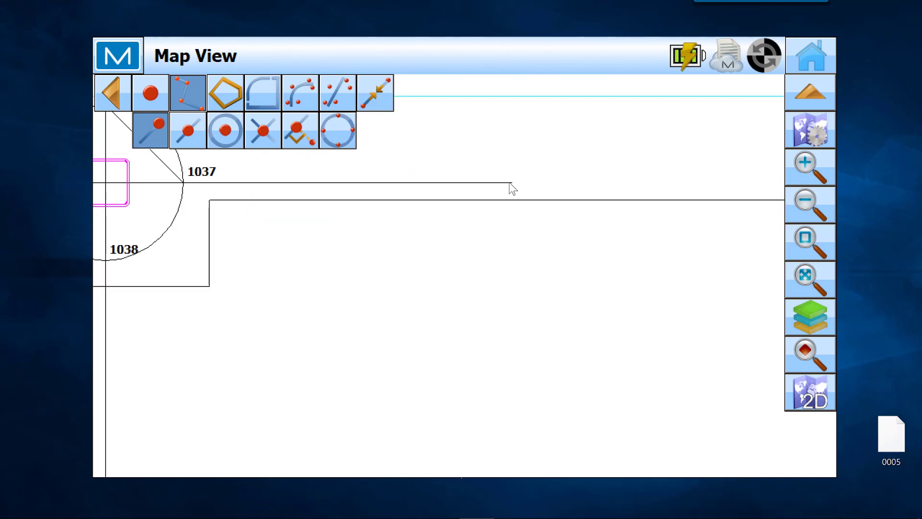
{"action": "left_click", "coordinate": [512, 183]}
{"action": "scroll", "coordinate": [317, 251], "scroll_direction": "down", "scroll_amount": 1}
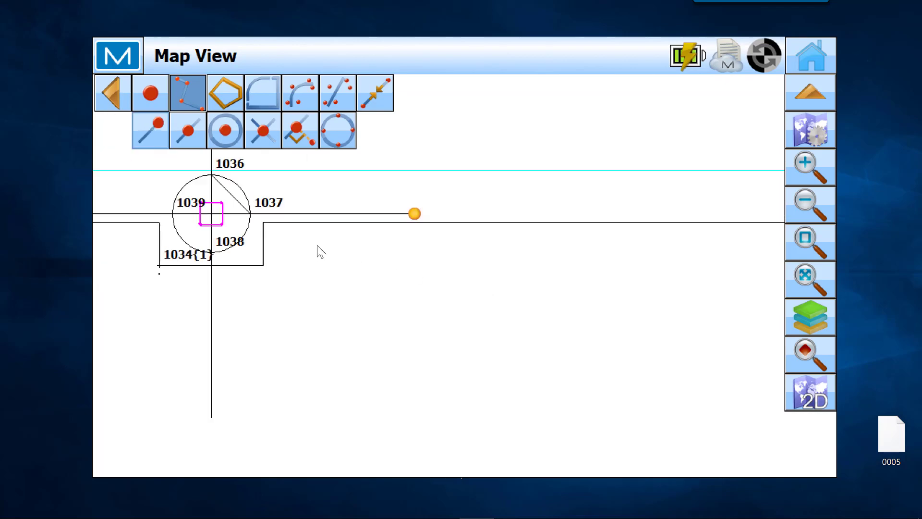
{"action": "scroll", "coordinate": [621, 247], "scroll_direction": "down", "scroll_amount": 1}
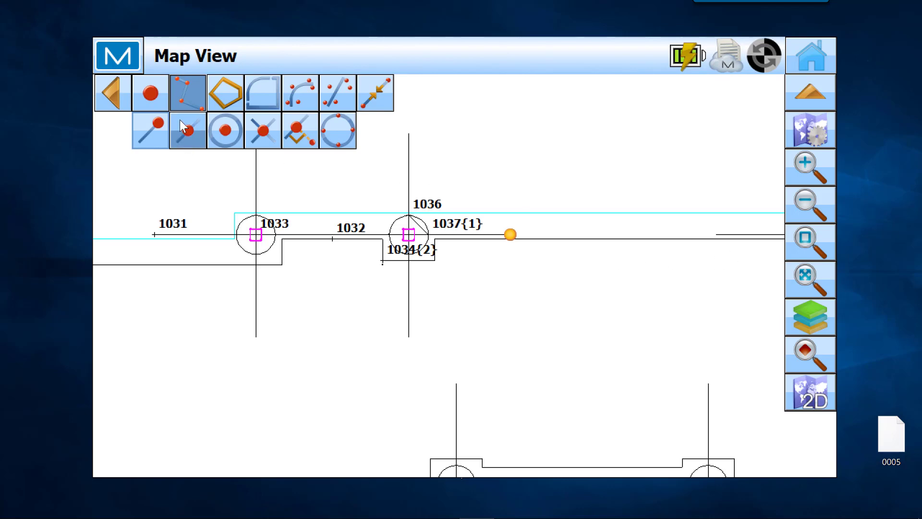
{"action": "left_click", "coordinate": [151, 131]}
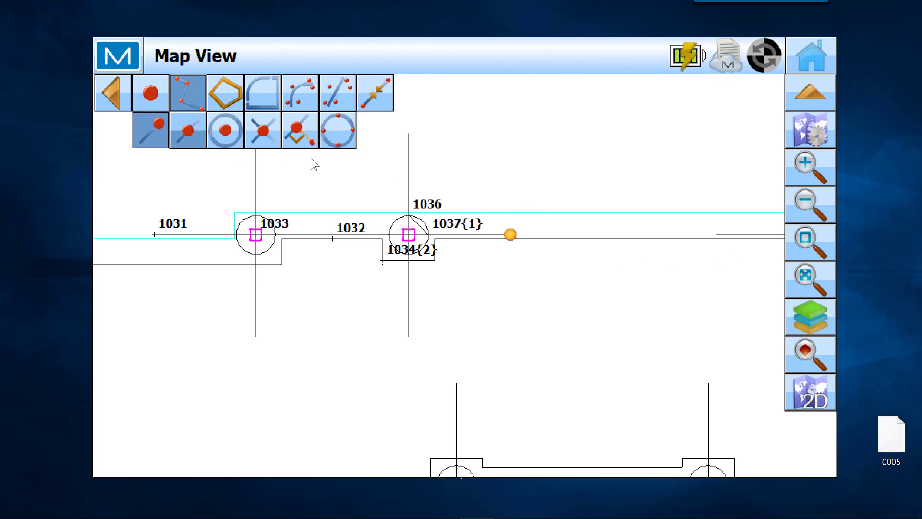
{"action": "left_click", "coordinate": [719, 234]}
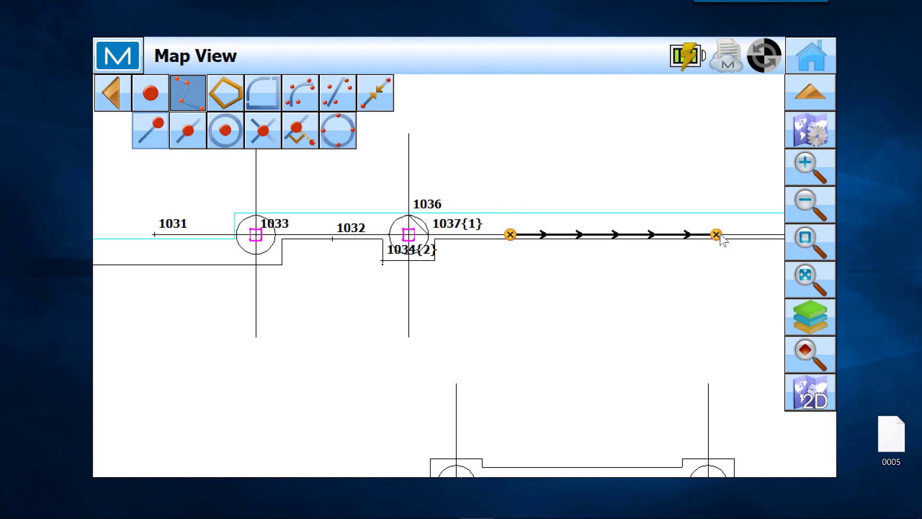
{"action": "left_click", "coordinate": [186, 91]}
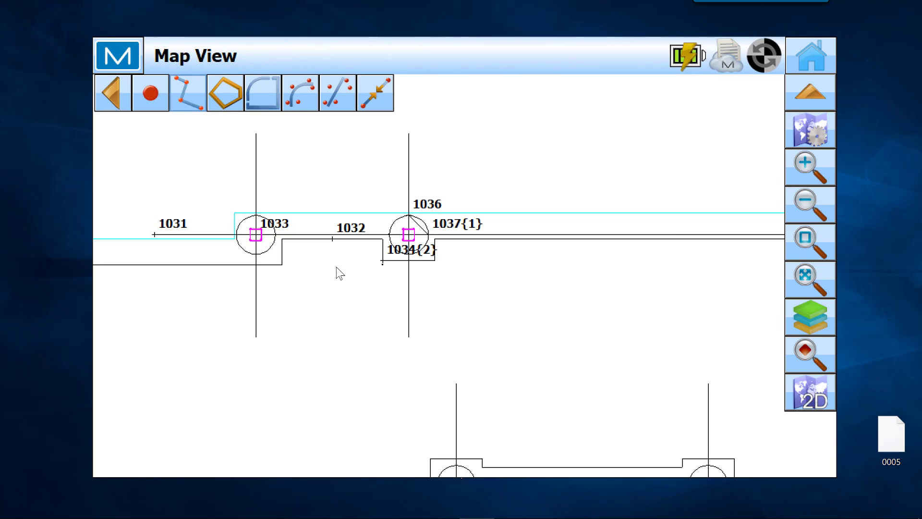
Start a line with midpoint snapping on the short horizontal wall edge just below the third circled column on the upper wall.
{"action": "scroll", "coordinate": [337, 267], "scroll_direction": "up", "scroll_amount": 1}
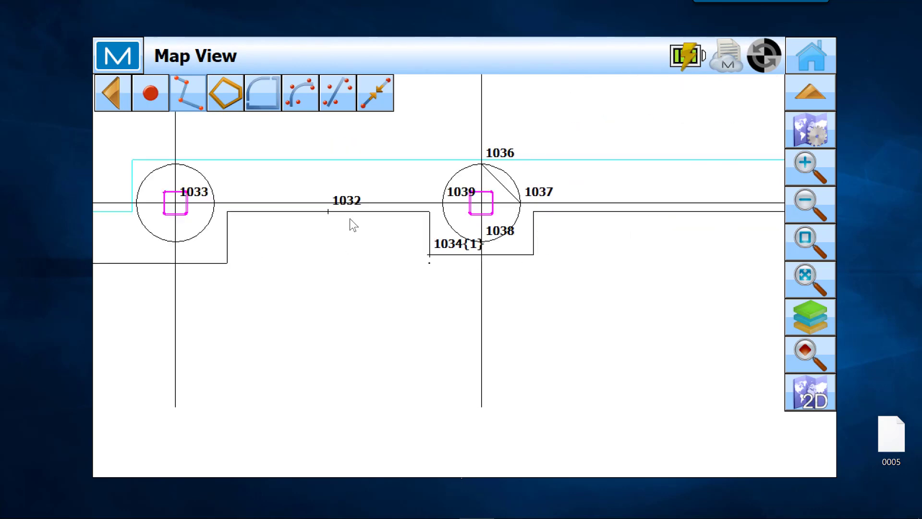
{"action": "left_click", "coordinate": [189, 94]}
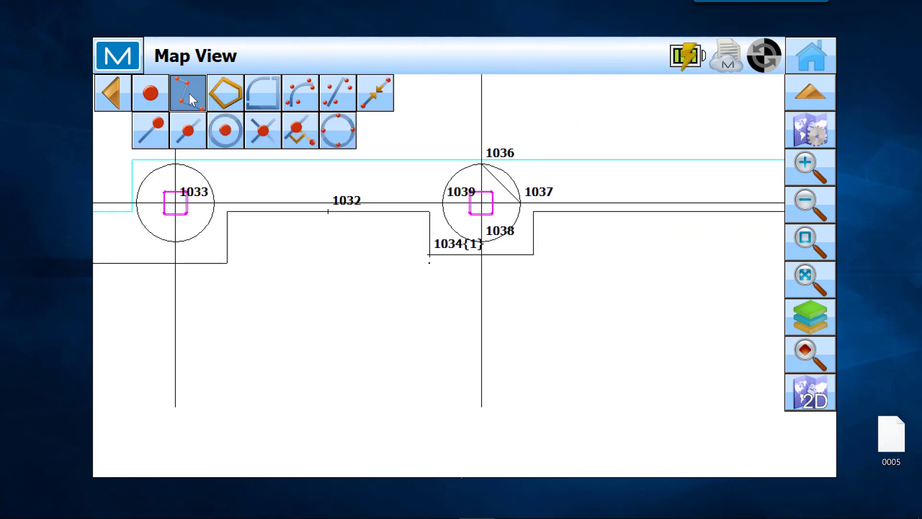
{"action": "left_click", "coordinate": [190, 128]}
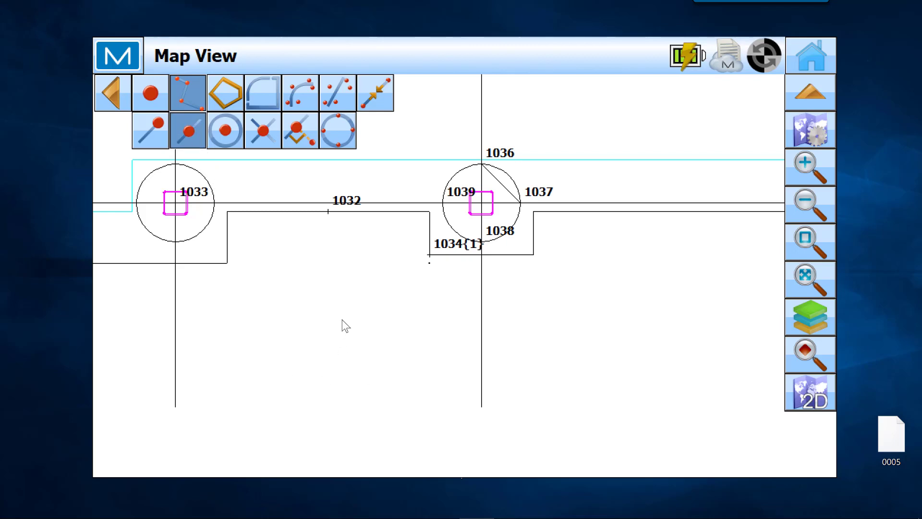
{"action": "scroll", "coordinate": [342, 319], "scroll_direction": "down", "scroll_amount": 2}
{"action": "scroll", "coordinate": [238, 312], "scroll_direction": "down", "scroll_amount": 2}
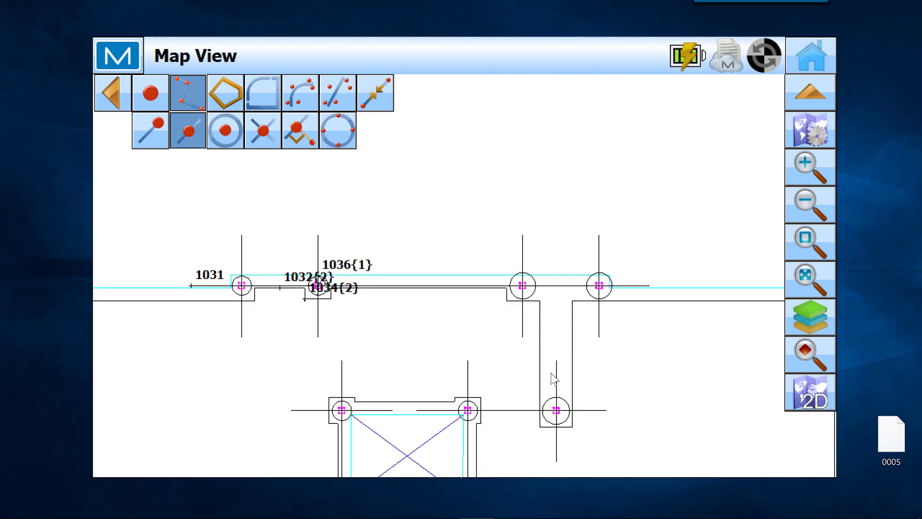
{"action": "scroll", "coordinate": [262, 317], "scroll_direction": "up", "scroll_amount": 3}
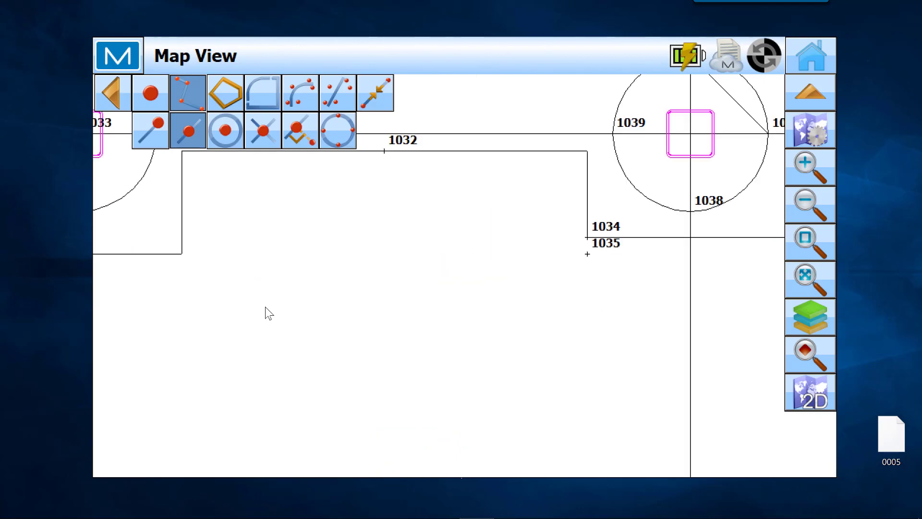
{"action": "scroll", "coordinate": [274, 308], "scroll_direction": "down", "scroll_amount": 2}
{"action": "scroll", "coordinate": [528, 312], "scroll_direction": "down", "scroll_amount": 2}
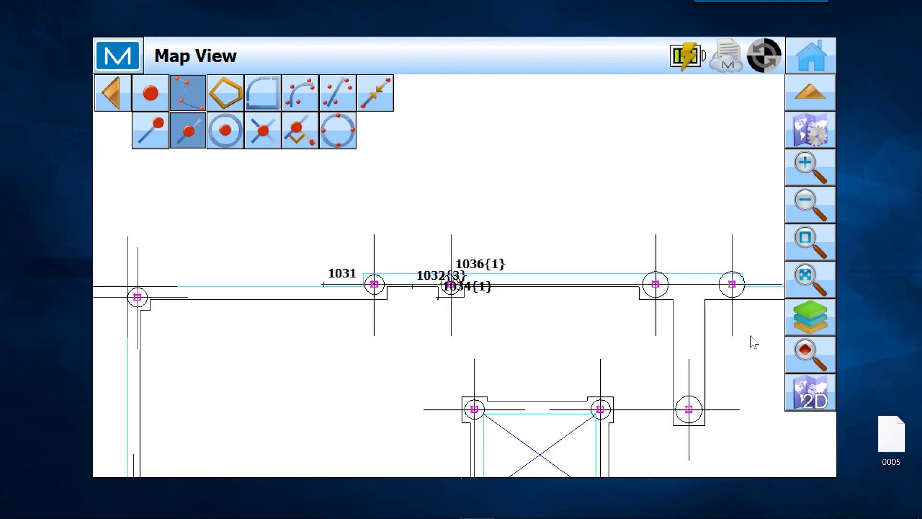
{"action": "scroll", "coordinate": [725, 352], "scroll_direction": "up", "scroll_amount": 3}
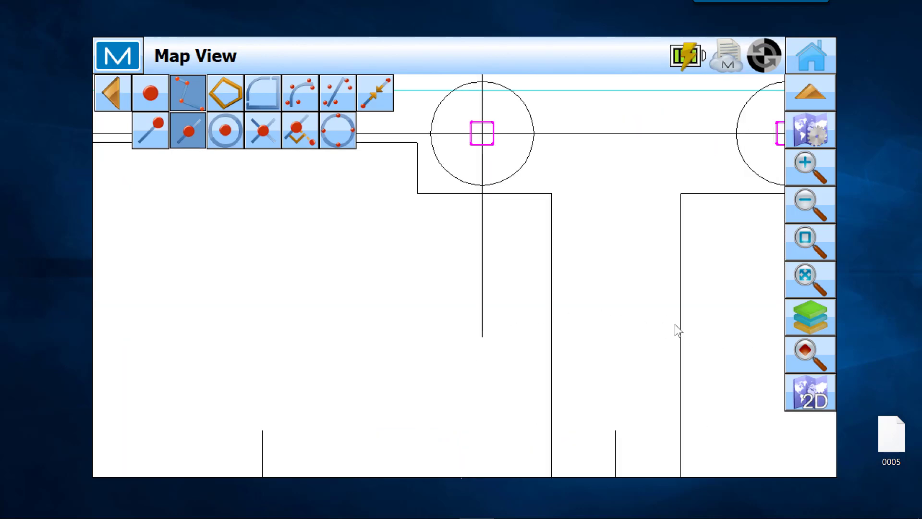
{"action": "left_click", "coordinate": [514, 200]}
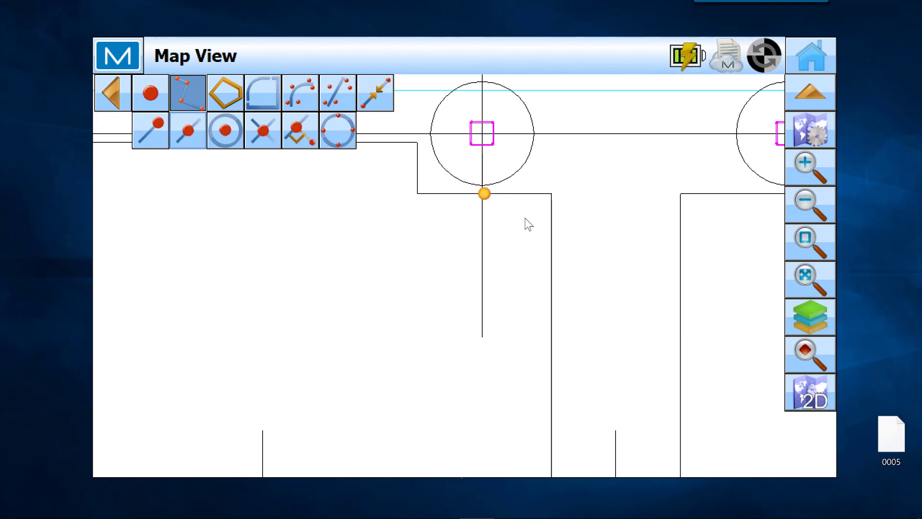
End the line at the center of the circle around that column using center snapping.
{"action": "scroll", "coordinate": [481, 195], "scroll_direction": "up", "scroll_amount": 3}
{"action": "scroll", "coordinate": [486, 199], "scroll_direction": "down", "scroll_amount": 2}
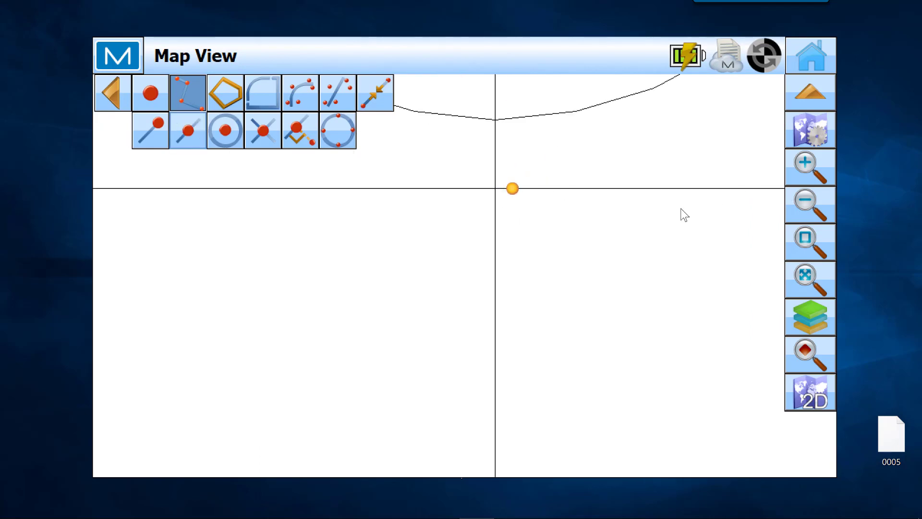
{"action": "scroll", "coordinate": [682, 206], "scroll_direction": "down", "scroll_amount": 2}
{"action": "scroll", "coordinate": [453, 262], "scroll_direction": "down", "scroll_amount": 2}
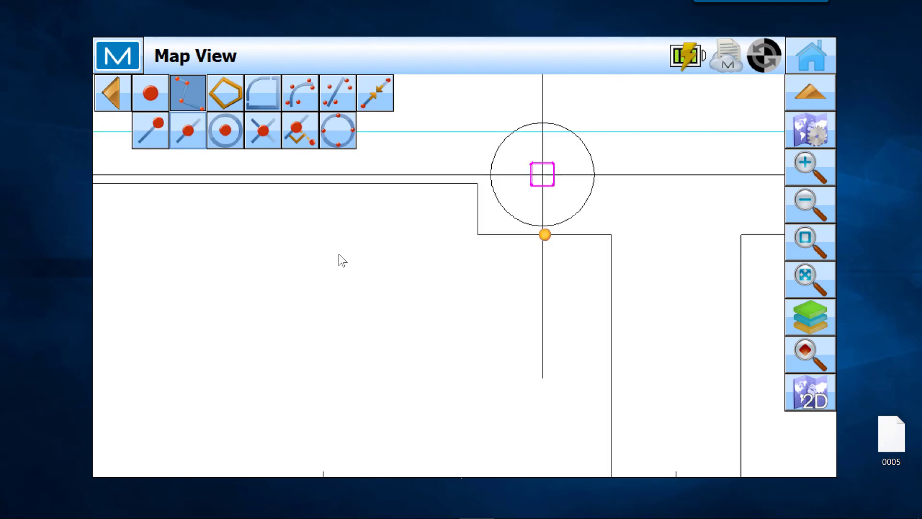
{"action": "scroll", "coordinate": [370, 270], "scroll_direction": "down", "scroll_amount": 2}
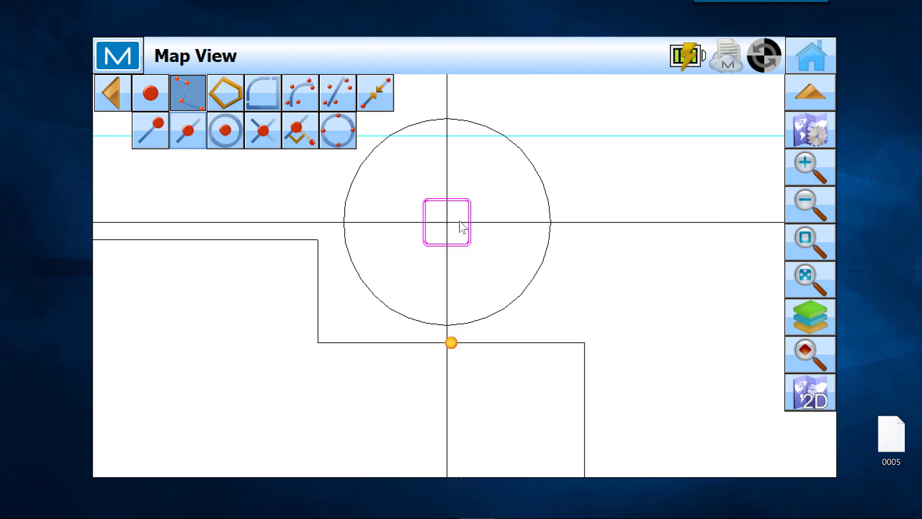
{"action": "scroll", "coordinate": [463, 222], "scroll_direction": "up", "scroll_amount": 5}
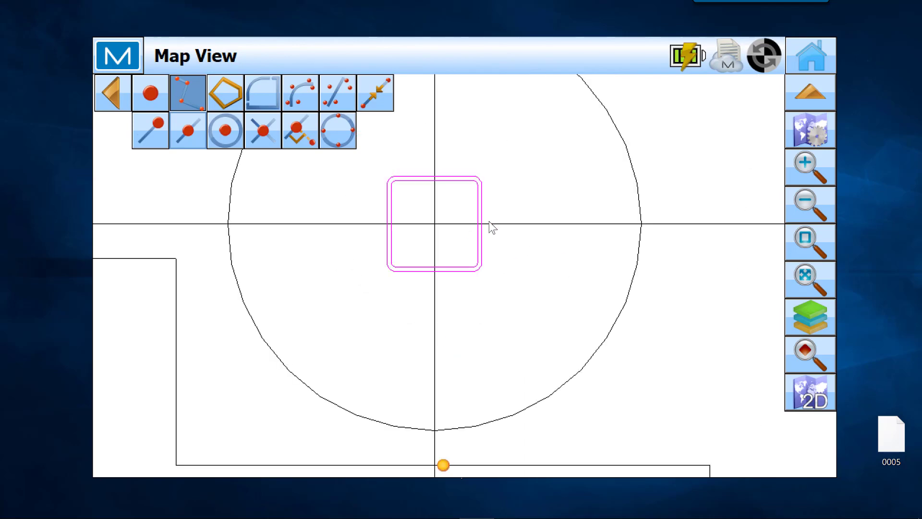
{"action": "left_click", "coordinate": [228, 129]}
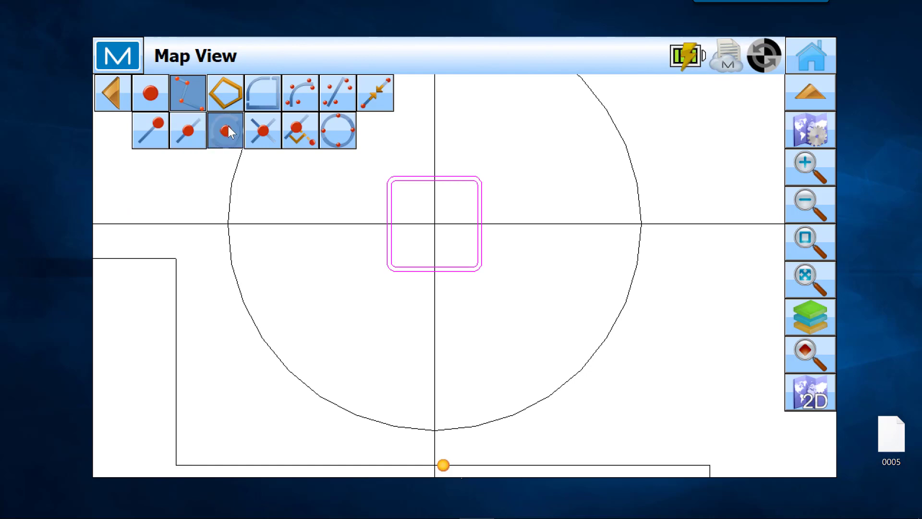
{"action": "left_click", "coordinate": [633, 168]}
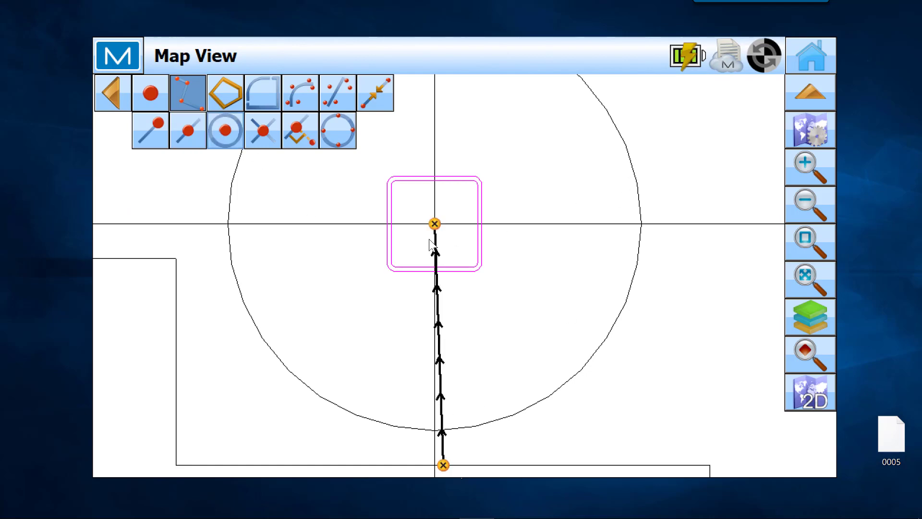
{"action": "left_click", "coordinate": [197, 94]}
Draw a line from the intersection of the vertical and horizontal wall edges at point 1034 down to point 1035.
{"action": "scroll", "coordinate": [420, 298], "scroll_direction": "down", "scroll_amount": 4}
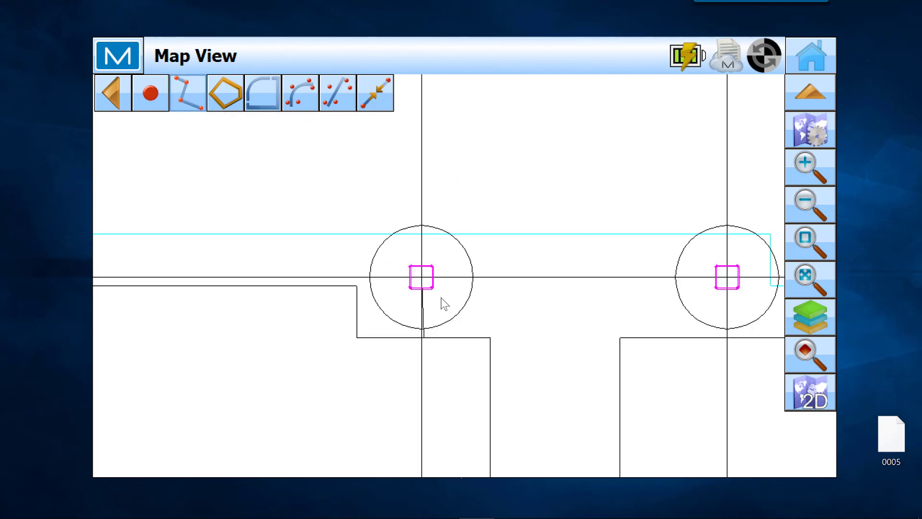
{"action": "scroll", "coordinate": [255, 286], "scroll_direction": "down", "scroll_amount": 4}
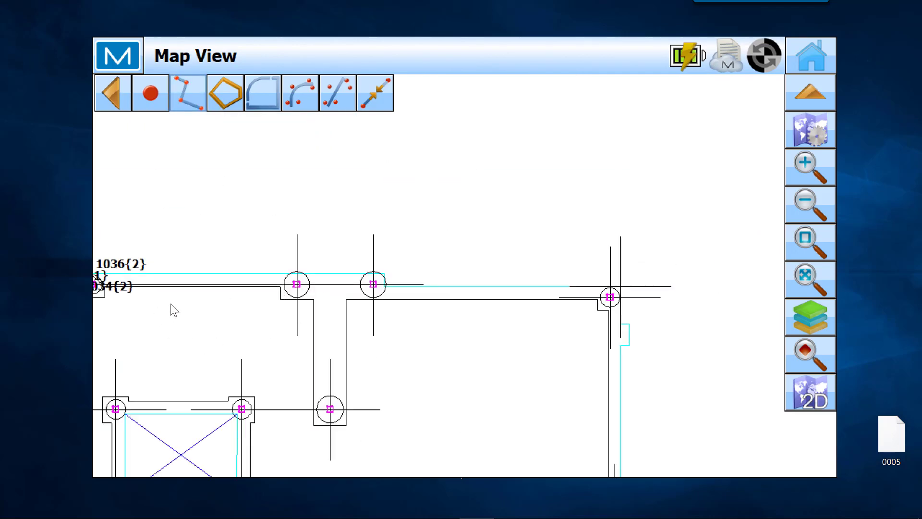
{"action": "left_click_drag", "start_coordinate": [174, 310], "coordinate": [450, 274]}
{"action": "scroll", "coordinate": [368, 277], "scroll_direction": "up", "scroll_amount": 6}
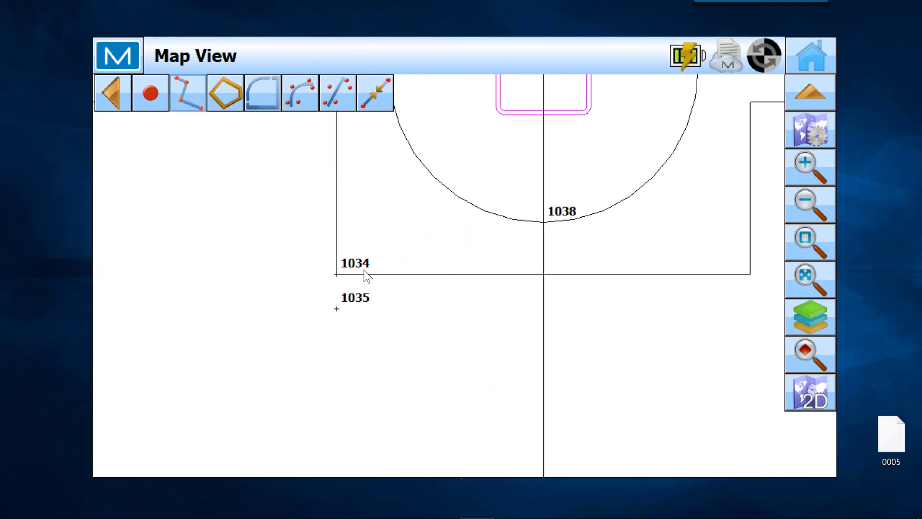
{"action": "scroll", "coordinate": [367, 276], "scroll_direction": "up", "scroll_amount": 2}
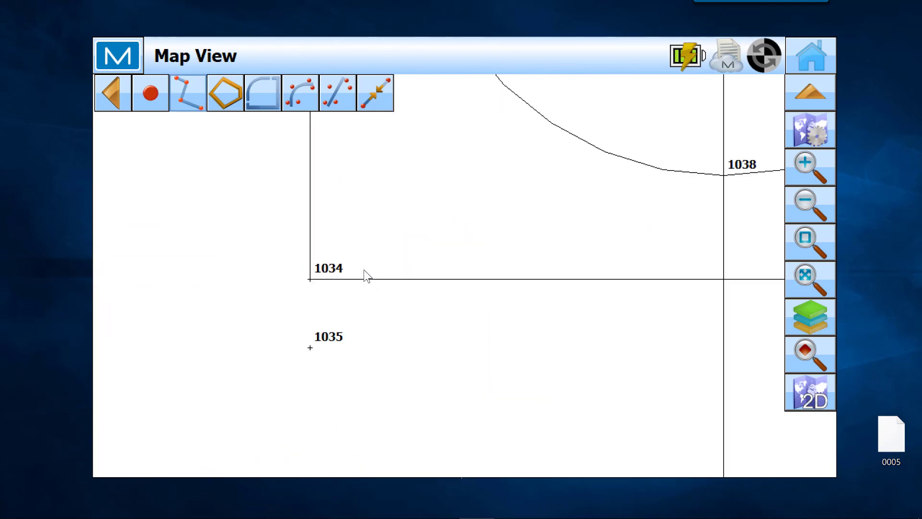
{"action": "left_click", "coordinate": [183, 96]}
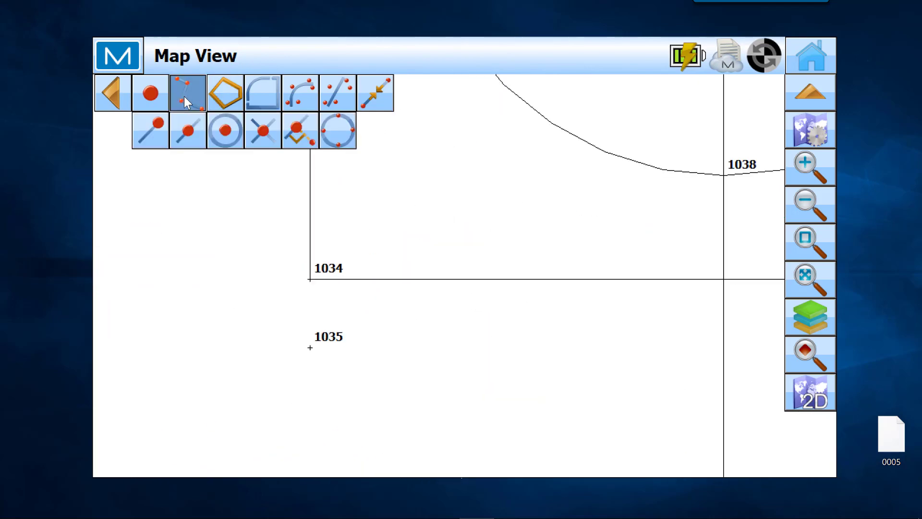
{"action": "left_click", "coordinate": [262, 130]}
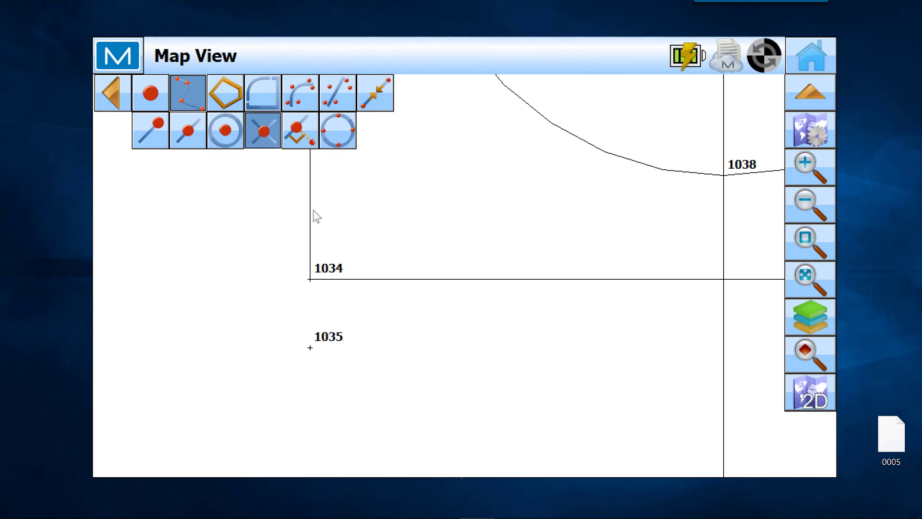
{"action": "left_click", "coordinate": [310, 212]}
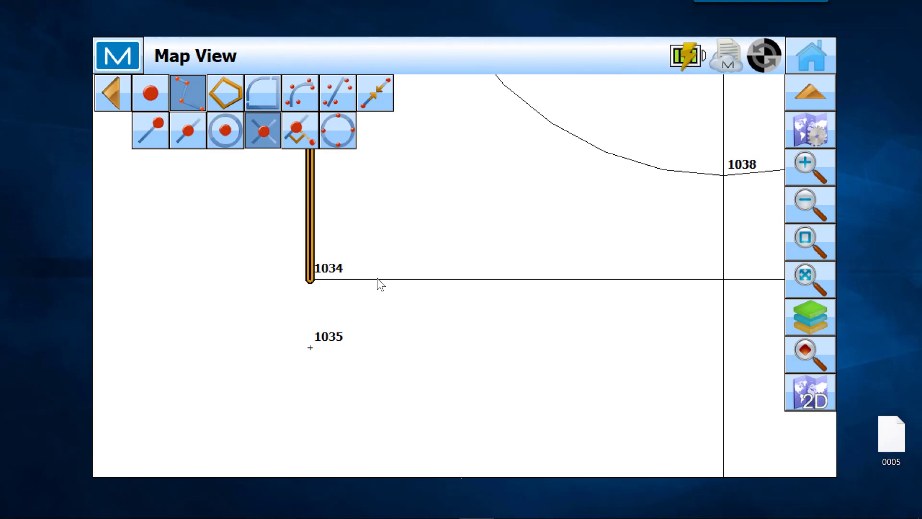
{"action": "left_click", "coordinate": [377, 279]}
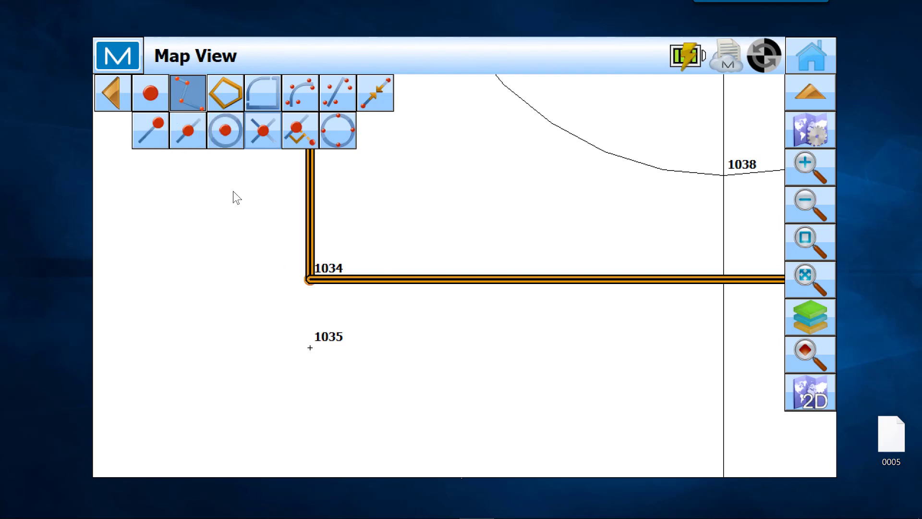
{"action": "left_click", "coordinate": [310, 348]}
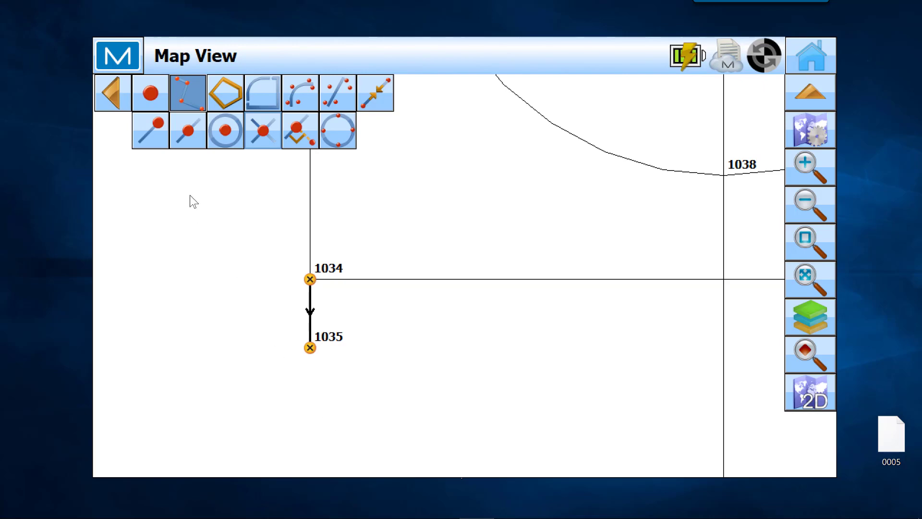
{"action": "left_click", "coordinate": [195, 91]}
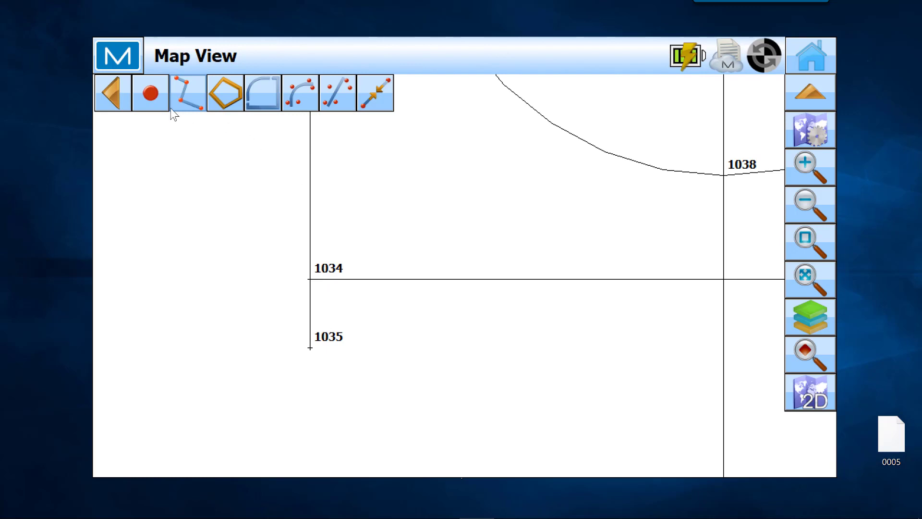
Start a new line at point 1034 on the wall corner.
{"action": "left_click", "coordinate": [184, 92]}
{"action": "left_click", "coordinate": [185, 96]}
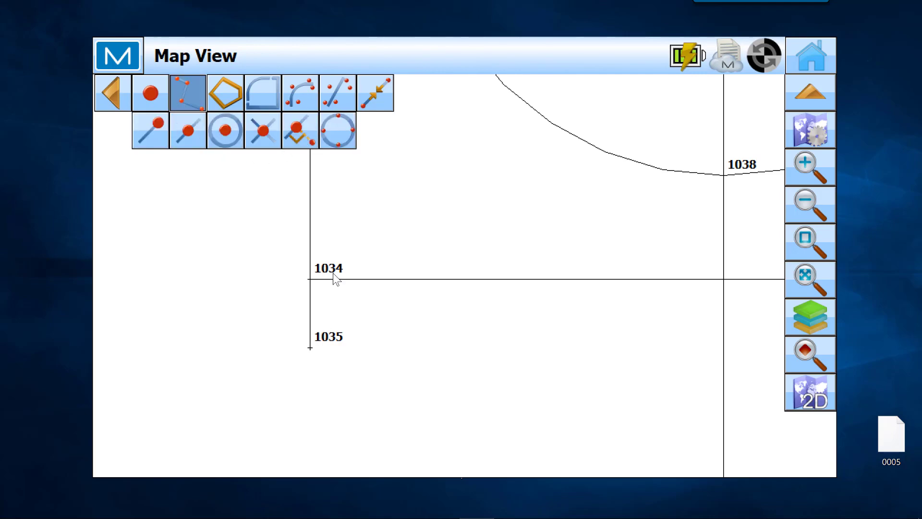
{"action": "scroll", "coordinate": [444, 276], "scroll_direction": "down", "scroll_amount": 5}
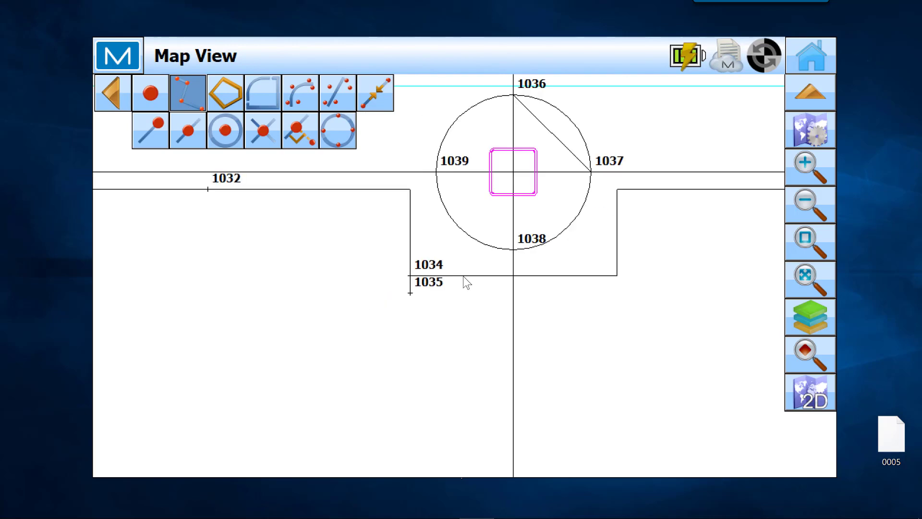
{"action": "scroll", "coordinate": [465, 278], "scroll_direction": "down", "scroll_amount": 2}
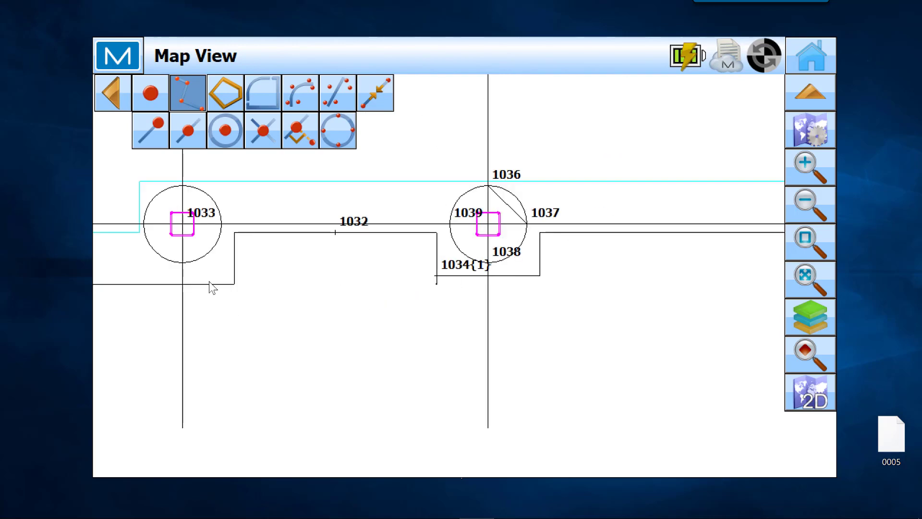
{"action": "scroll", "coordinate": [434, 281], "scroll_direction": "up", "scroll_amount": 3}
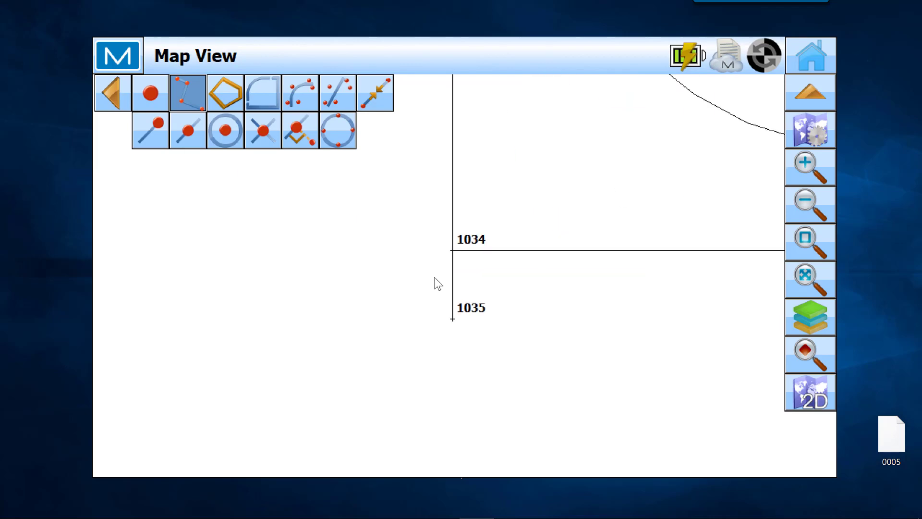
{"action": "scroll", "coordinate": [483, 300], "scroll_direction": "up", "scroll_amount": 1}
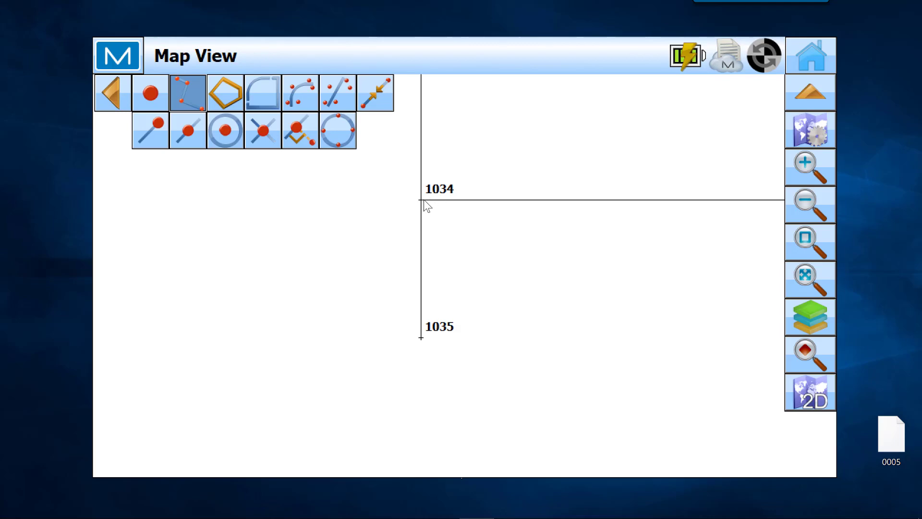
{"action": "scroll", "coordinate": [449, 216], "scroll_direction": "down", "scroll_amount": 2}
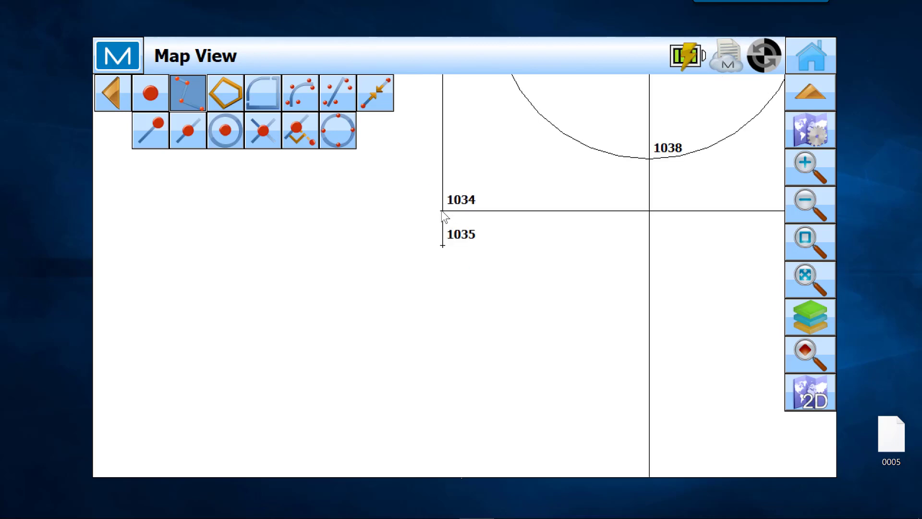
{"action": "left_click", "coordinate": [442, 211]}
Snap the line's end perpendicular to the extension of the horizontal wall edge below the circled column at point 1033.
{"action": "scroll", "coordinate": [345, 244], "scroll_direction": "down", "scroll_amount": 2}
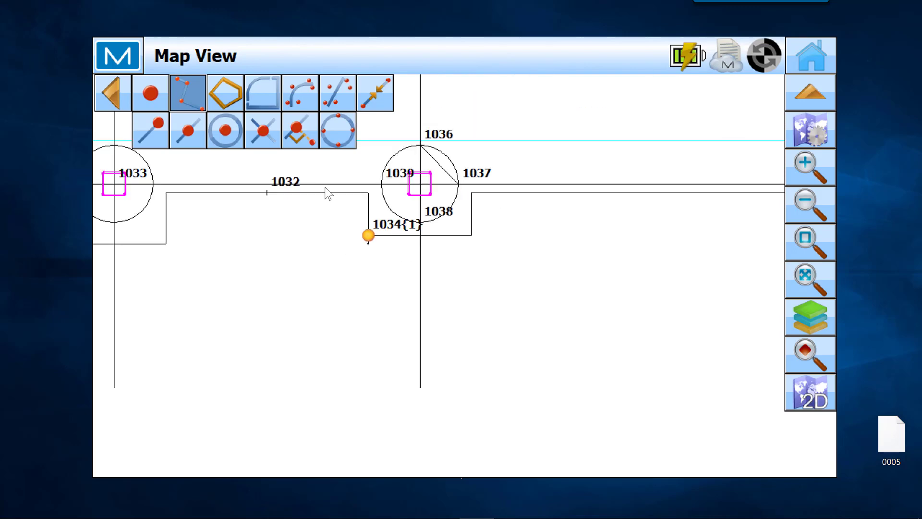
{"action": "scroll", "coordinate": [281, 250], "scroll_direction": "down", "scroll_amount": 1}
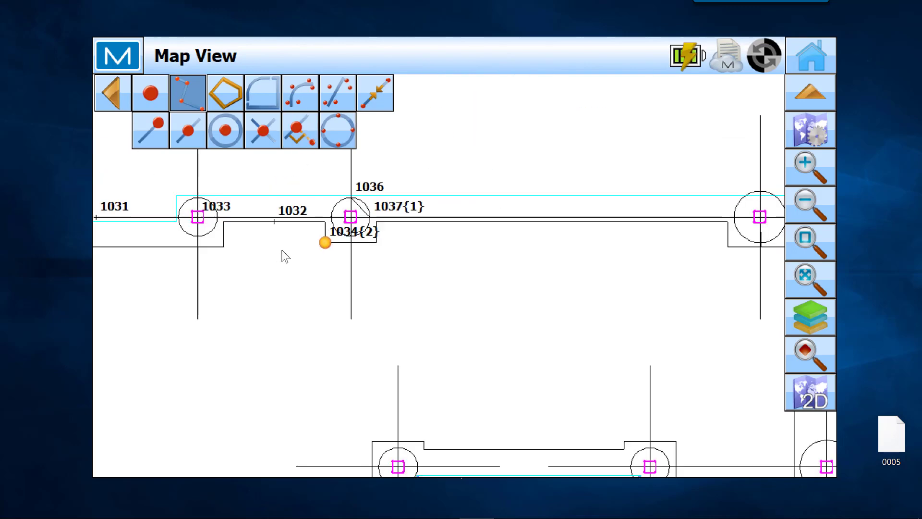
{"action": "left_click", "coordinate": [213, 250]}
{"action": "scroll", "coordinate": [300, 267], "scroll_direction": "up", "scroll_amount": 3}
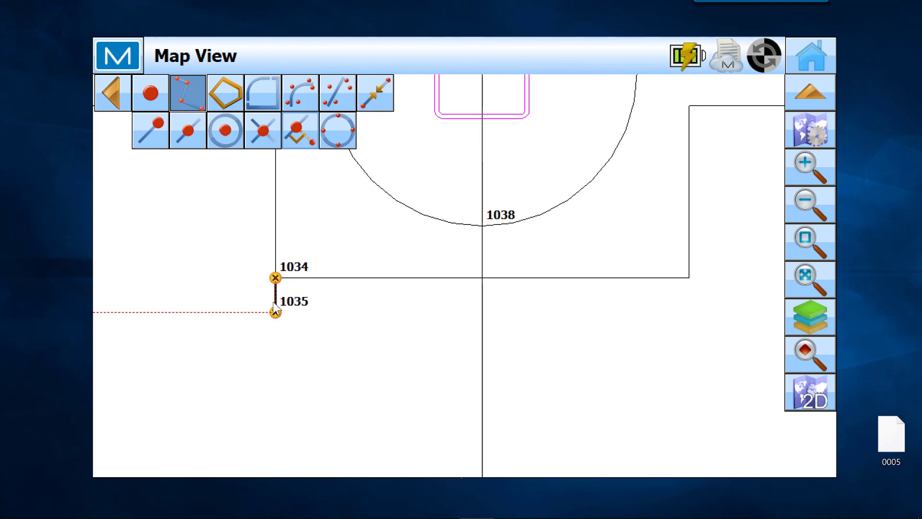
{"action": "scroll", "coordinate": [250, 322], "scroll_direction": "up", "scroll_amount": 3}
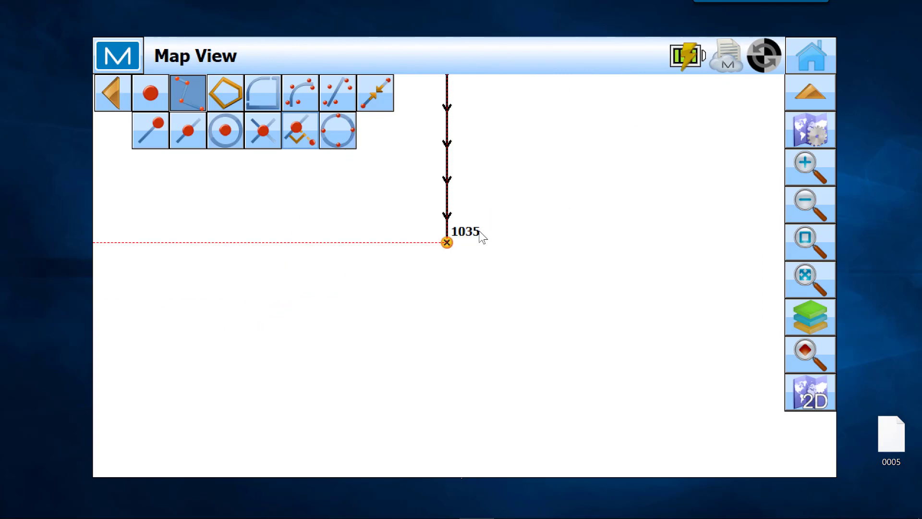
{"action": "scroll", "coordinate": [479, 240], "scroll_direction": "down", "scroll_amount": 2}
{"action": "scroll", "coordinate": [414, 252], "scroll_direction": "down", "scroll_amount": 1}
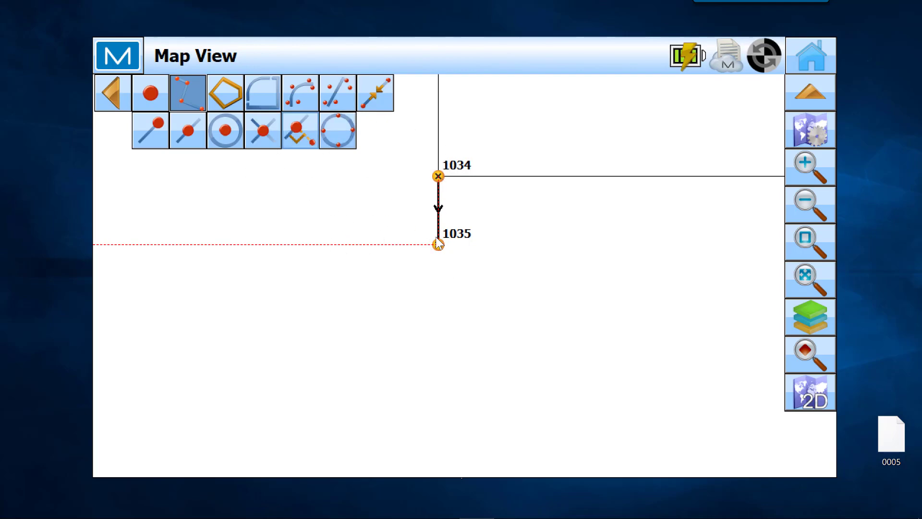
Finish the perpendicular line running between points 1034 and 1035.
{"action": "left_click", "coordinate": [299, 135]}
{"action": "left_click", "coordinate": [187, 92]}
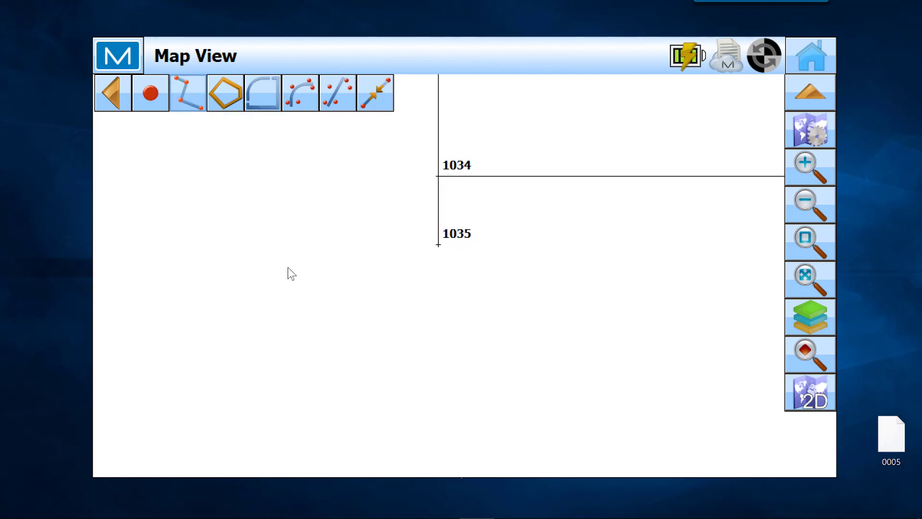
Start a line at the intersection of the vertical and horizontal wall edges near the column at point 1033, using intersection snapping.
{"action": "scroll", "coordinate": [288, 268], "scroll_direction": "down", "scroll_amount": 3}
{"action": "scroll", "coordinate": [288, 269], "scroll_direction": "up", "scroll_amount": 3}
{"action": "left_click", "coordinate": [190, 94]}
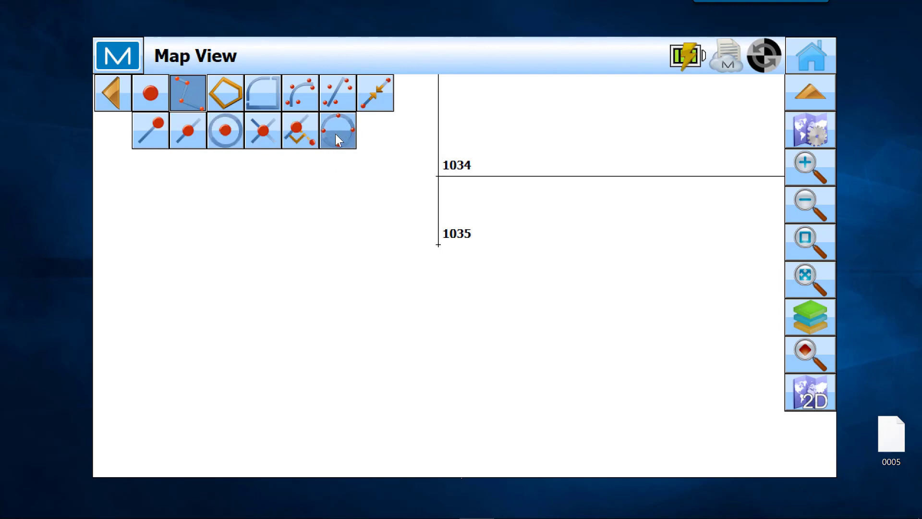
{"action": "scroll", "coordinate": [329, 211], "scroll_direction": "down", "scroll_amount": 2}
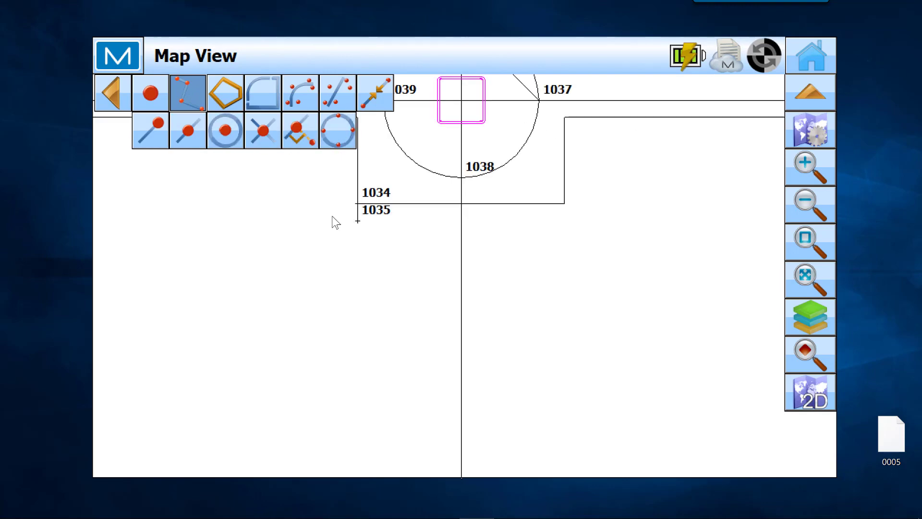
{"action": "left_click_drag", "start_coordinate": [512, 111], "coordinate": [593, 197]}
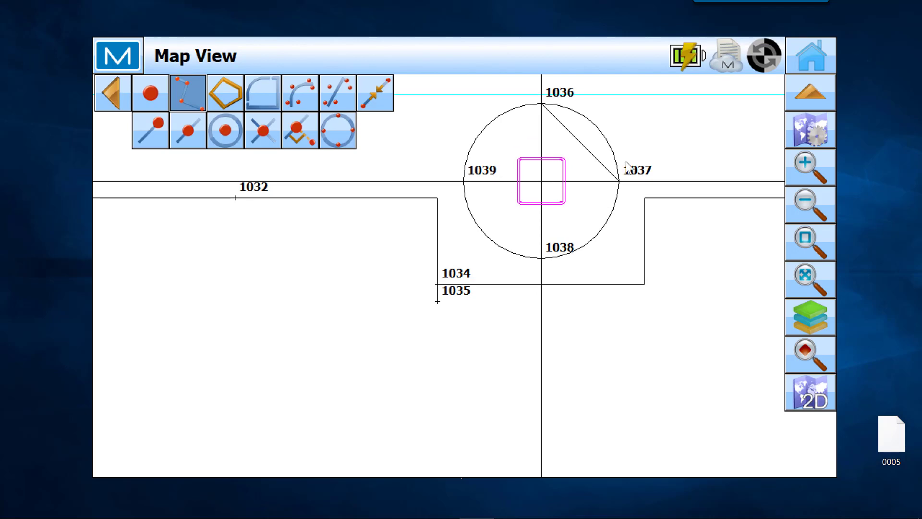
{"action": "scroll", "coordinate": [583, 200], "scroll_direction": "down", "scroll_amount": 2}
{"action": "scroll", "coordinate": [415, 195], "scroll_direction": "up", "scroll_amount": 3}
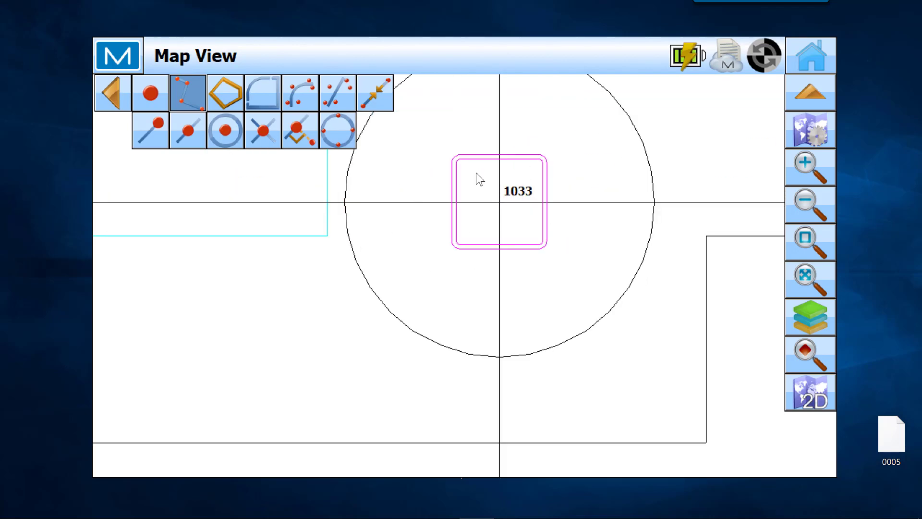
{"action": "scroll", "coordinate": [375, 247], "scroll_direction": "down", "scroll_amount": 1}
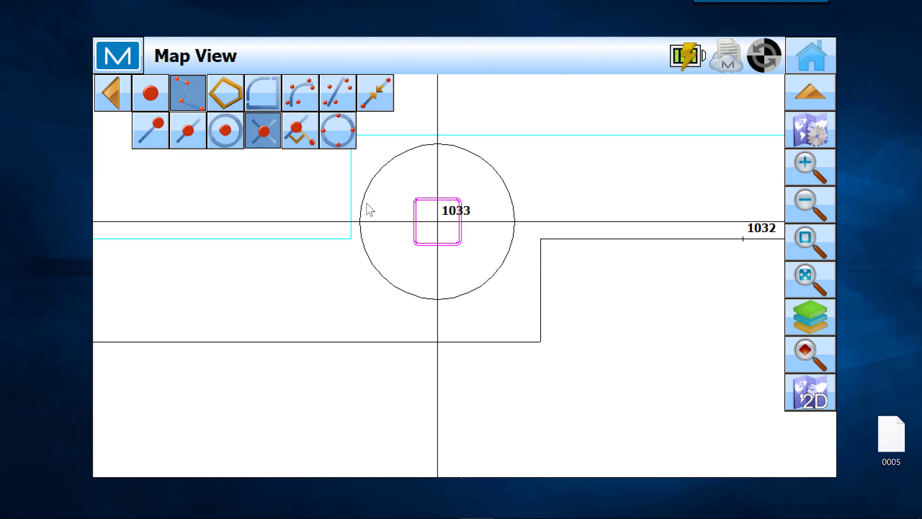
{"action": "left_click", "coordinate": [542, 262]}
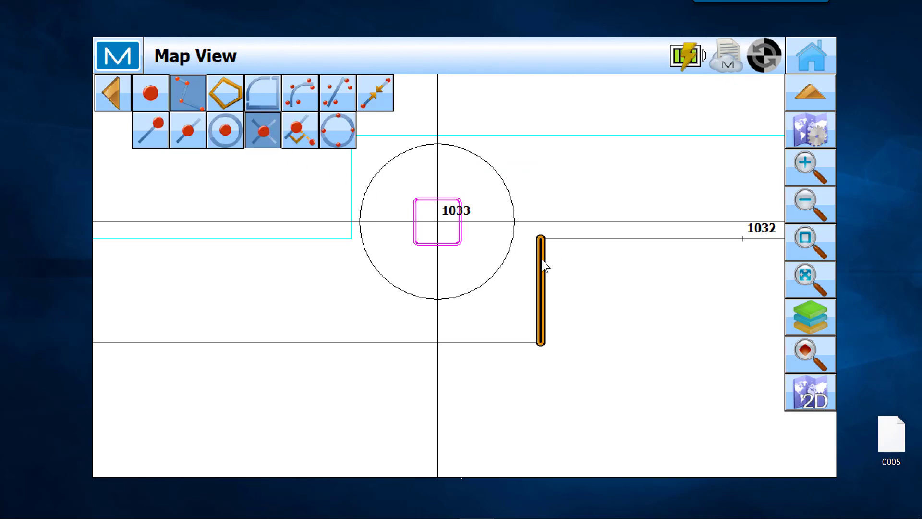
{"action": "left_click", "coordinate": [566, 239]}
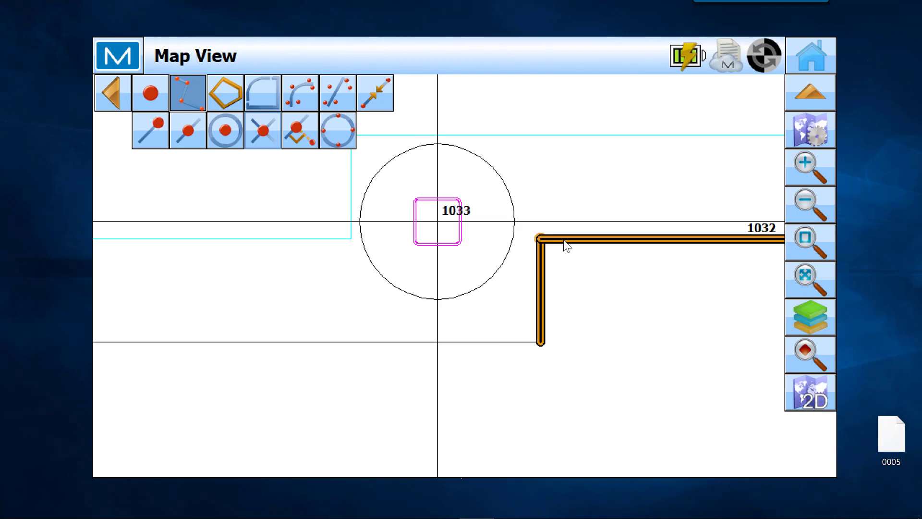
End the line at the upper quadrant of the circle around the column at point 1033 and finish it.
{"action": "left_click", "coordinate": [338, 131]}
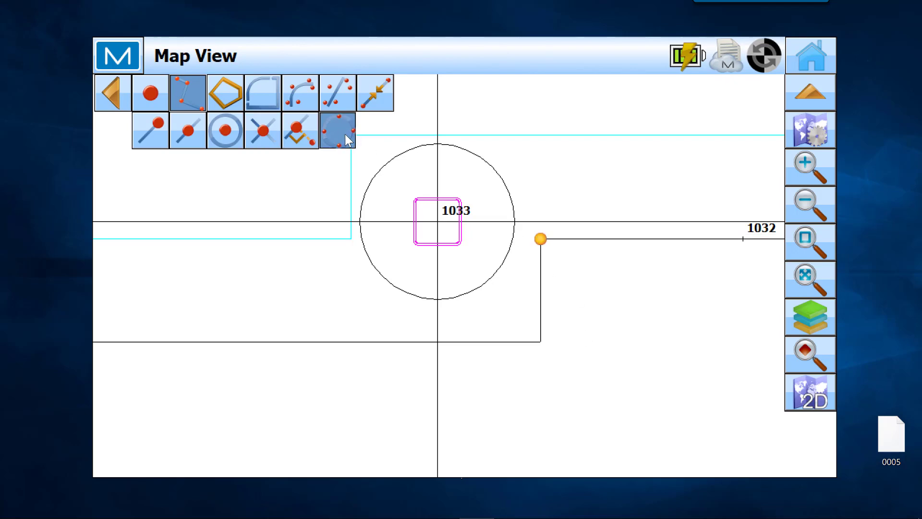
{"action": "left_click", "coordinate": [443, 144]}
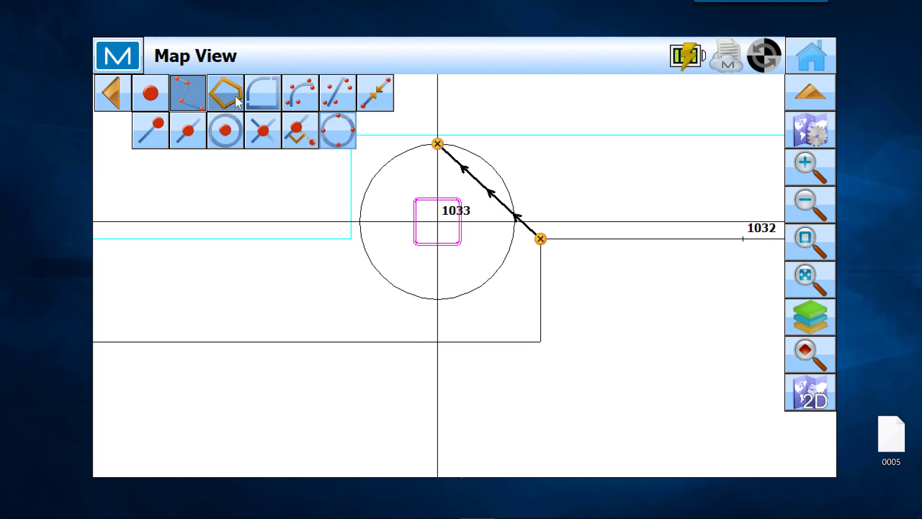
{"action": "left_click", "coordinate": [183, 91]}
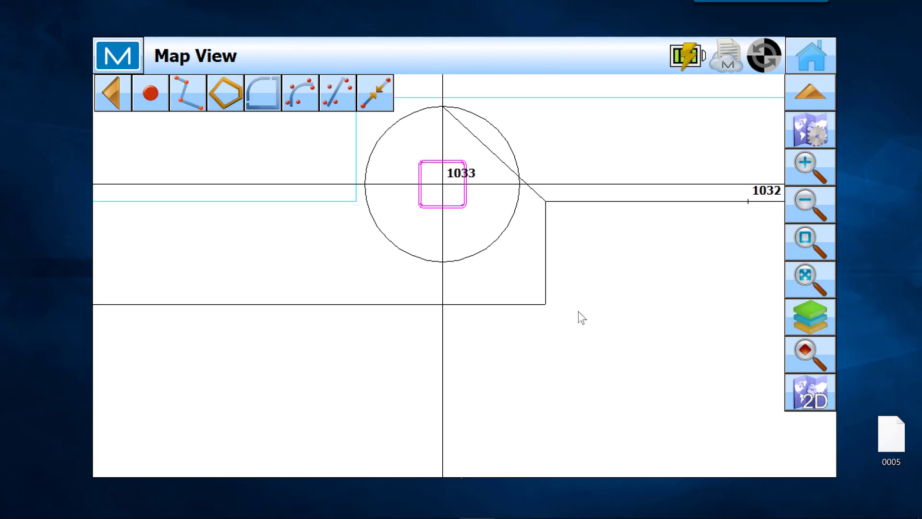
Start a polygon at the upper endpoint of the vertical centerline through the interior column east of the small room, using endpoint snapping.
{"action": "left_click", "coordinate": [809, 203]}
{"action": "scroll", "coordinate": [379, 283], "scroll_direction": "down", "scroll_amount": 3}
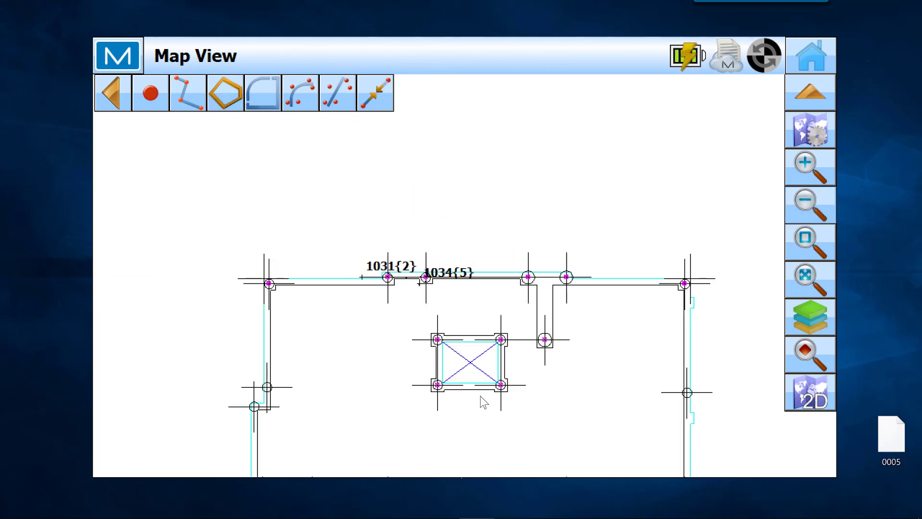
{"action": "left_click_drag", "start_coordinate": [486, 407], "coordinate": [511, 115]}
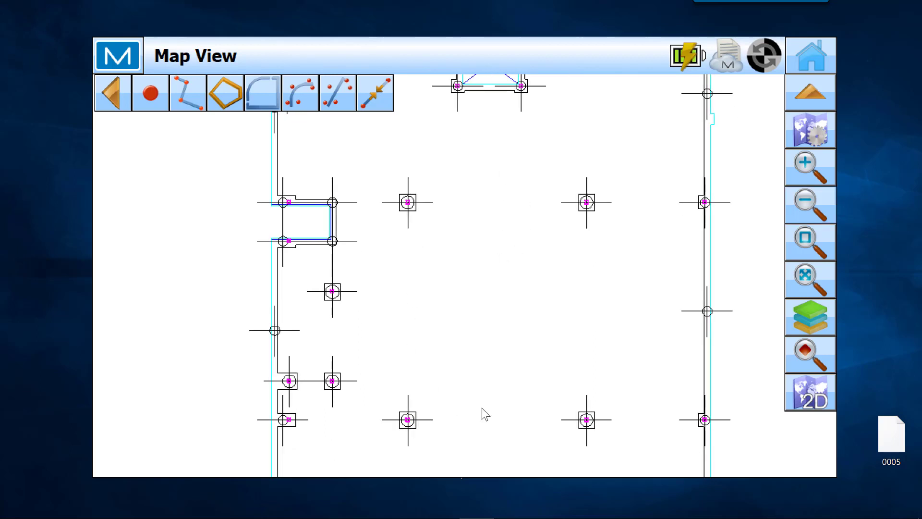
{"action": "left_click", "coordinate": [226, 93]}
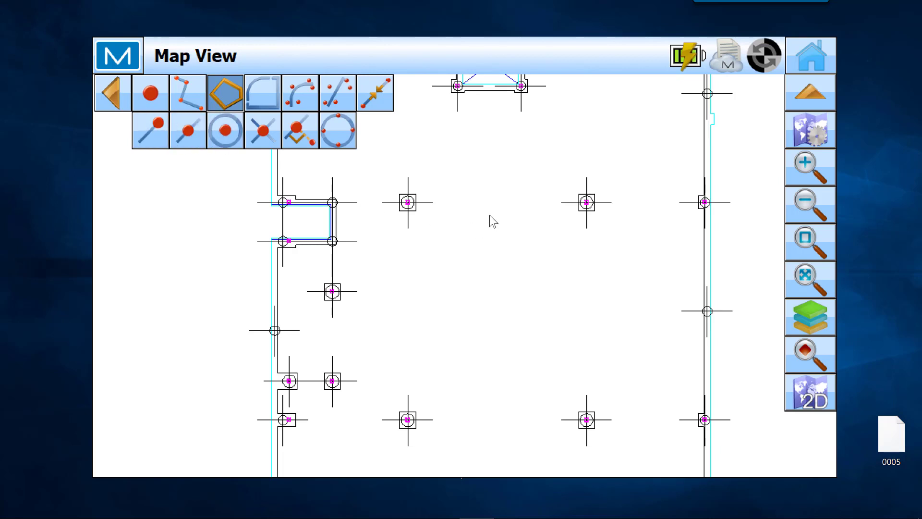
{"action": "scroll", "coordinate": [490, 218], "scroll_direction": "up", "scroll_amount": 3}
{"action": "left_click_drag", "start_coordinate": [461, 163], "coordinate": [471, 224]}
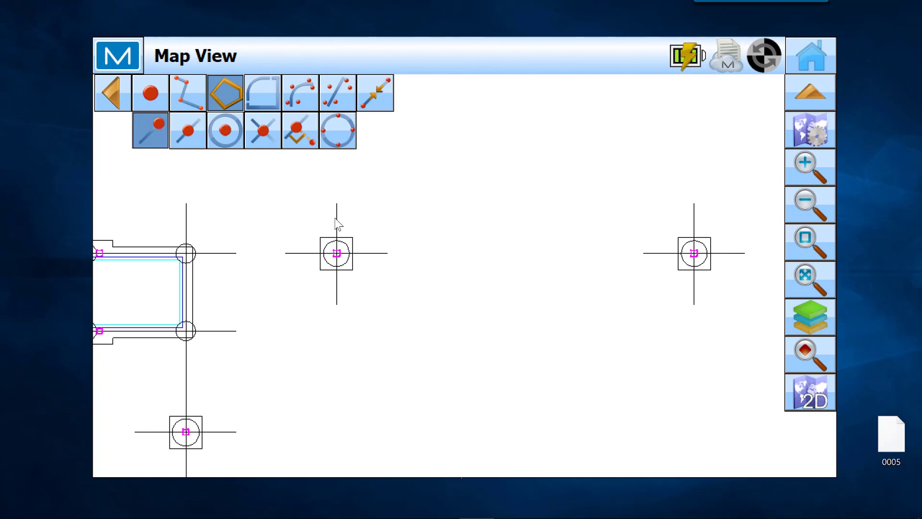
{"action": "left_click", "coordinate": [152, 126]}
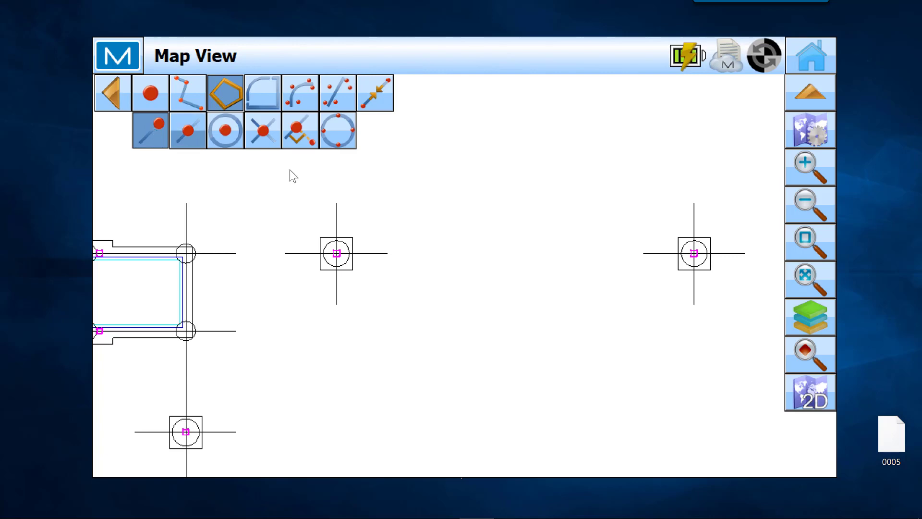
{"action": "left_click", "coordinate": [336, 215]}
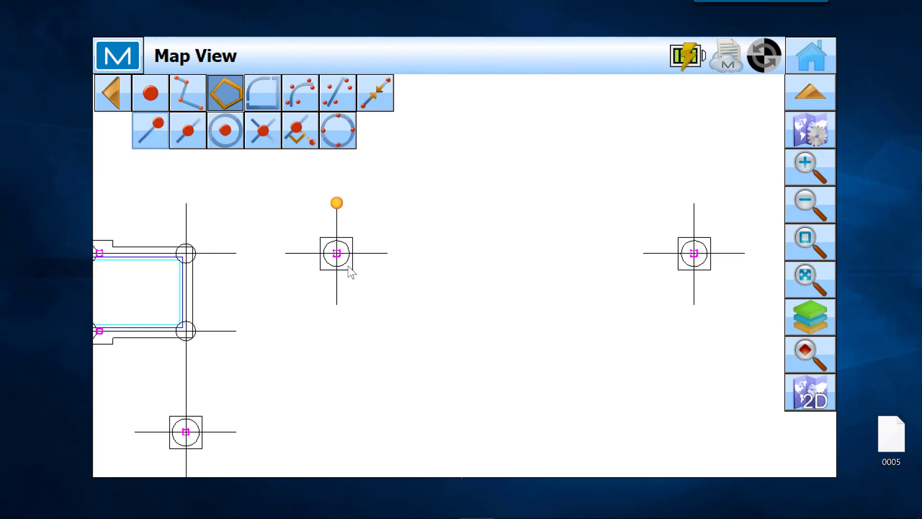
Add the second polygon vertex at the midpoint of the west edge of the square around the next column to the east.
{"action": "left_click", "coordinate": [189, 132]}
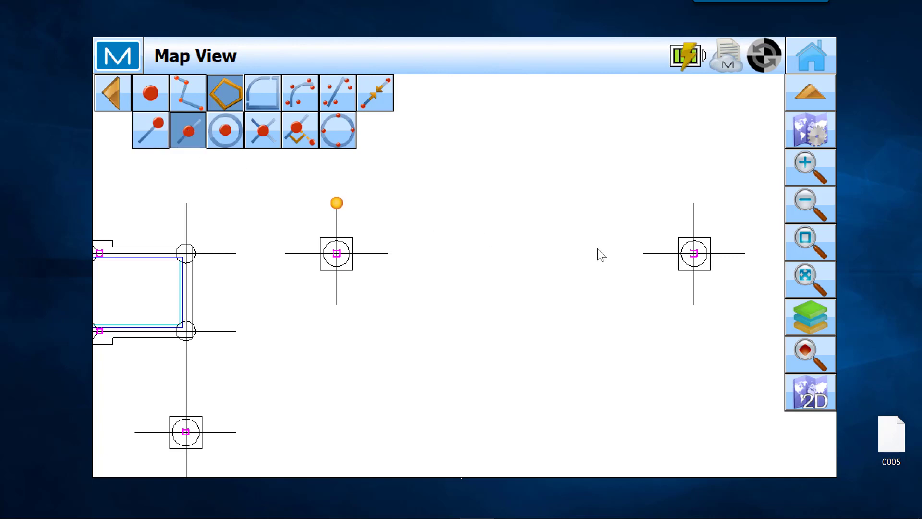
{"action": "scroll", "coordinate": [690, 258], "scroll_direction": "up", "scroll_amount": 4}
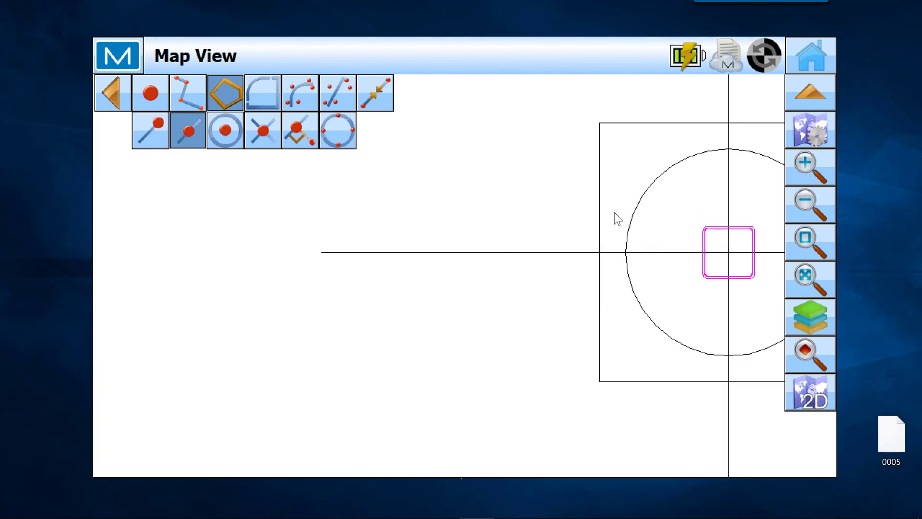
{"action": "left_click", "coordinate": [605, 200]}
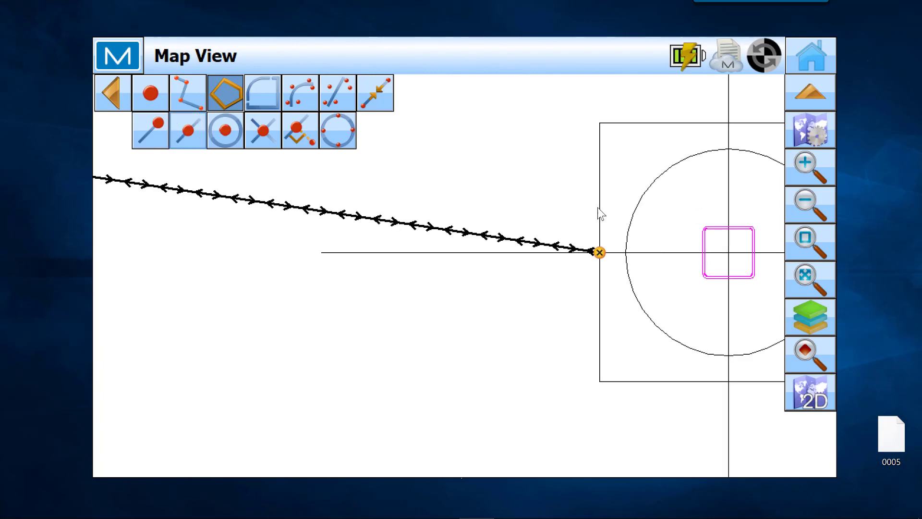
Add the third polygon vertex at the center of the circle around the column directly south, using center snapping.
{"action": "left_click", "coordinate": [270, 131]}
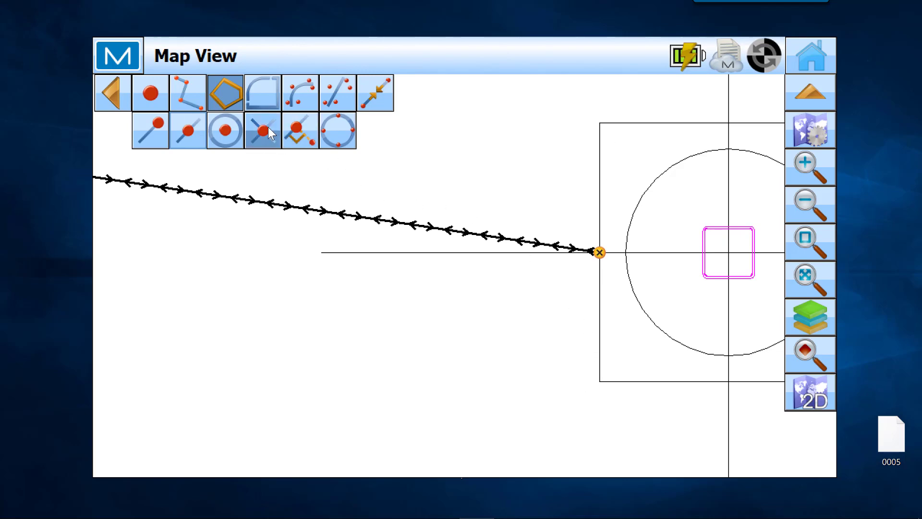
{"action": "scroll", "coordinate": [289, 262], "scroll_direction": "down", "scroll_amount": 4}
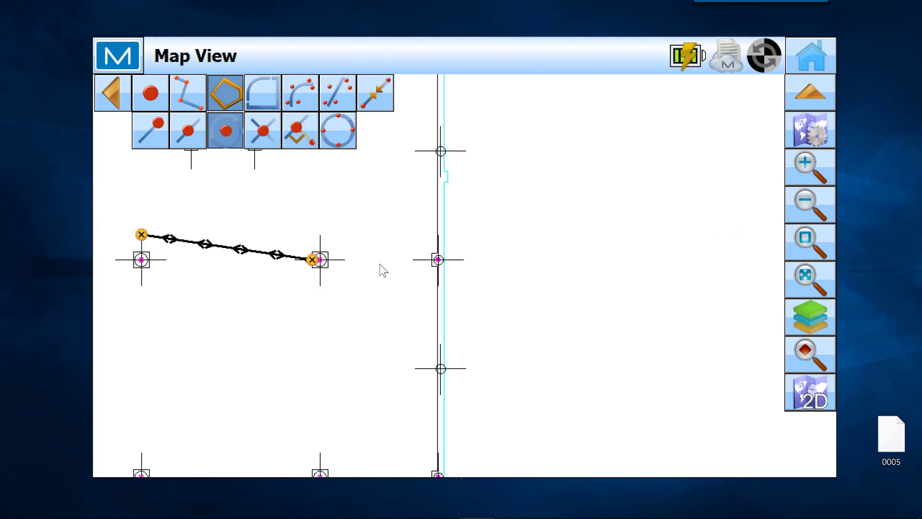
{"action": "scroll", "coordinate": [466, 172], "scroll_direction": "down", "scroll_amount": 3}
{"action": "scroll", "coordinate": [465, 209], "scroll_direction": "up", "scroll_amount": 10}
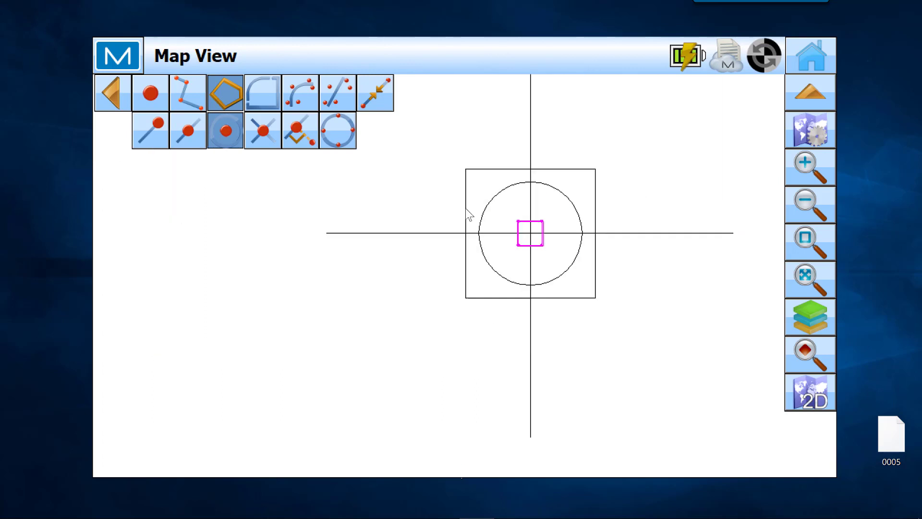
{"action": "left_click", "coordinate": [580, 217]}
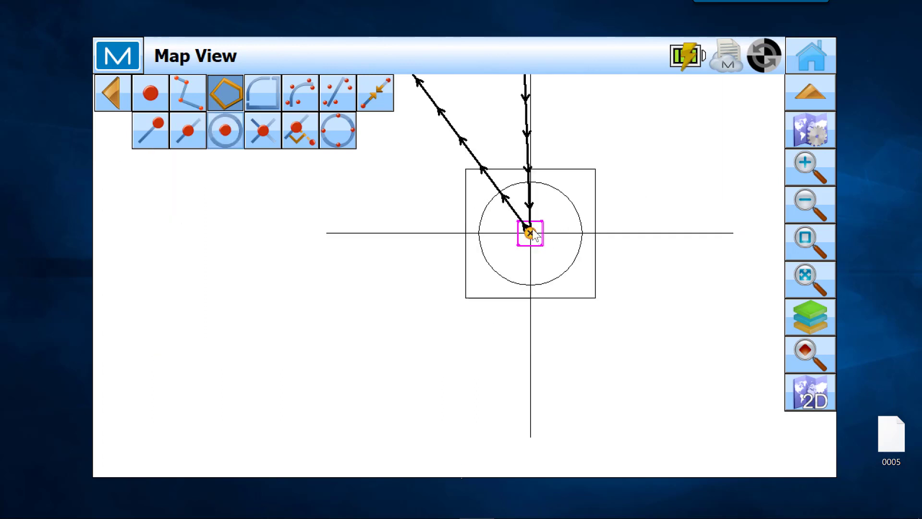
Add the fourth polygon vertex where the southwest column's horizontal centerline intersects the east edge of its square, using intersection snapping.
{"action": "left_click", "coordinate": [263, 128]}
{"action": "scroll", "coordinate": [260, 248], "scroll_direction": "down", "scroll_amount": 5}
{"action": "left_click_drag", "start_coordinate": [175, 267], "coordinate": [319, 263]}
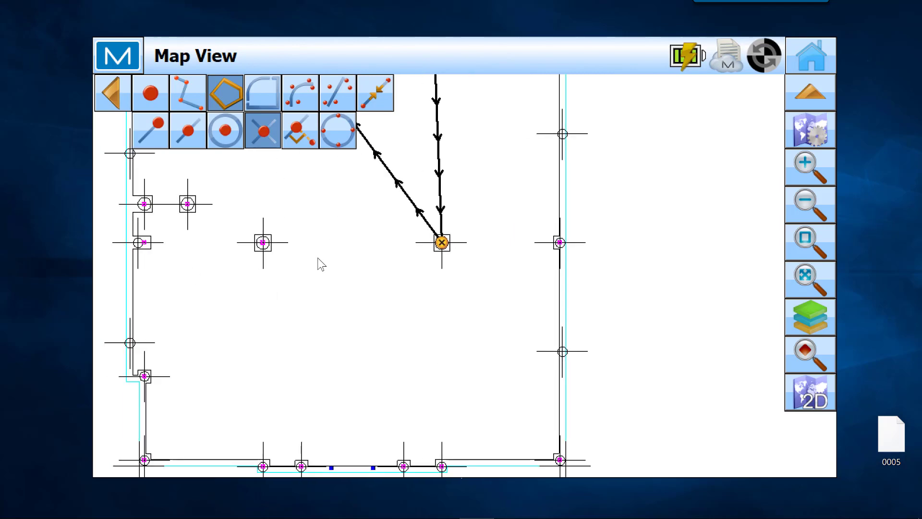
{"action": "scroll", "coordinate": [257, 249], "scroll_direction": "up", "scroll_amount": 5}
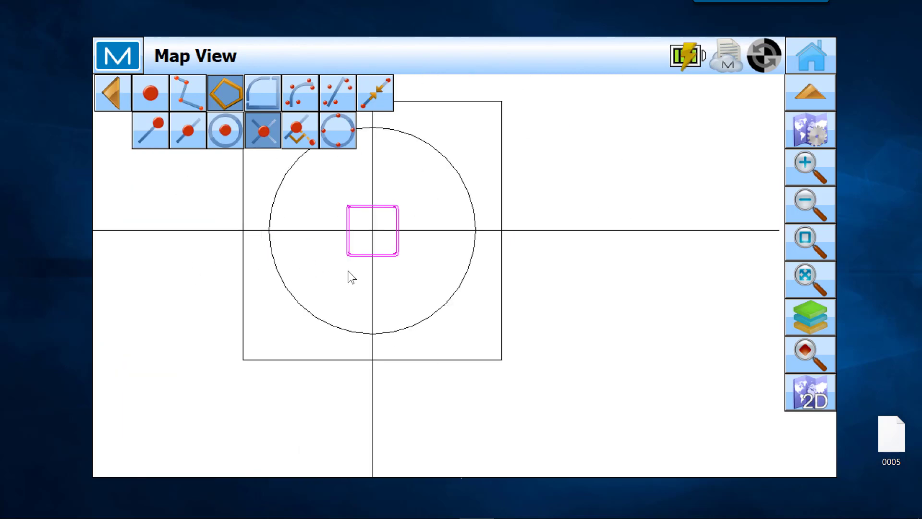
{"action": "left_click", "coordinate": [503, 273]}
{"action": "left_click", "coordinate": [544, 230]}
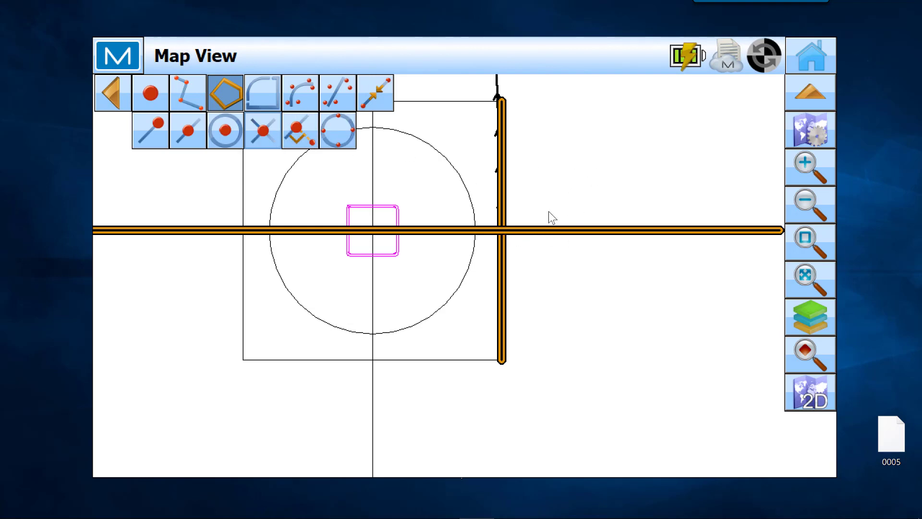
Finish the four-sided polygon spanning the interior columns.
{"action": "scroll", "coordinate": [538, 218], "scroll_direction": "down", "scroll_amount": 3}
{"action": "left_click_drag", "start_coordinate": [694, 149], "coordinate": [418, 428]}
{"action": "scroll", "coordinate": [432, 374], "scroll_direction": "up", "scroll_amount": 1}
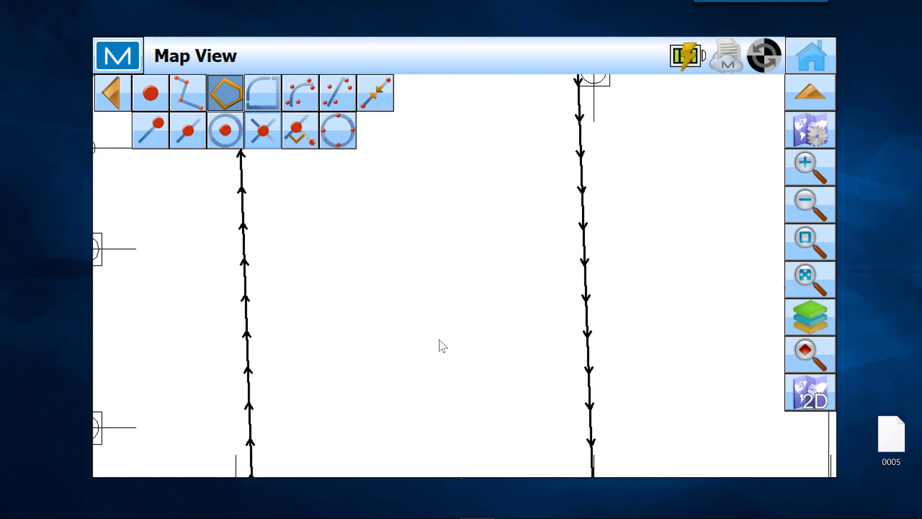
{"action": "scroll", "coordinate": [536, 325], "scroll_direction": "down", "scroll_amount": 3}
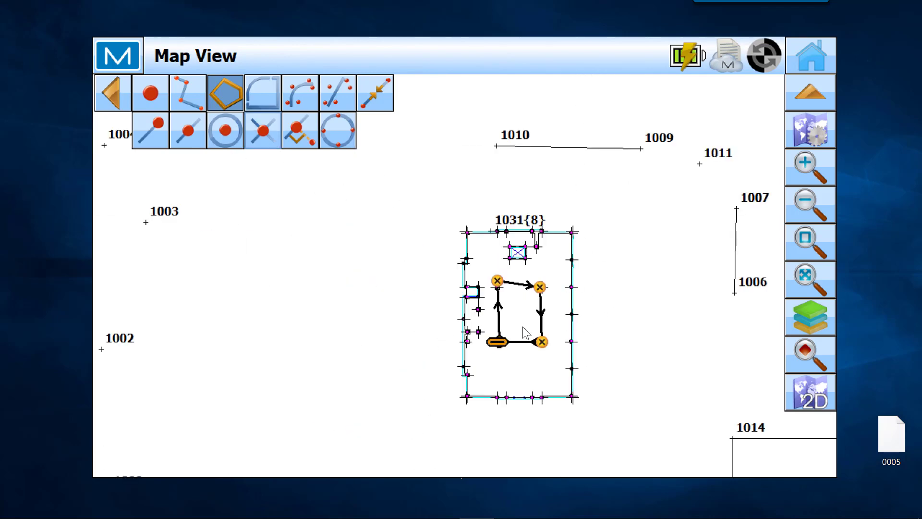
{"action": "scroll", "coordinate": [525, 326], "scroll_direction": "up", "scroll_amount": 4}
{"action": "scroll", "coordinate": [533, 324], "scroll_direction": "down", "scroll_amount": 2}
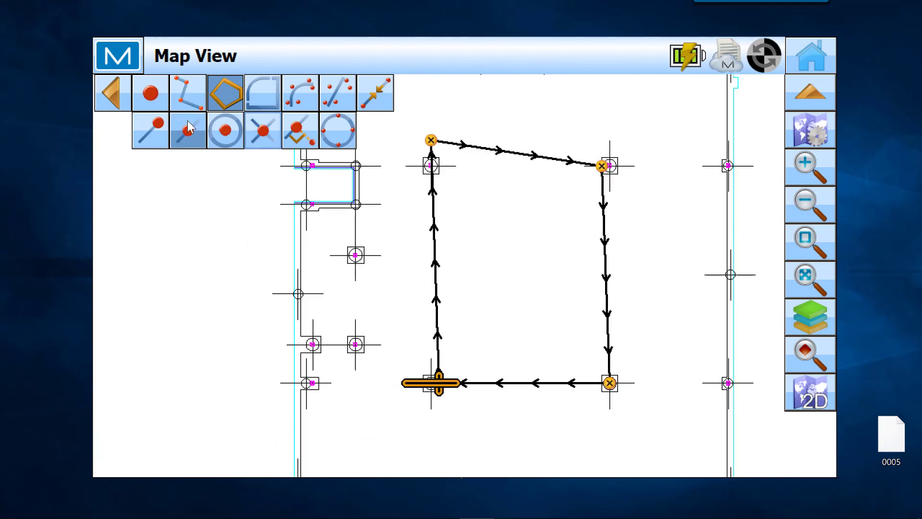
{"action": "left_click", "coordinate": [229, 99]}
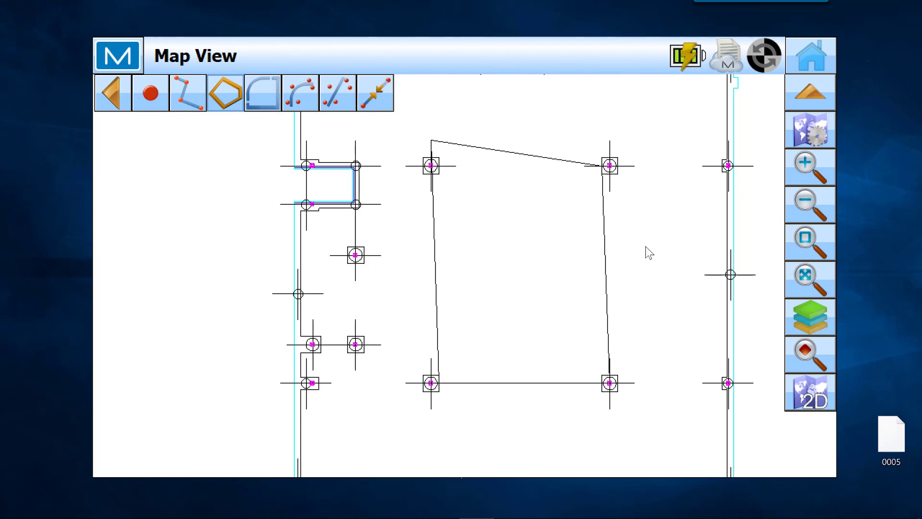
Calculate the new polygon's area and view the computed shape on its map.
{"action": "left_click", "coordinate": [606, 270]}
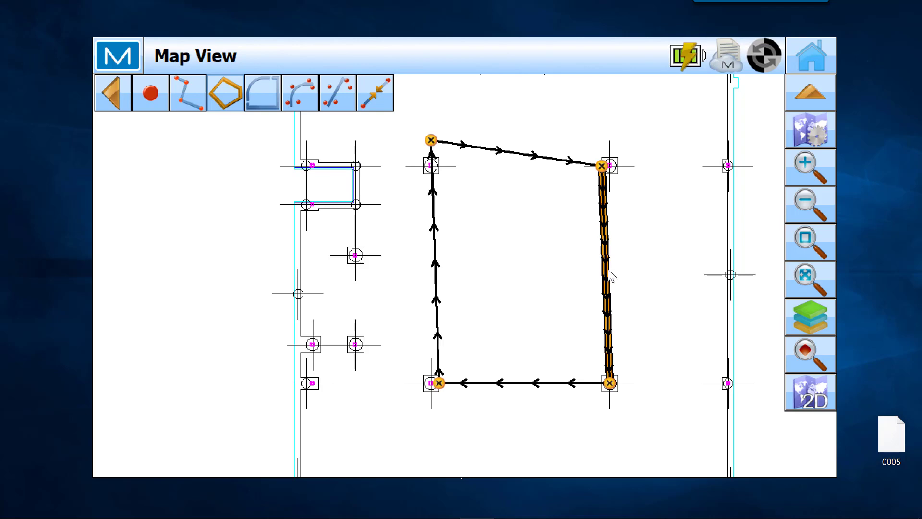
{"action": "right_click", "coordinate": [609, 272]}
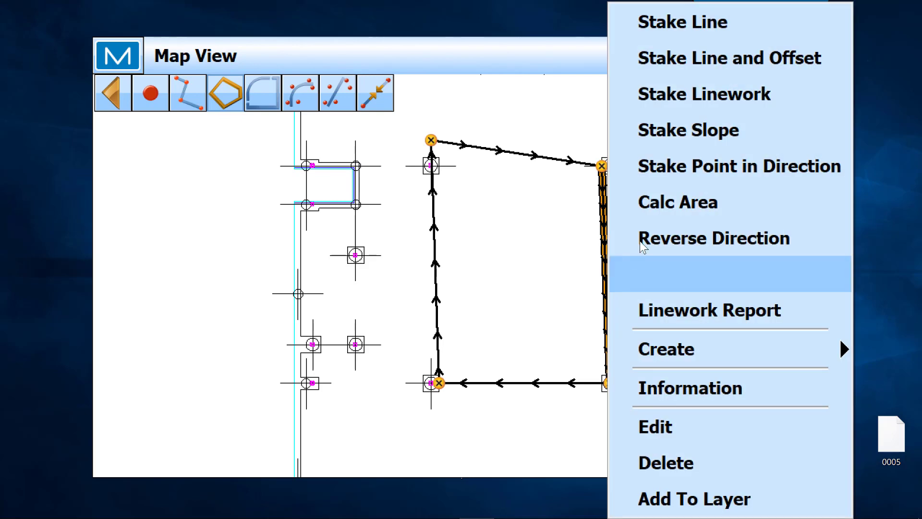
{"action": "left_click", "coordinate": [663, 205]}
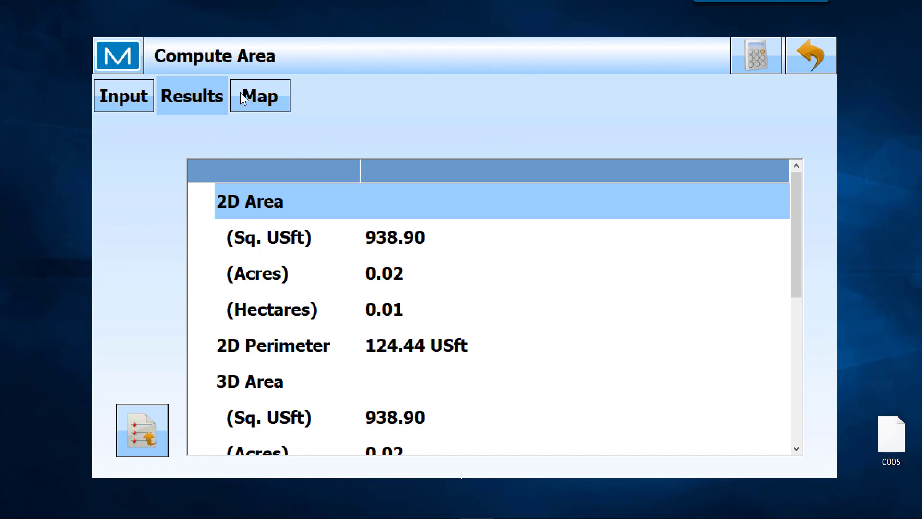
{"action": "left_click", "coordinate": [268, 97]}
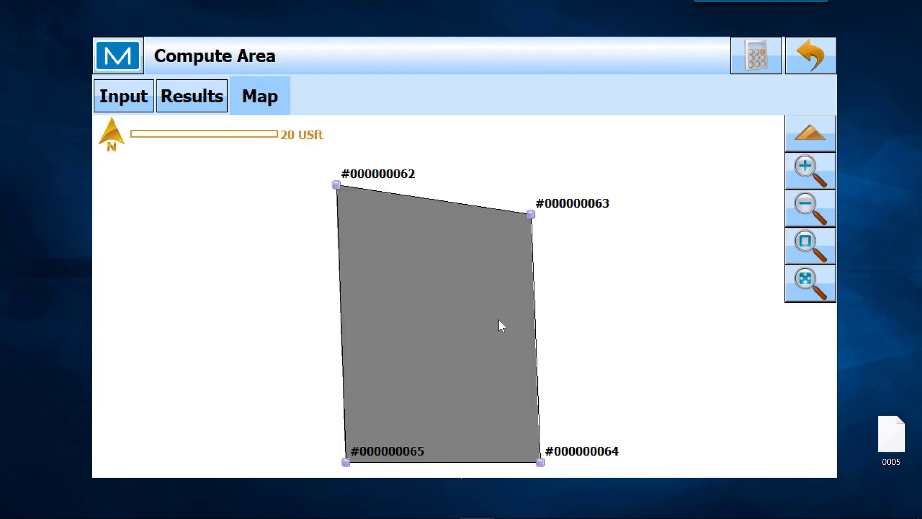
Review the computed area results and the text-file export options, then return to the map without exporting.
{"action": "left_click_drag", "start_coordinate": [500, 311], "coordinate": [495, 257]}
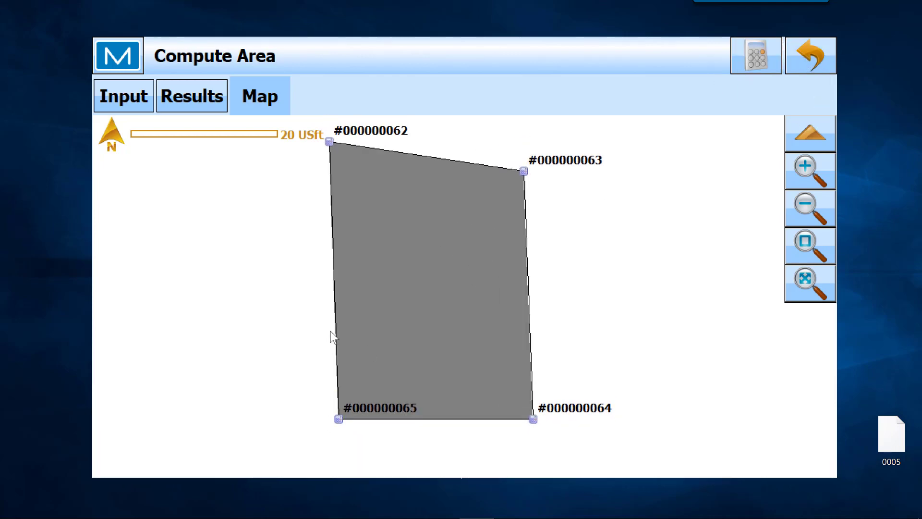
{"action": "left_click", "coordinate": [186, 96]}
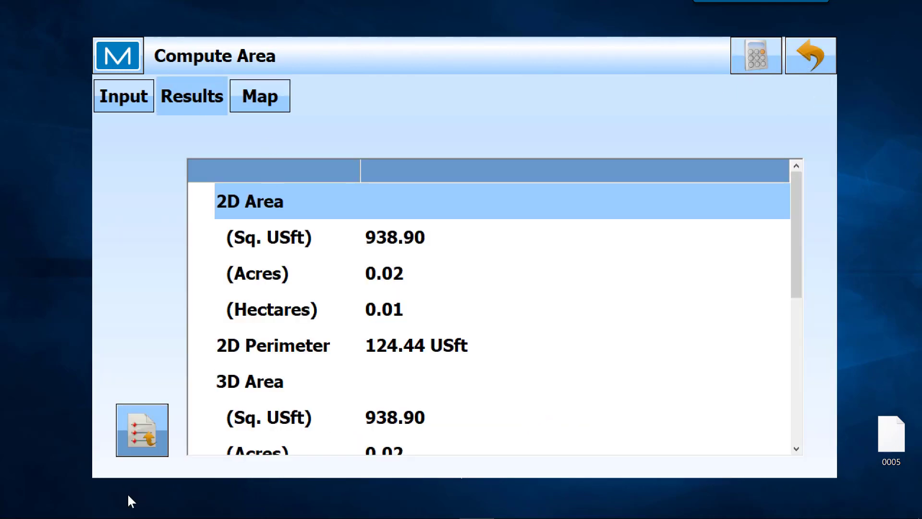
{"action": "left_click", "coordinate": [144, 425]}
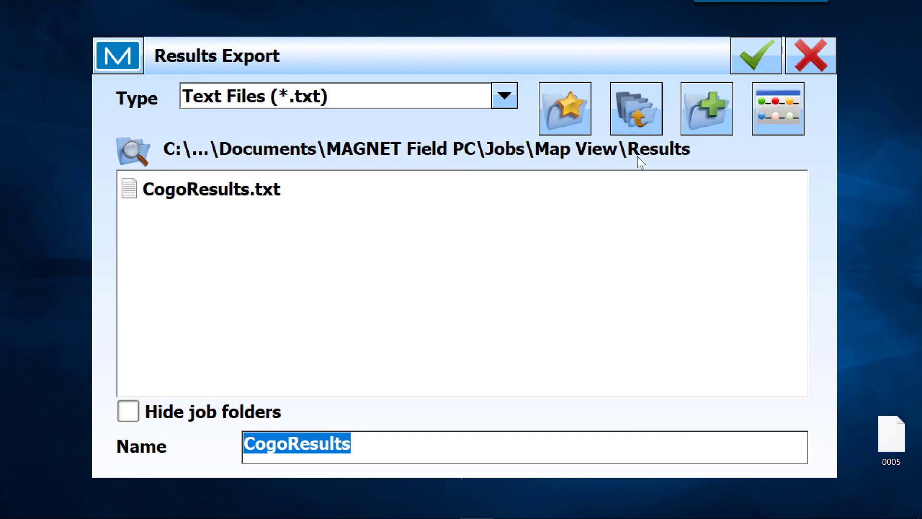
{"action": "left_click", "coordinate": [812, 55]}
{"action": "left_click", "coordinate": [817, 53]}
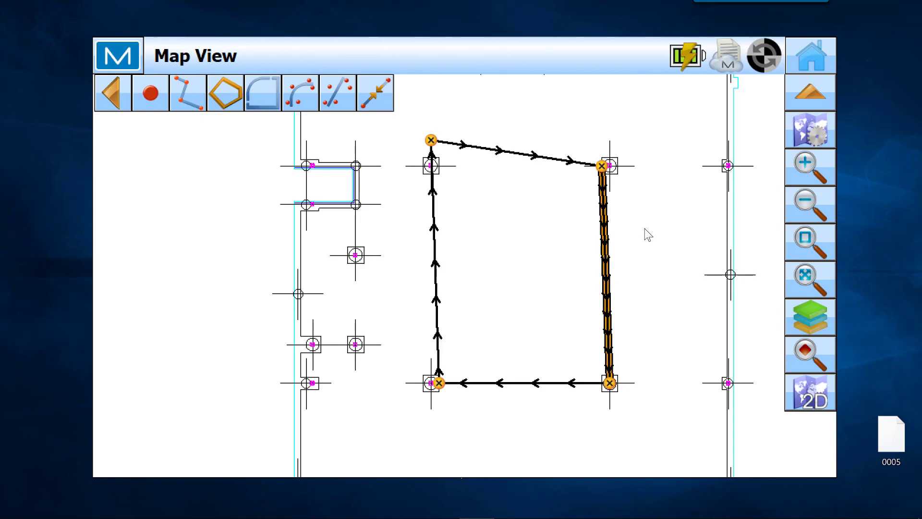
Fillet the small inner rectangle's corner at point 1018, between its north and west edges, with a 5 USft radius.
{"action": "left_click", "coordinate": [264, 95]}
{"action": "scroll", "coordinate": [332, 340], "scroll_direction": "down", "scroll_amount": 3}
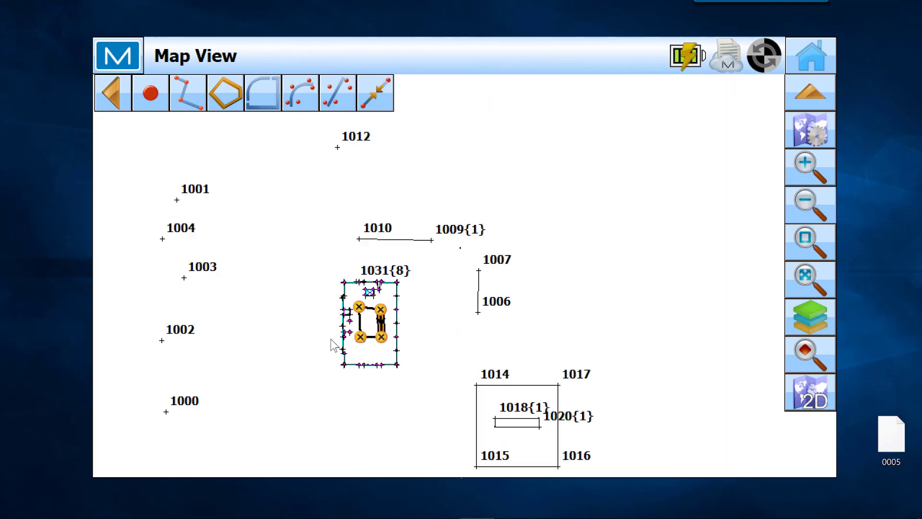
{"action": "left_click_drag", "start_coordinate": [528, 408], "coordinate": [534, 271]}
{"action": "scroll", "coordinate": [530, 305], "scroll_direction": "up", "scroll_amount": 3}
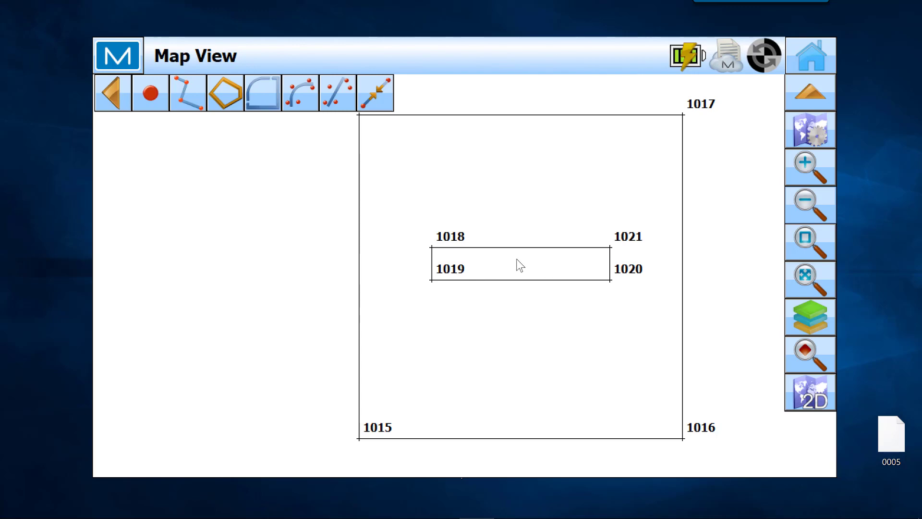
{"action": "scroll", "coordinate": [518, 268], "scroll_direction": "up", "scroll_amount": 1}
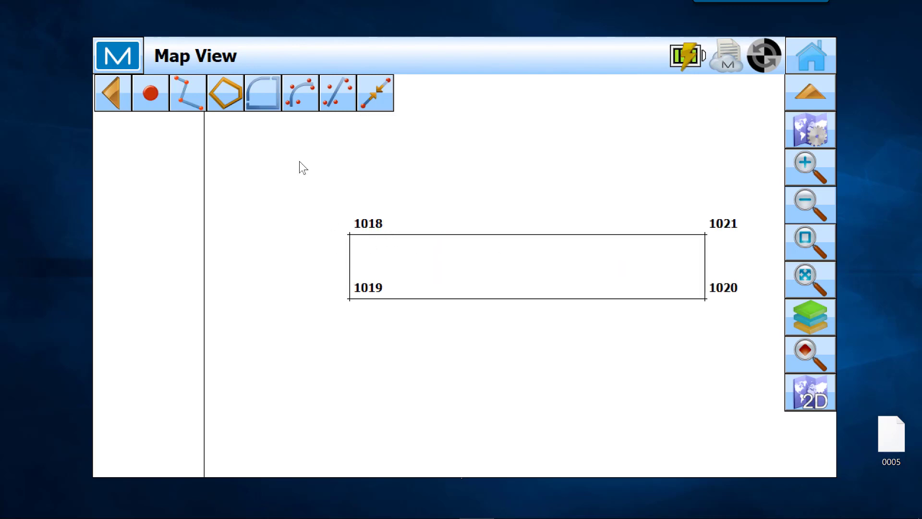
{"action": "left_click", "coordinate": [273, 98]}
{"action": "left_click", "coordinate": [264, 90]}
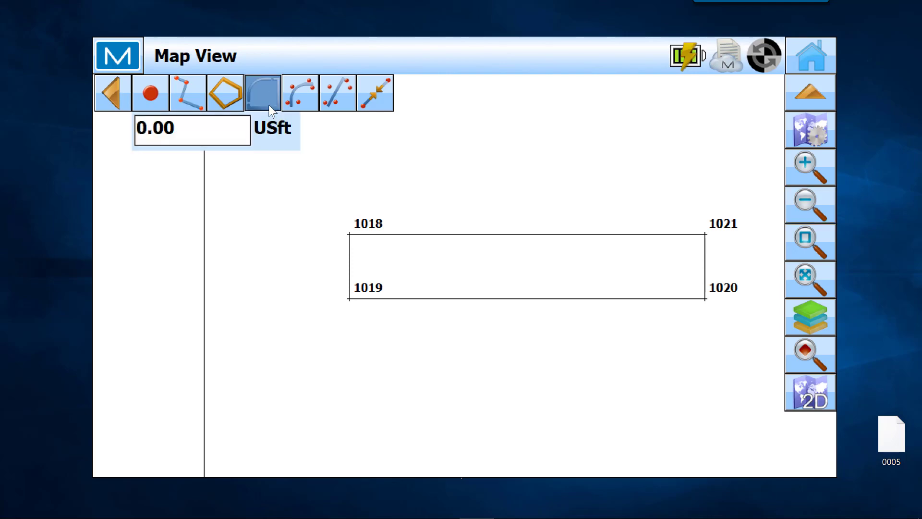
{"action": "double_click", "coordinate": [186, 128]}
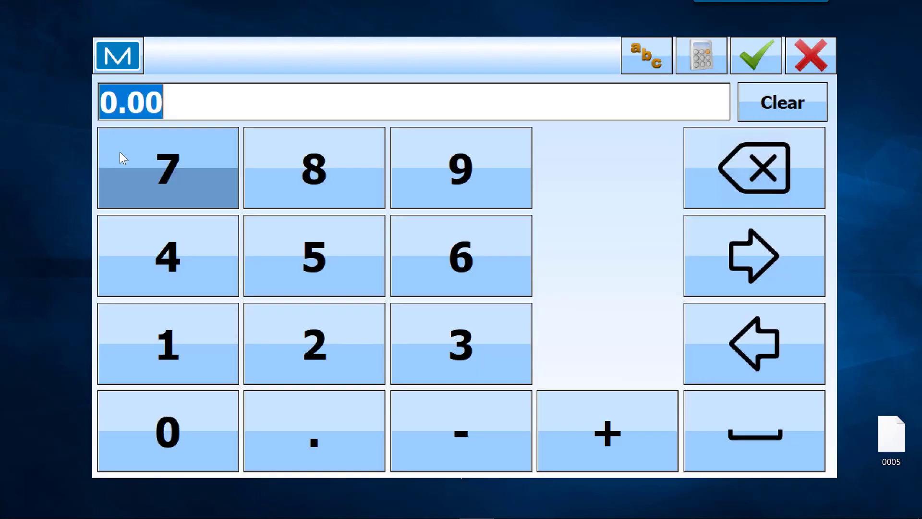
{"action": "left_click", "coordinate": [332, 264]}
{"action": "left_click", "coordinate": [756, 56]}
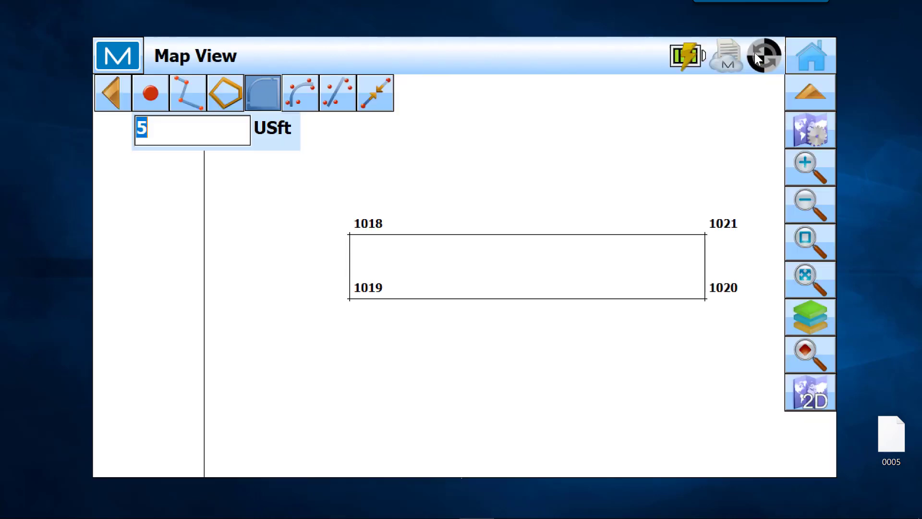
{"action": "left_click", "coordinate": [374, 234]}
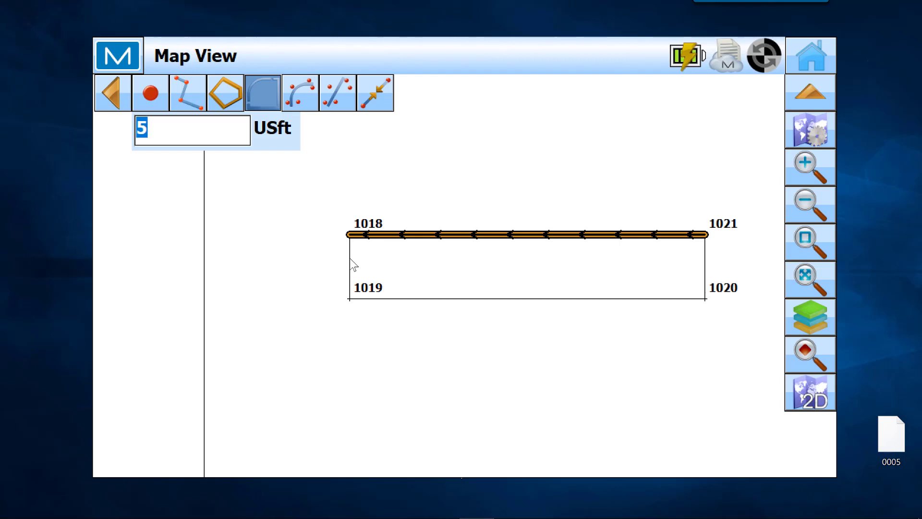
{"action": "left_click", "coordinate": [349, 260]}
{"action": "left_click", "coordinate": [346, 247]}
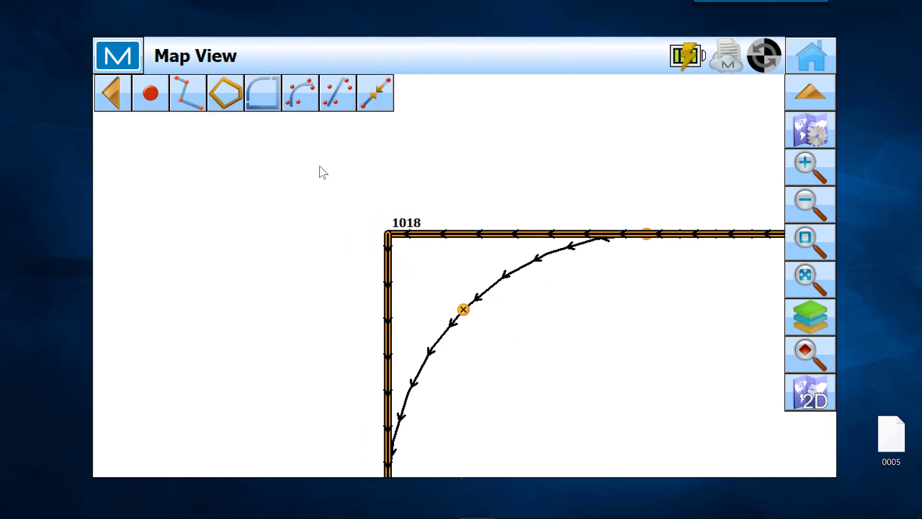
Inspect the new fillet curve and the original north edge at point 1018 by selecting and deselecting each in turn.
{"action": "left_click", "coordinate": [275, 100]}
{"action": "left_click", "coordinate": [264, 93]}
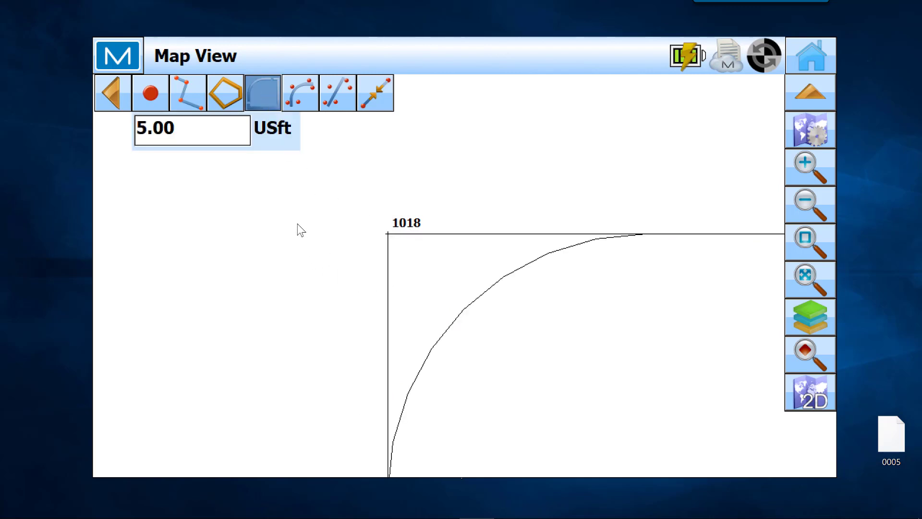
{"action": "scroll", "coordinate": [298, 224], "scroll_direction": "down", "scroll_amount": 1}
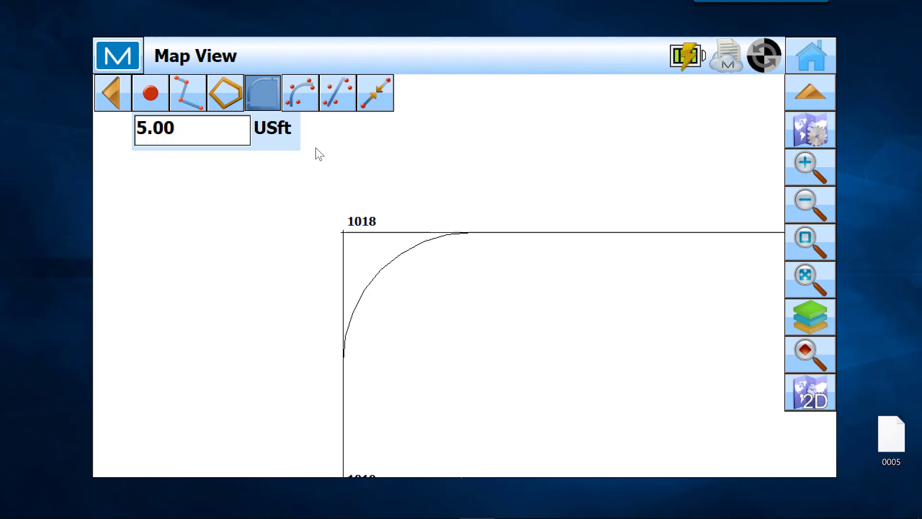
{"action": "left_click", "coordinate": [263, 99]}
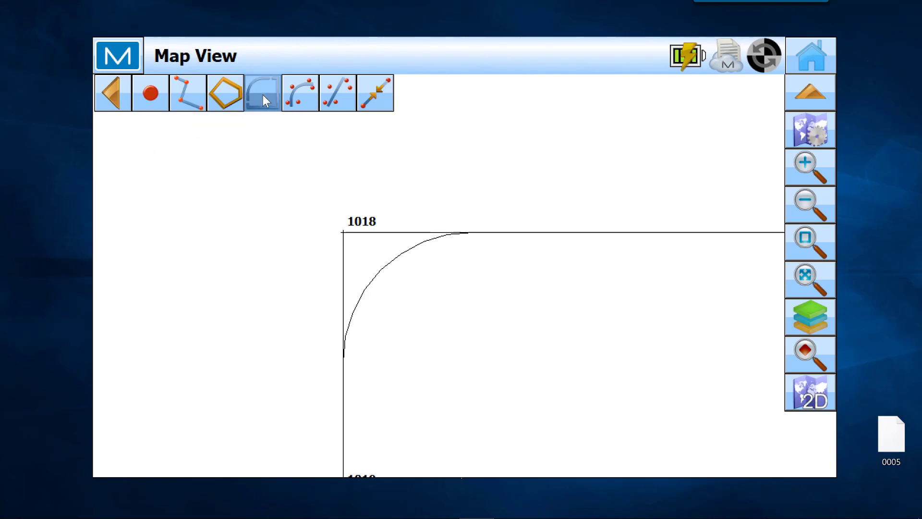
{"action": "left_click", "coordinate": [388, 265]}
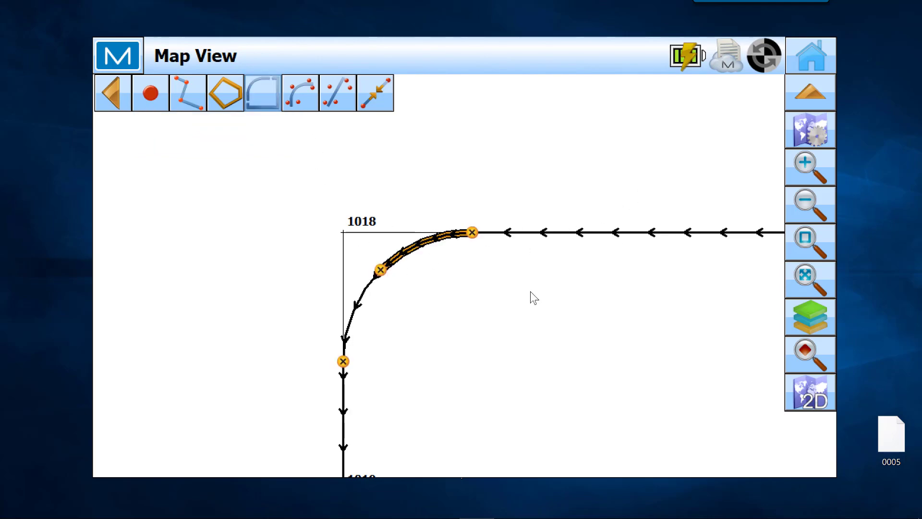
{"action": "left_click", "coordinate": [417, 253]}
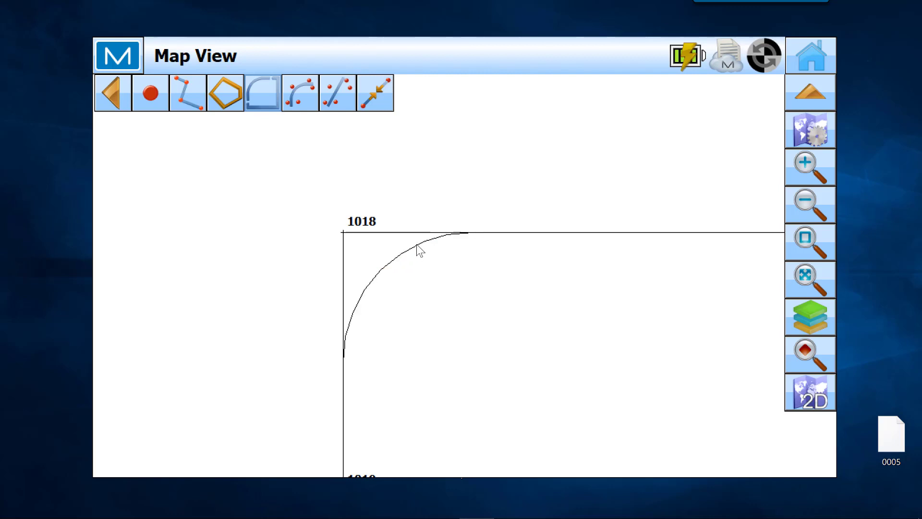
{"action": "left_click", "coordinate": [401, 233]}
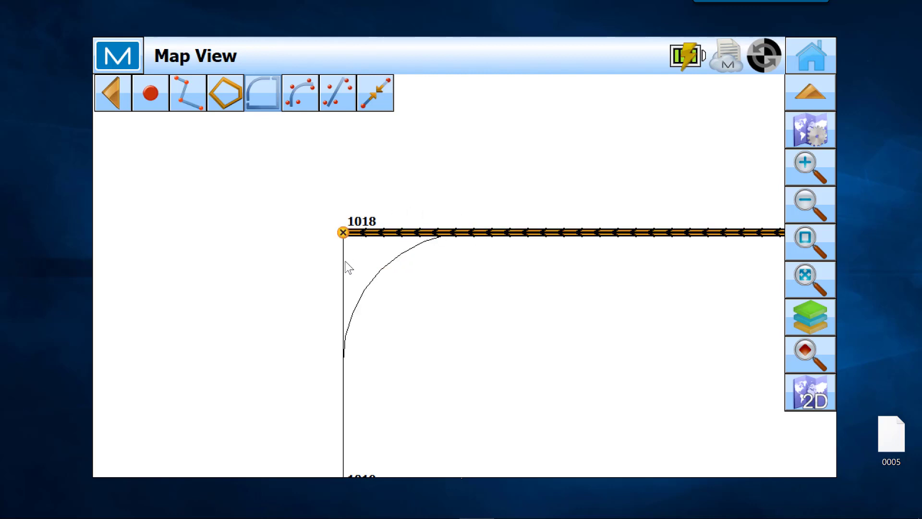
{"action": "left_click", "coordinate": [367, 235]}
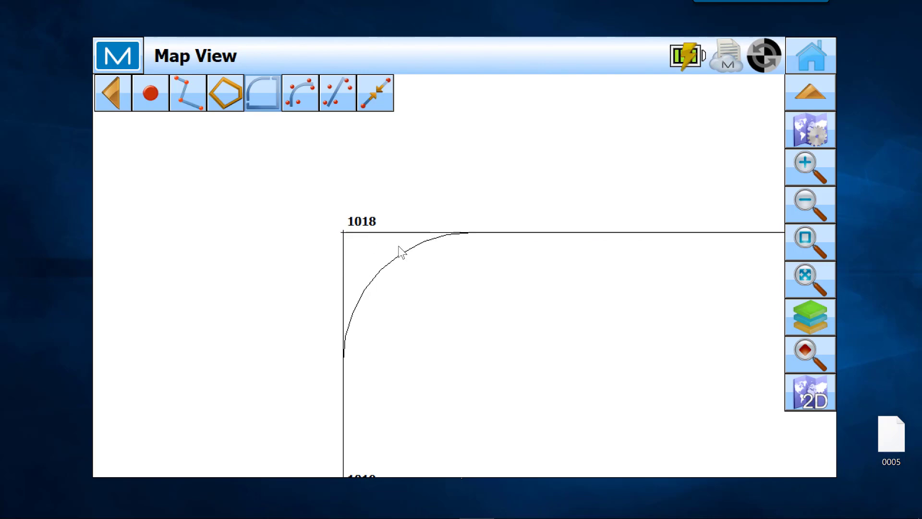
Select the filleted line from the overlapping objects along the north edge, compare it with the original line, and clear the selection.
{"action": "left_click", "coordinate": [586, 233]}
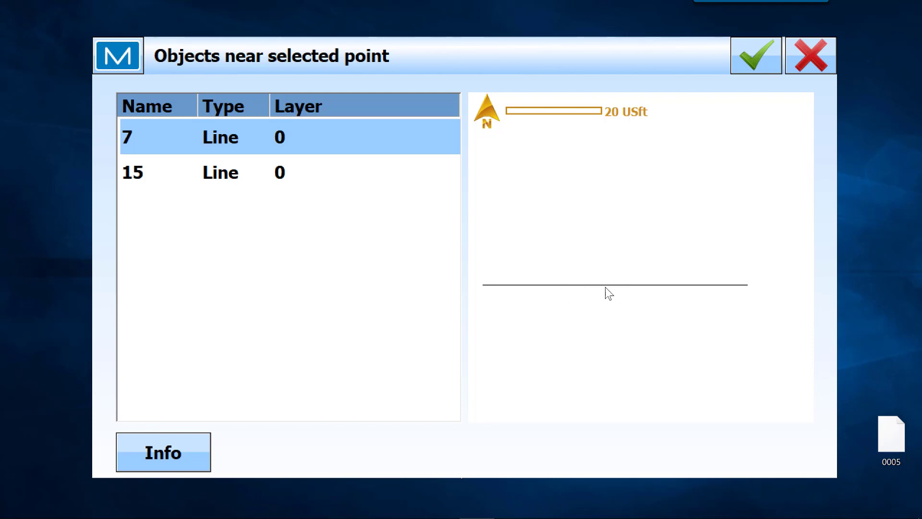
{"action": "left_click", "coordinate": [247, 176]}
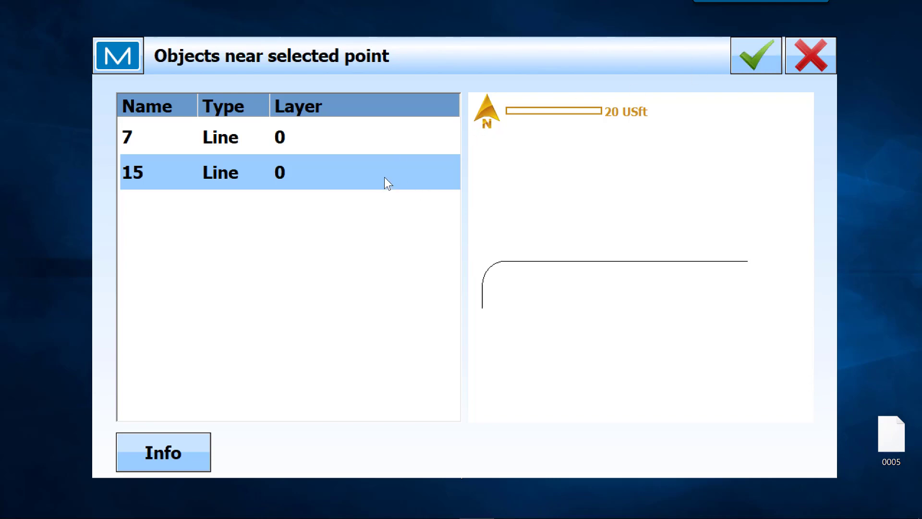
{"action": "left_click", "coordinate": [744, 50]}
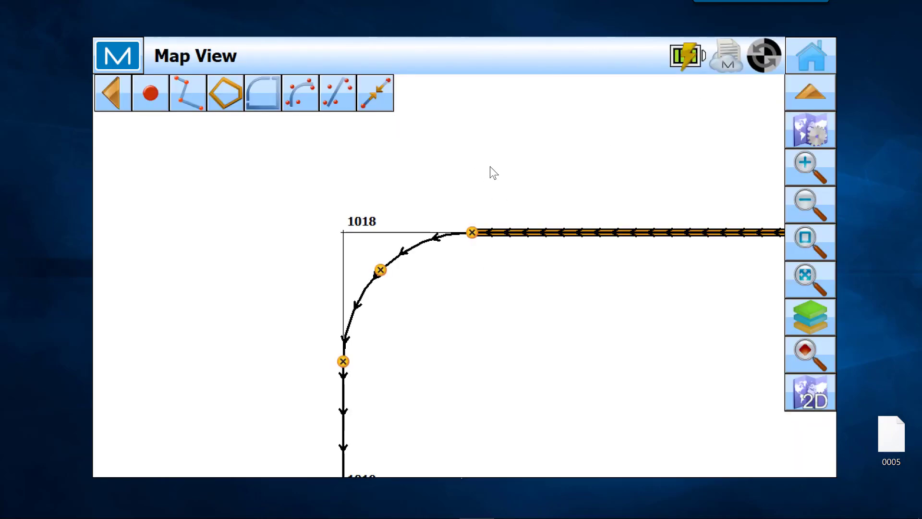
{"action": "left_click_drag", "start_coordinate": [454, 268], "coordinate": [457, 266]}
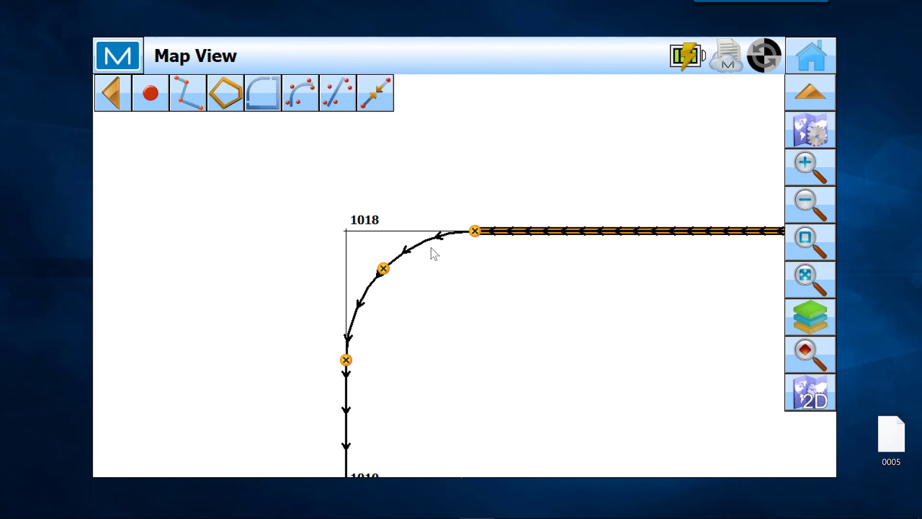
{"action": "left_click_drag", "start_coordinate": [441, 234], "coordinate": [442, 234]}
{"action": "left_click_drag", "start_coordinate": [518, 227], "coordinate": [519, 229]}
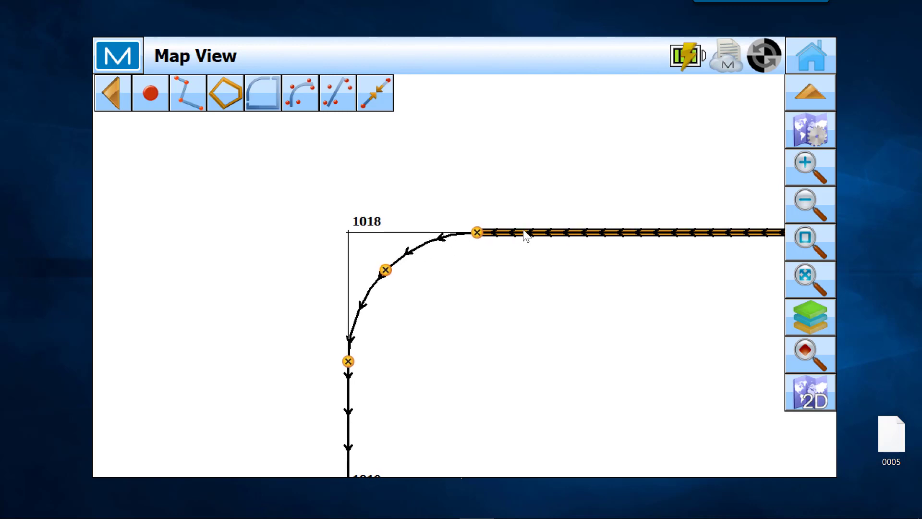
{"action": "left_click", "coordinate": [397, 233]}
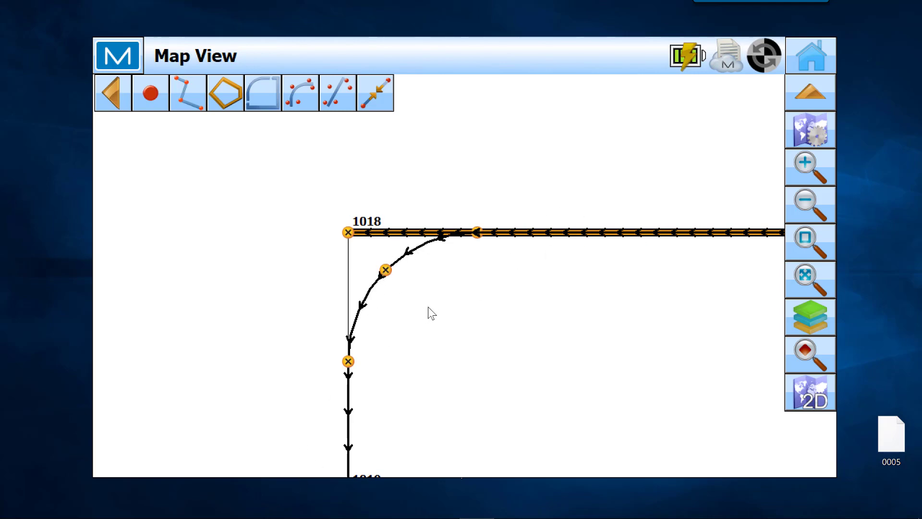
{"action": "left_click", "coordinate": [390, 267]}
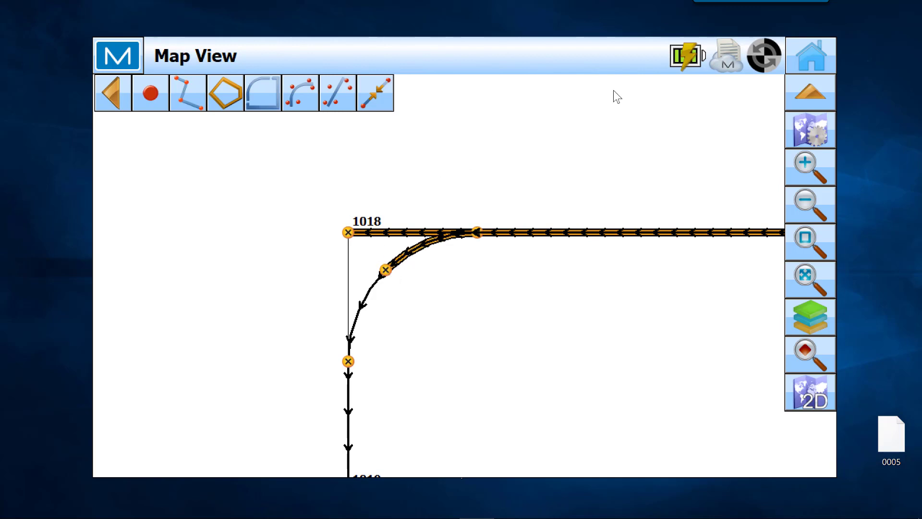
{"action": "left_click", "coordinate": [538, 140]}
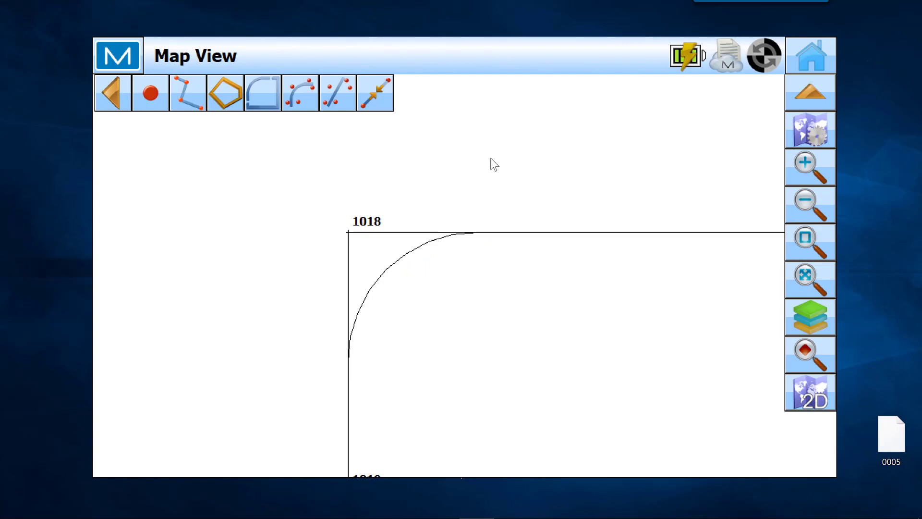
Draw a curve from the line end at 1007 through point 1011 to the line end at 1009, snapping to both line endpoints.
{"action": "scroll", "coordinate": [355, 250], "scroll_direction": "up", "scroll_amount": 1}
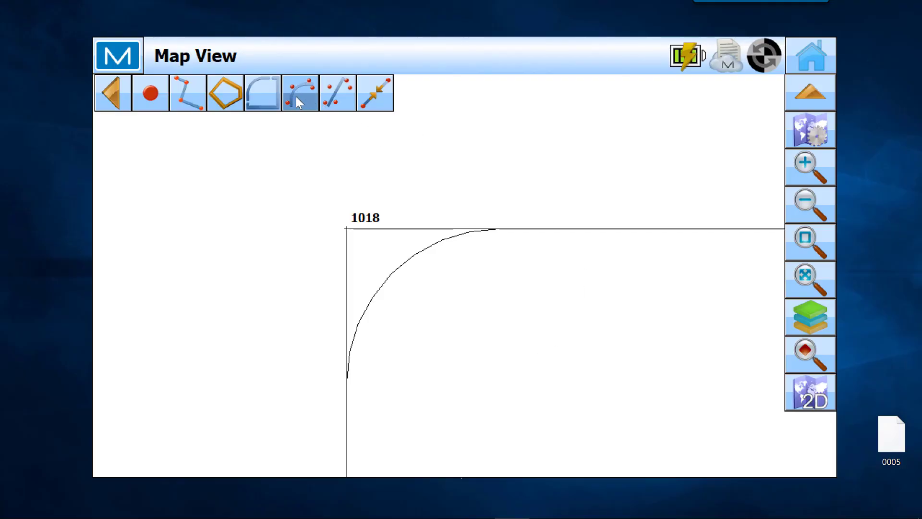
{"action": "left_click", "coordinate": [809, 204]}
{"action": "left_click", "coordinate": [811, 206]}
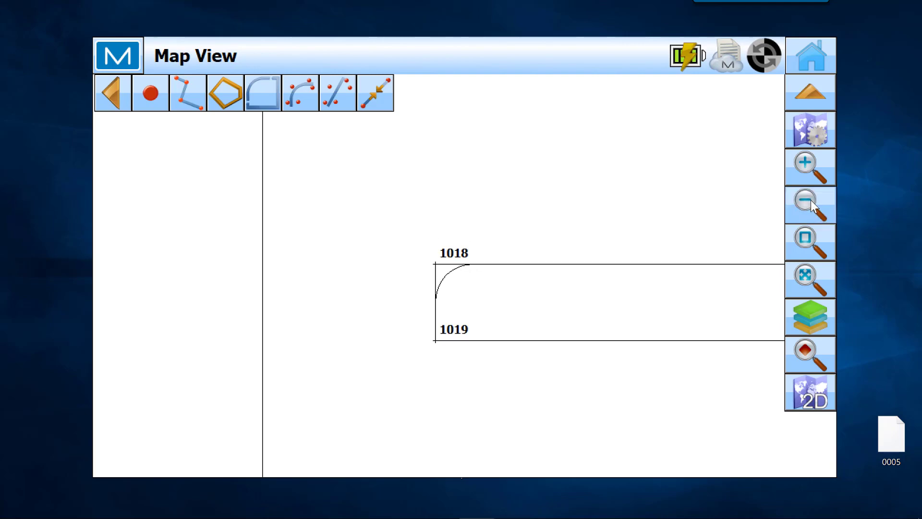
{"action": "left_click", "coordinate": [811, 205]}
{"action": "left_click_drag", "start_coordinate": [495, 223], "coordinate": [514, 313]}
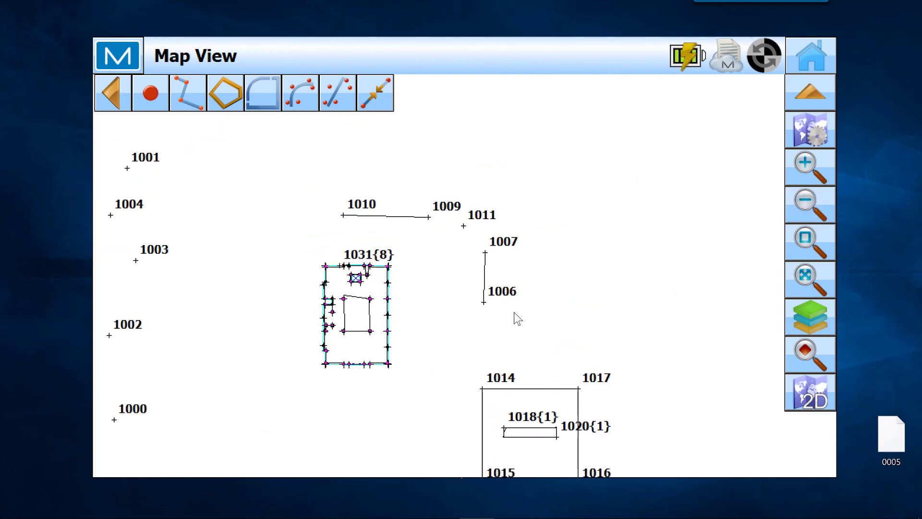
{"action": "scroll", "coordinate": [452, 250], "scroll_direction": "up", "scroll_amount": 2}
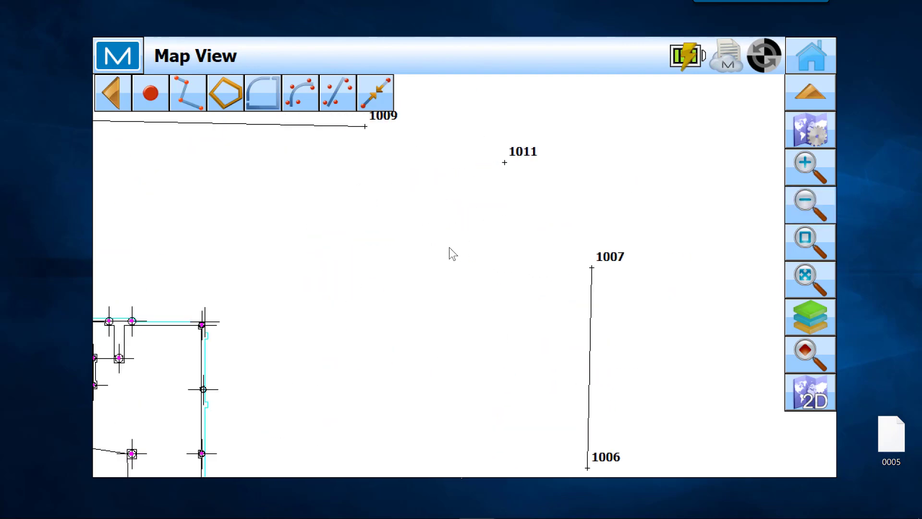
{"action": "left_click_drag", "start_coordinate": [449, 247], "coordinate": [478, 336]}
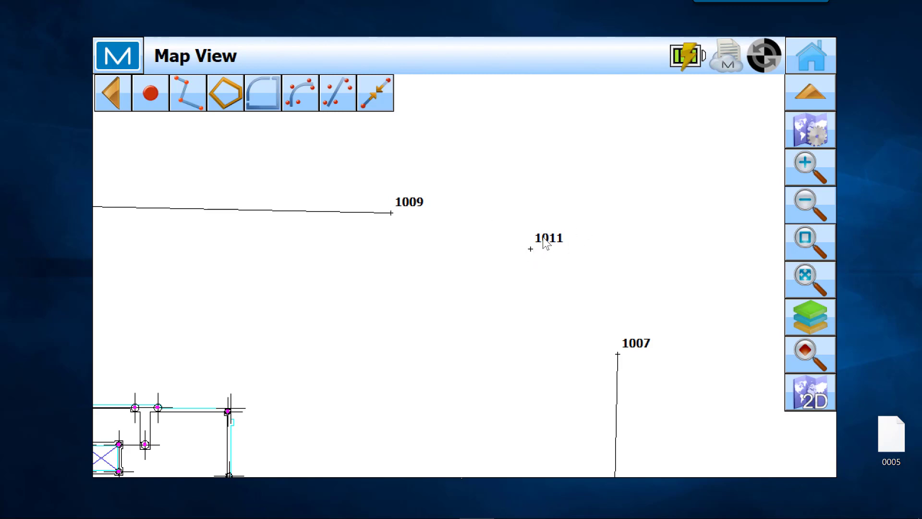
{"action": "left_click_drag", "start_coordinate": [537, 247], "coordinate": [508, 188]}
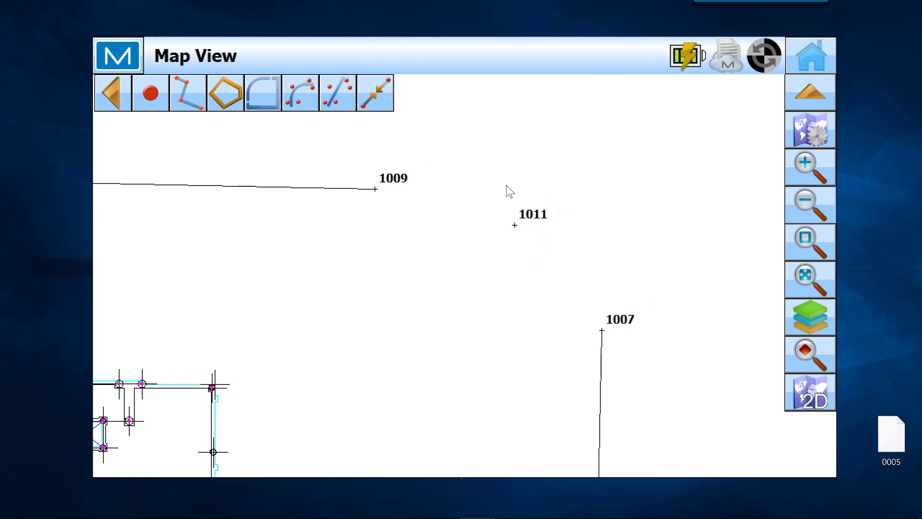
{"action": "left_click", "coordinate": [300, 98]}
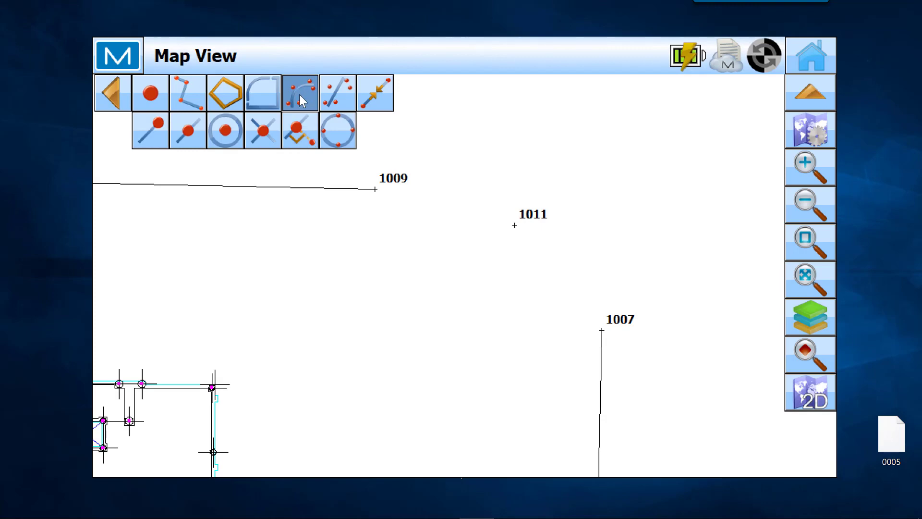
{"action": "left_click", "coordinate": [157, 126]}
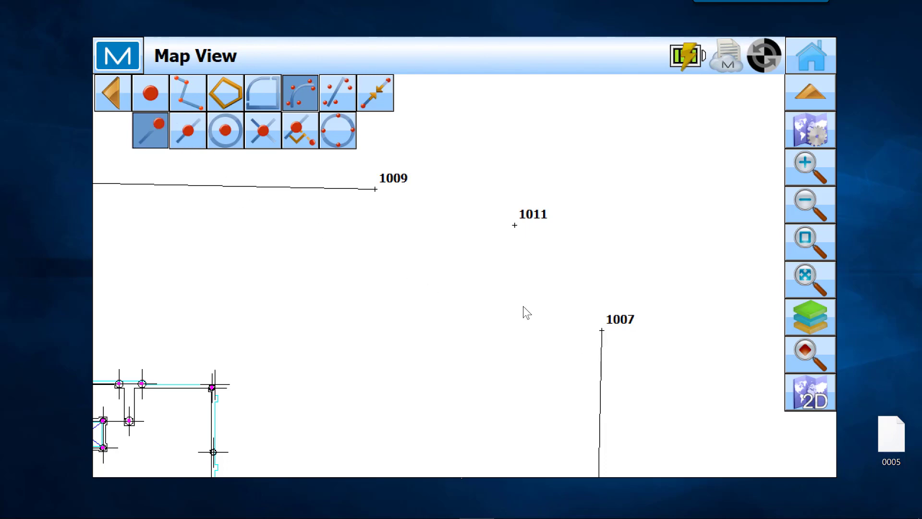
{"action": "left_click", "coordinate": [601, 354]}
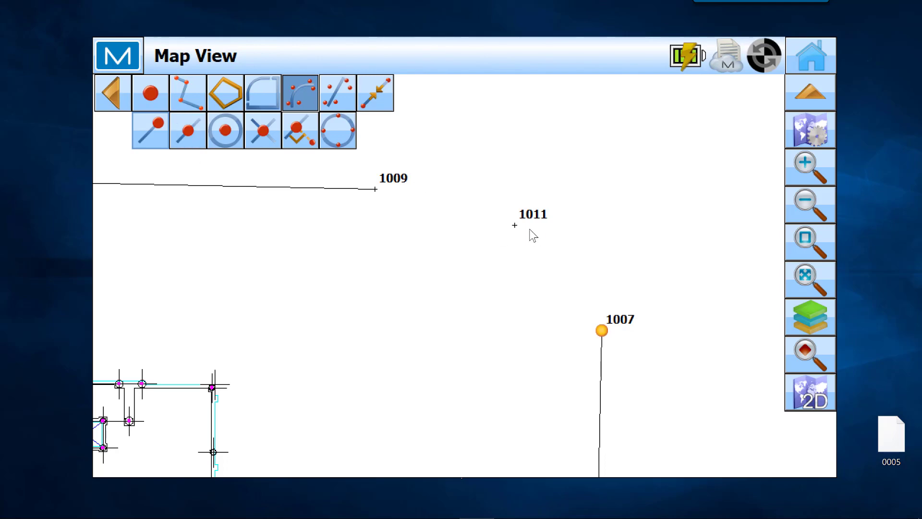
{"action": "left_click", "coordinate": [250, 131]}
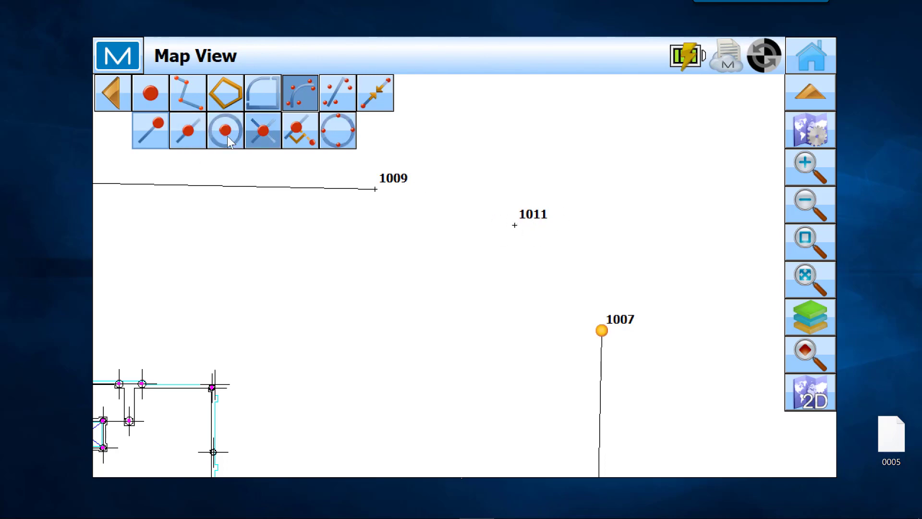
{"action": "left_click", "coordinate": [516, 226]}
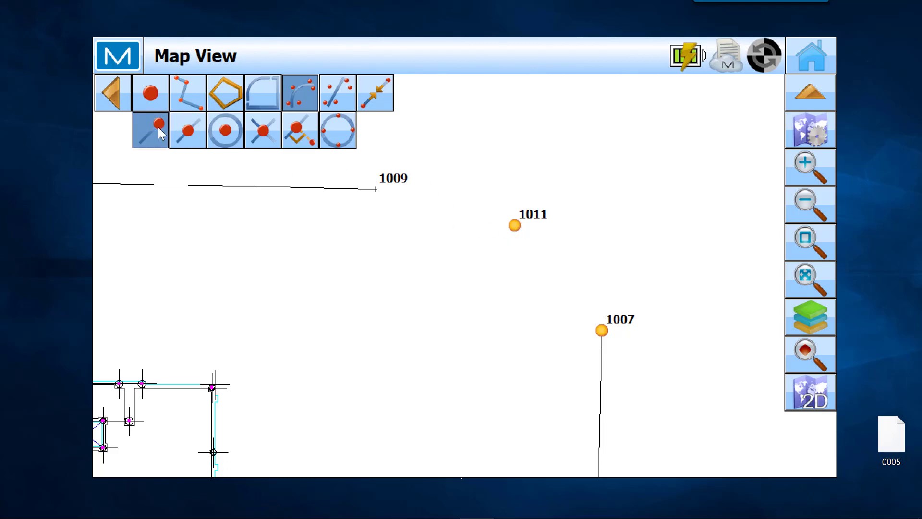
{"action": "left_click", "coordinate": [346, 188]}
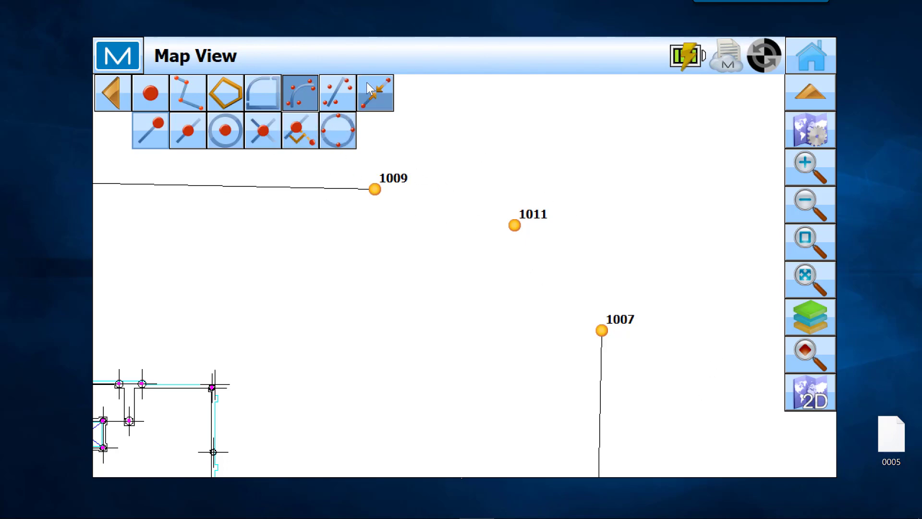
{"action": "left_click", "coordinate": [301, 95]}
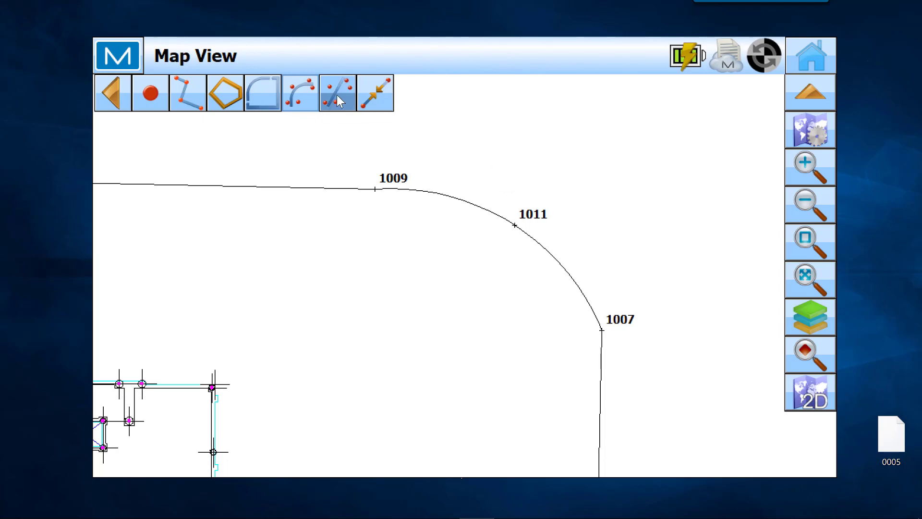
Create a best-fit line through points 1000, 1002, 1003, 1004 and 1001.
{"action": "scroll", "coordinate": [361, 206], "scroll_direction": "down", "scroll_amount": 3}
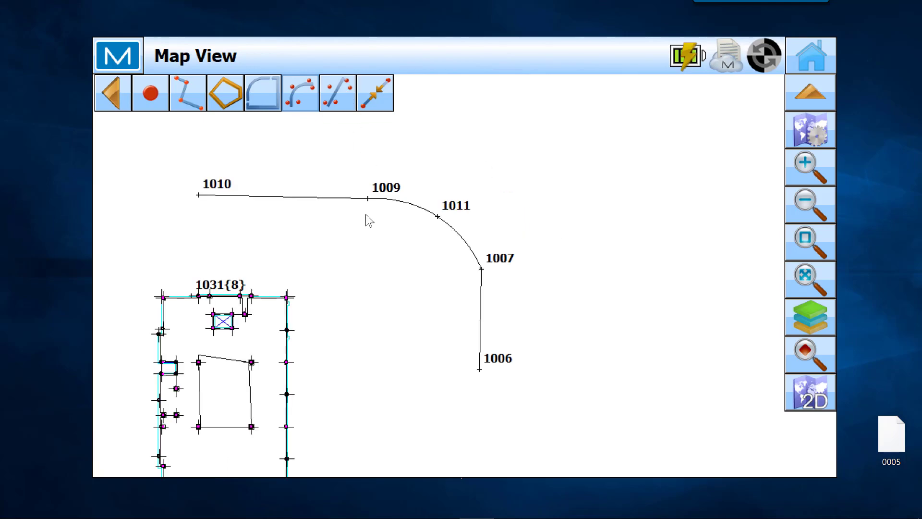
{"action": "left_click_drag", "start_coordinate": [324, 266], "coordinate": [598, 291]}
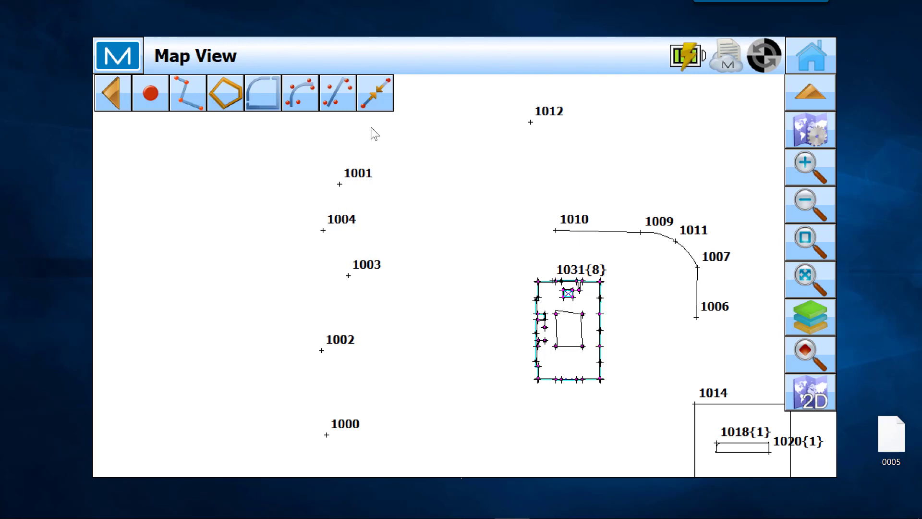
{"action": "left_click", "coordinate": [339, 94]}
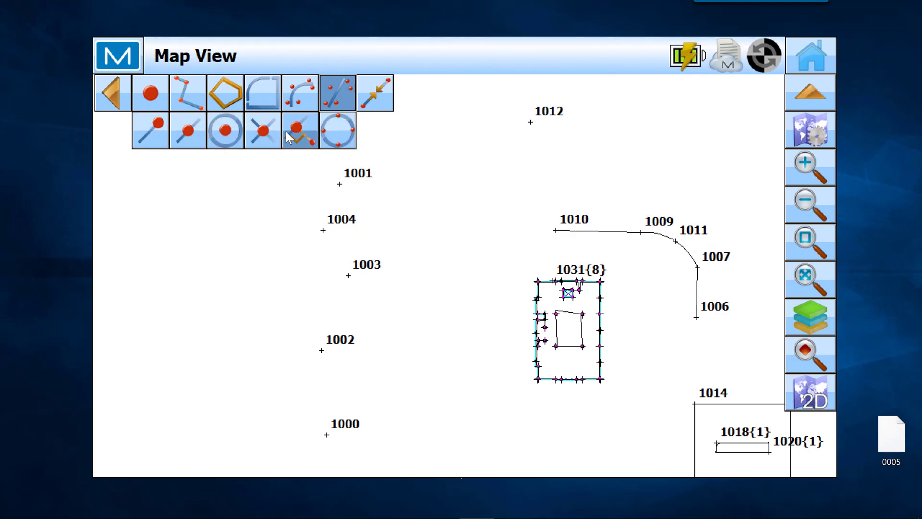
{"action": "left_click", "coordinate": [326, 436]}
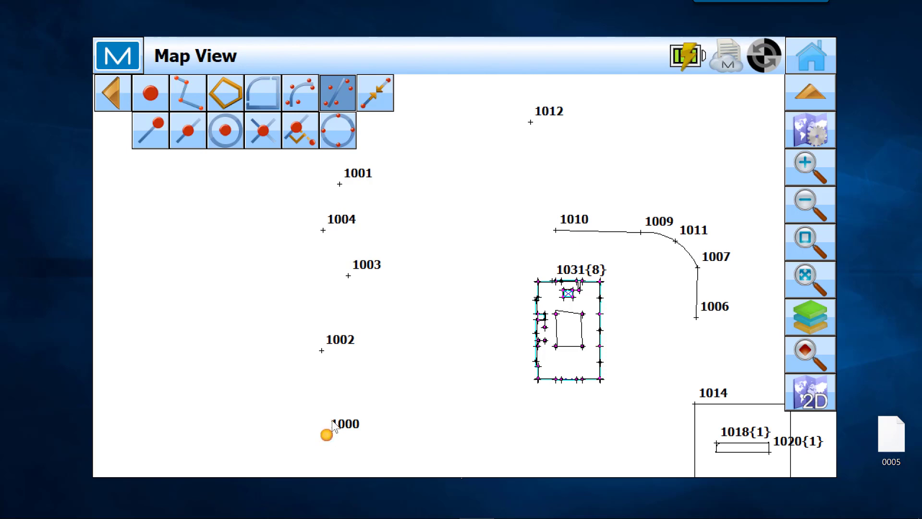
{"action": "left_click", "coordinate": [322, 350]}
{"action": "left_click", "coordinate": [349, 275]}
{"action": "left_click", "coordinate": [322, 230]}
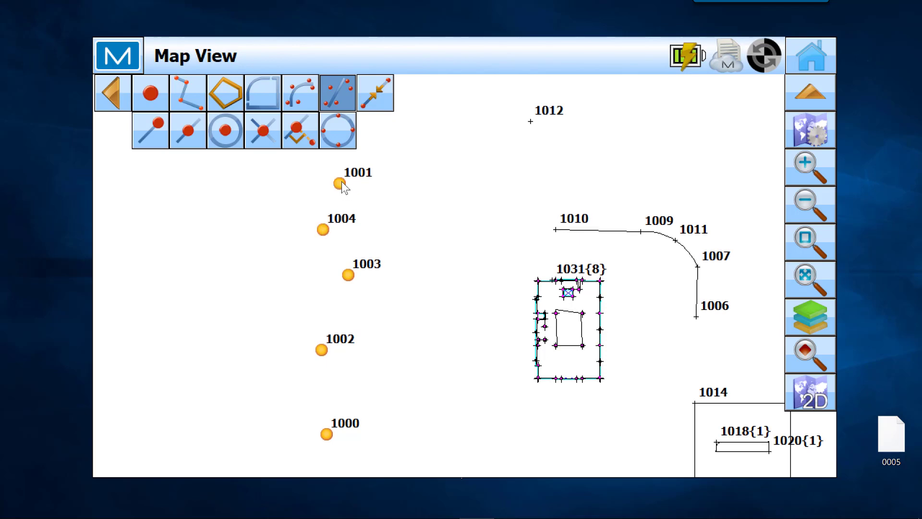
{"action": "left_click", "coordinate": [336, 93]}
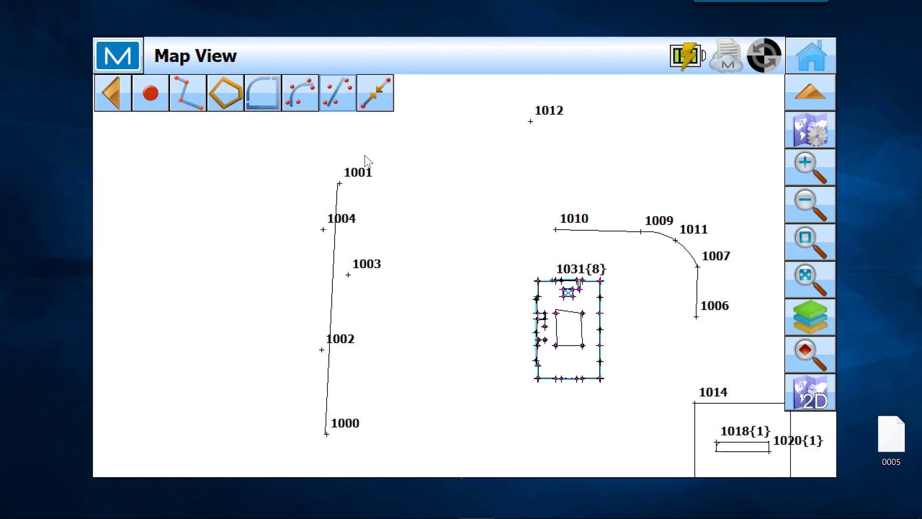
Draw a line from the best-fit line's end near point 1001 to point 1012, using the endpoint snap for the start.
{"action": "scroll", "coordinate": [440, 285], "scroll_direction": "up", "scroll_amount": 1}
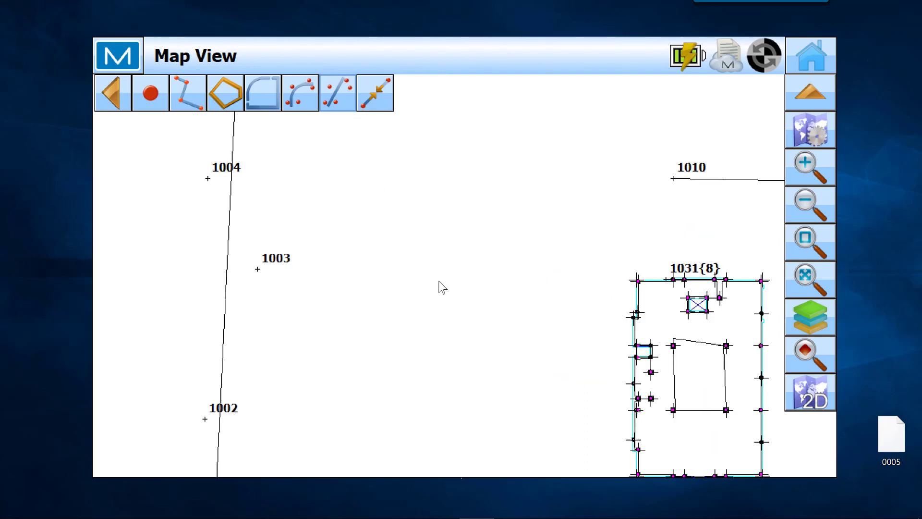
{"action": "left_click_drag", "start_coordinate": [377, 218], "coordinate": [398, 373]}
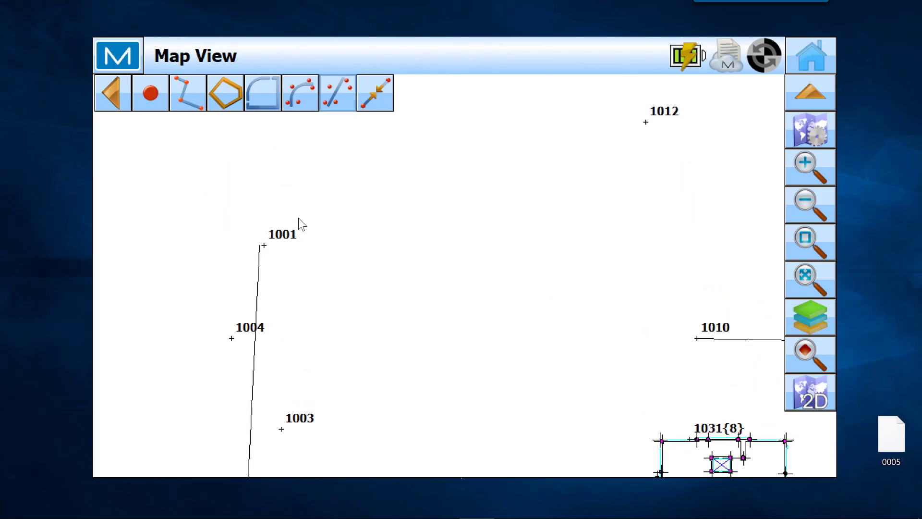
{"action": "scroll", "coordinate": [213, 246], "scroll_direction": "up", "scroll_amount": 2}
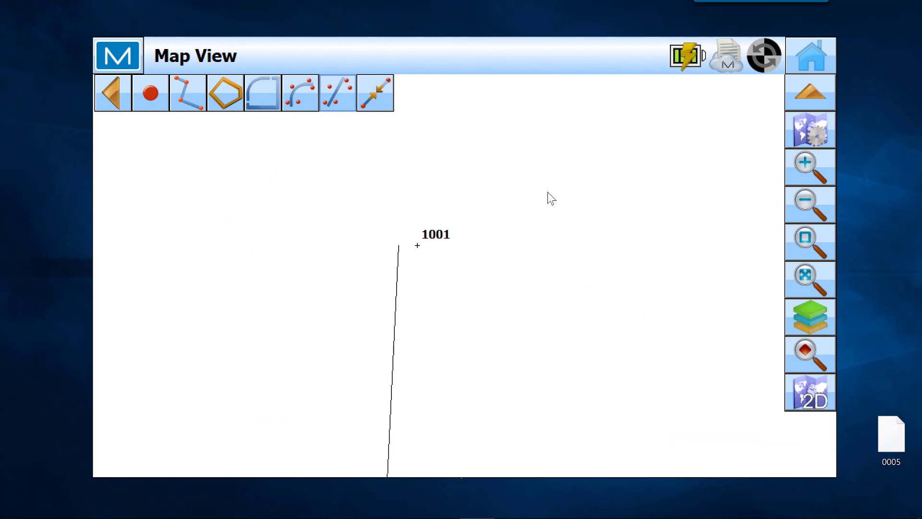
{"action": "left_click_drag", "start_coordinate": [551, 198], "coordinate": [462, 282]}
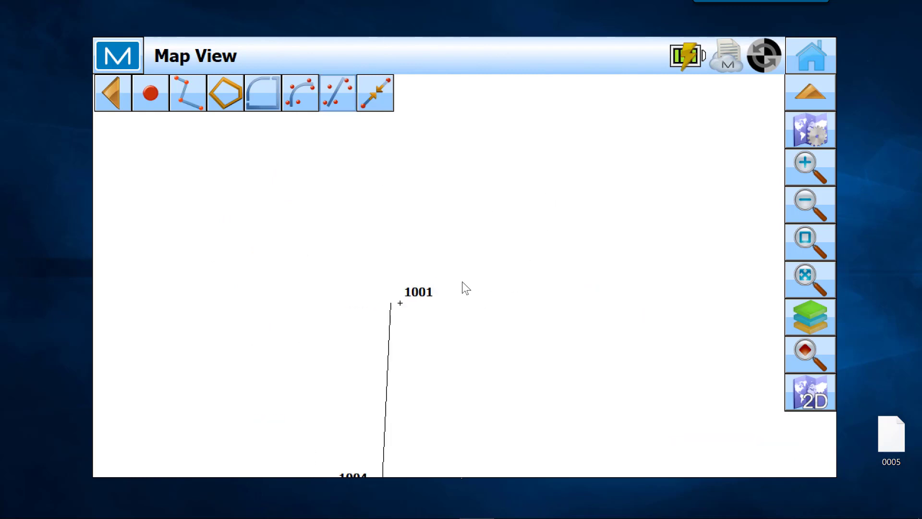
{"action": "scroll", "coordinate": [462, 282], "scroll_direction": "down", "scroll_amount": 1}
{"action": "scroll", "coordinate": [307, 276], "scroll_direction": "down", "scroll_amount": 1}
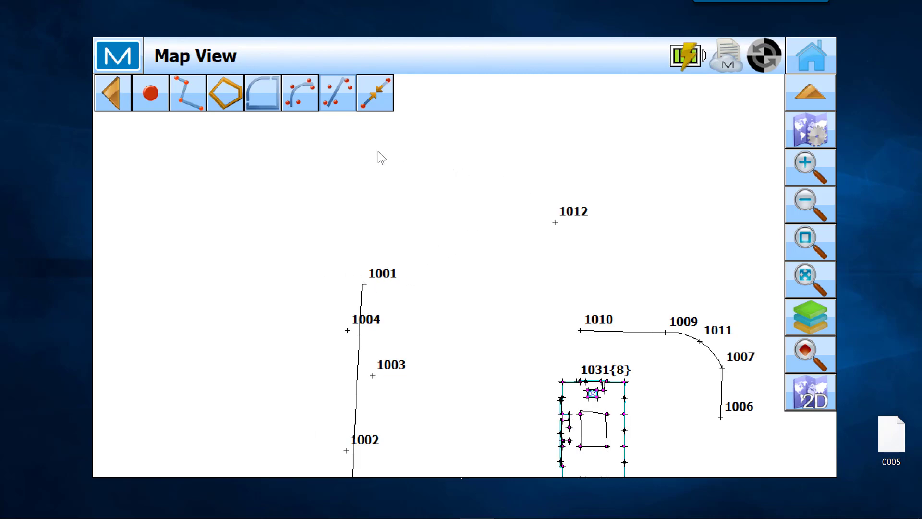
{"action": "left_click", "coordinate": [186, 91]}
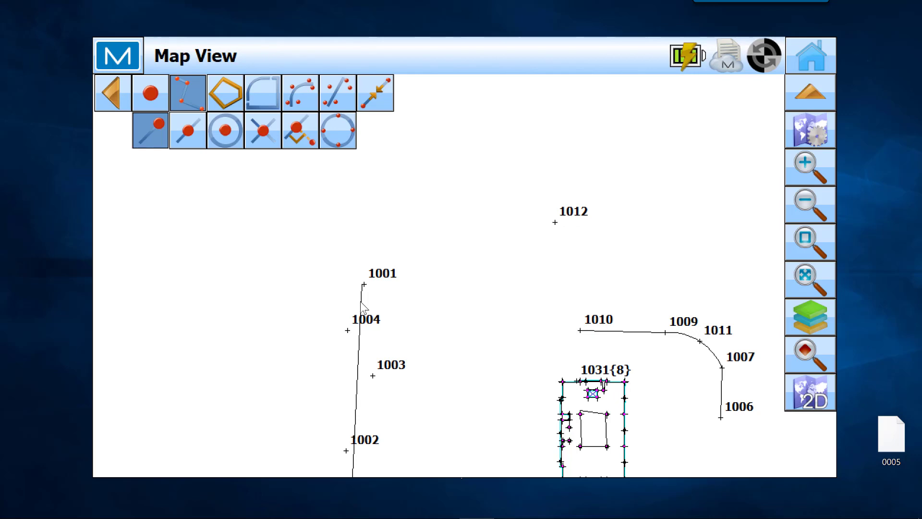
{"action": "left_click", "coordinate": [363, 286]}
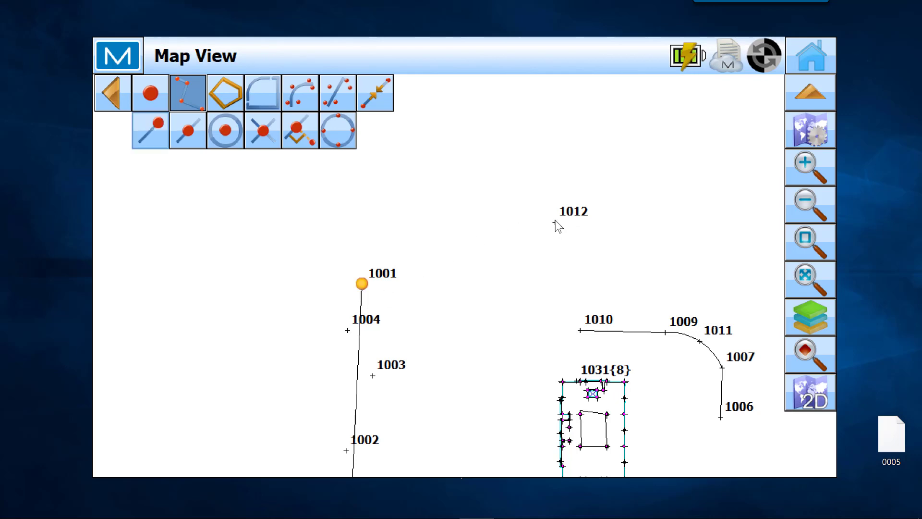
{"action": "left_click", "coordinate": [556, 223]}
{"action": "left_click", "coordinate": [189, 91]}
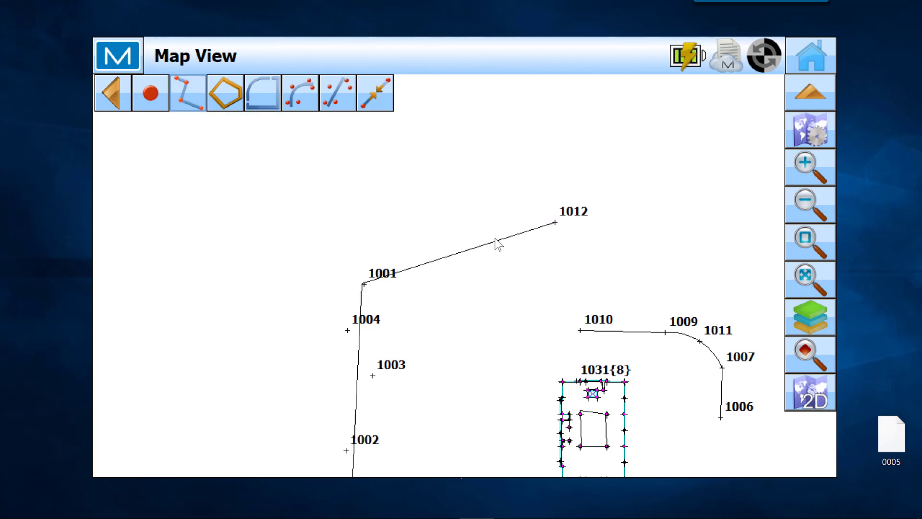
Inspect the new line to 1012 and the best-fit line as separate objects by selecting each, then clear the selection.
{"action": "left_click", "coordinate": [450, 260]}
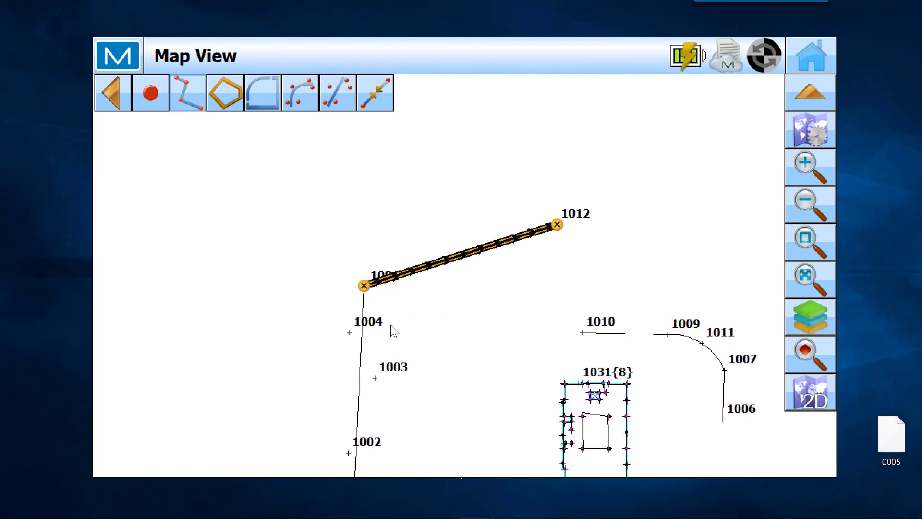
{"action": "left_click", "coordinate": [363, 308]}
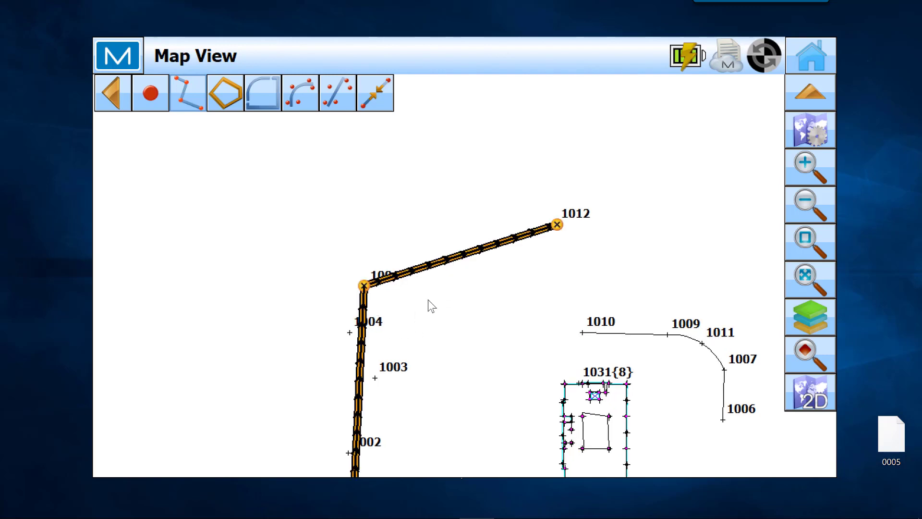
{"action": "left_click", "coordinate": [362, 318]}
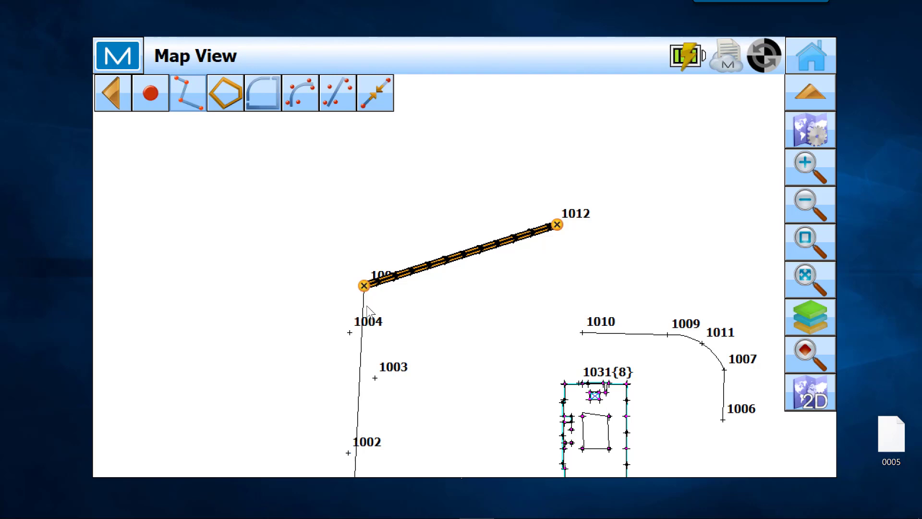
{"action": "left_click", "coordinate": [408, 272]}
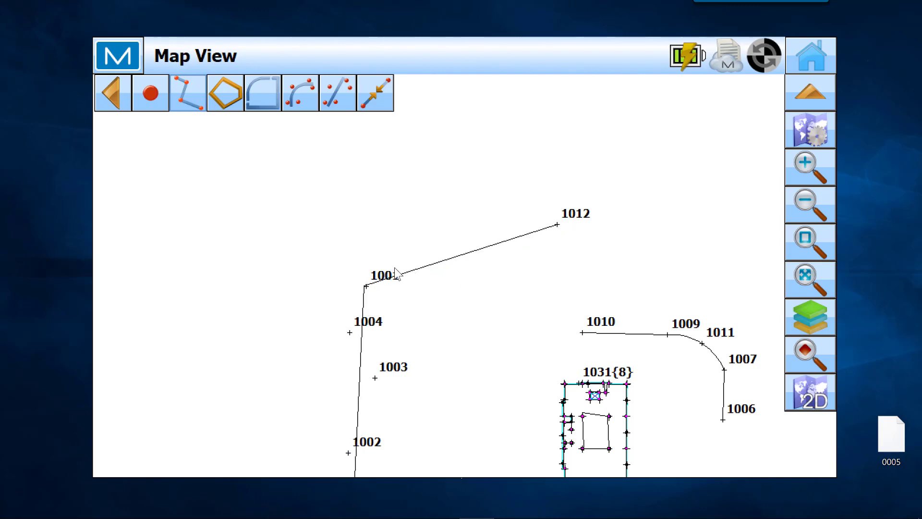
Join the best-fit line and the line to point 1012 into a single polyline.
{"action": "left_click", "coordinate": [375, 96]}
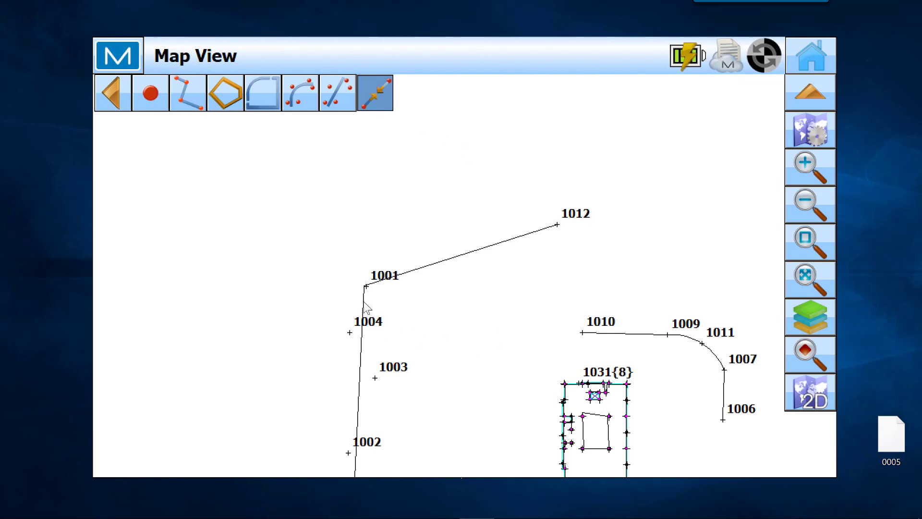
{"action": "left_click", "coordinate": [364, 303]}
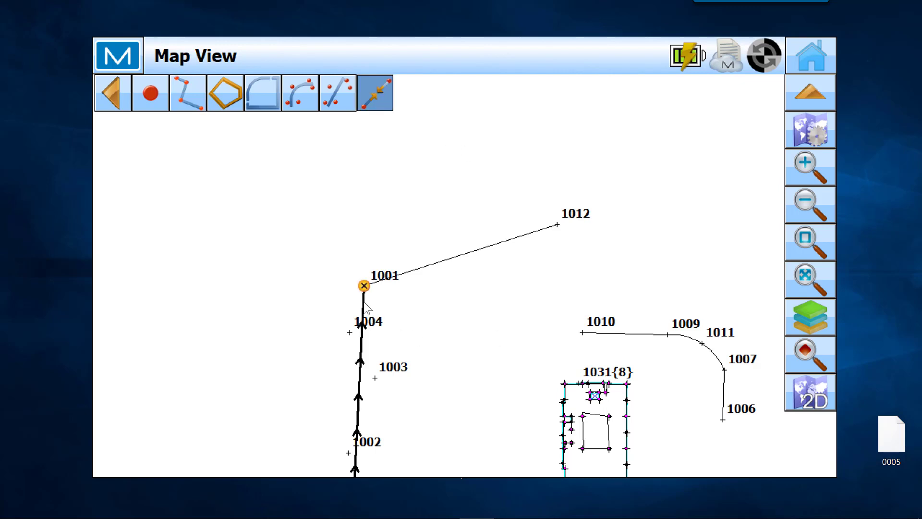
{"action": "left_click", "coordinate": [462, 256]}
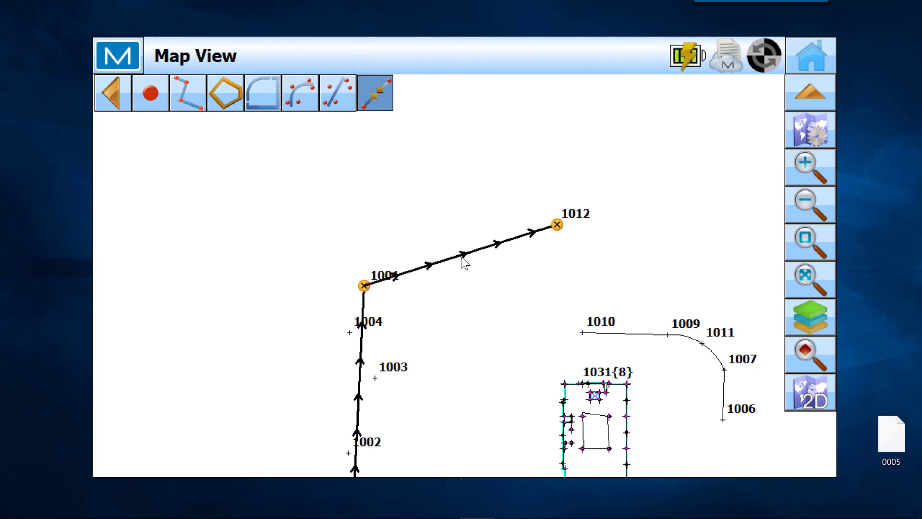
{"action": "left_click", "coordinate": [380, 96]}
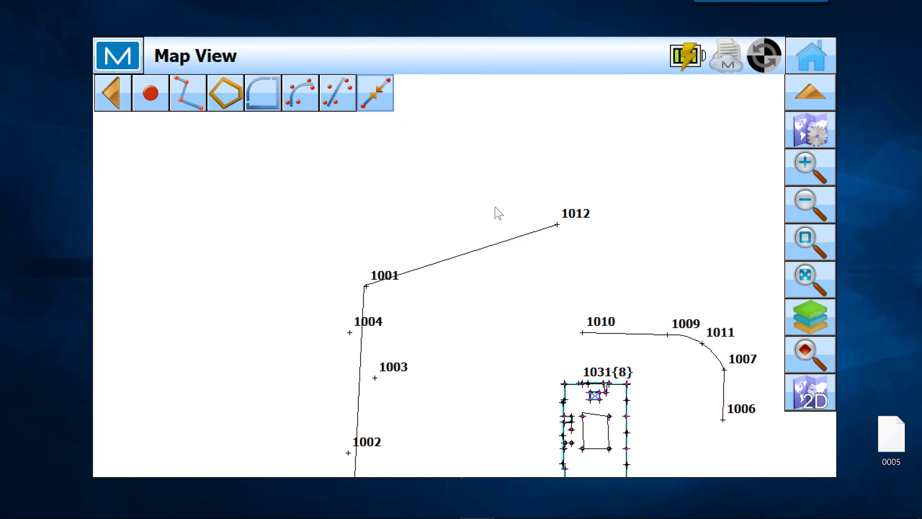
Examine the joined polyline and the original line overlapping it between points 1001 and 1012 by selecting each, then clear the selection.
{"action": "left_click", "coordinate": [451, 264]}
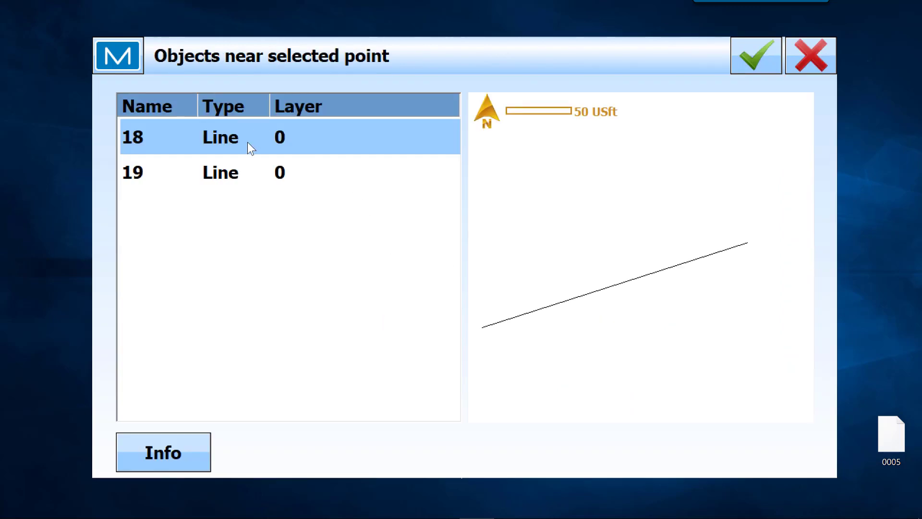
{"action": "left_click", "coordinate": [246, 174]}
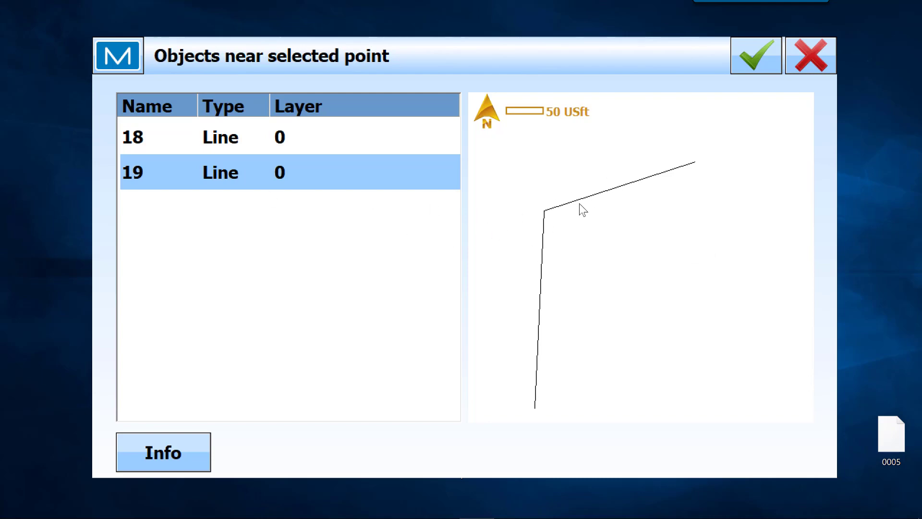
{"action": "left_click", "coordinate": [753, 56]}
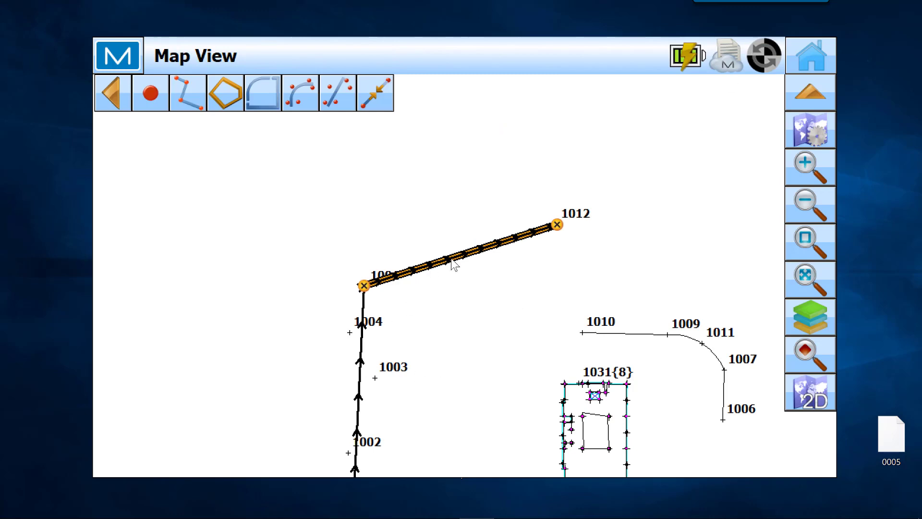
{"action": "left_click", "coordinate": [428, 265]}
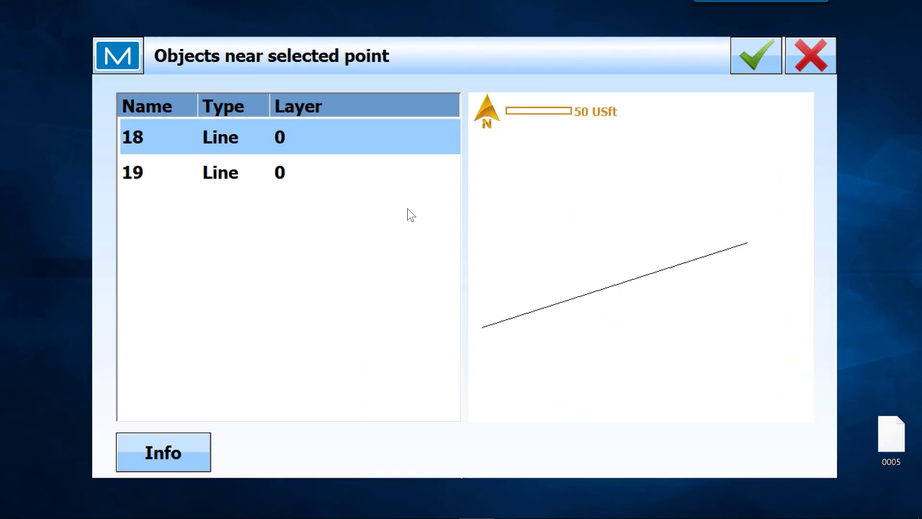
{"action": "left_click", "coordinate": [765, 56]}
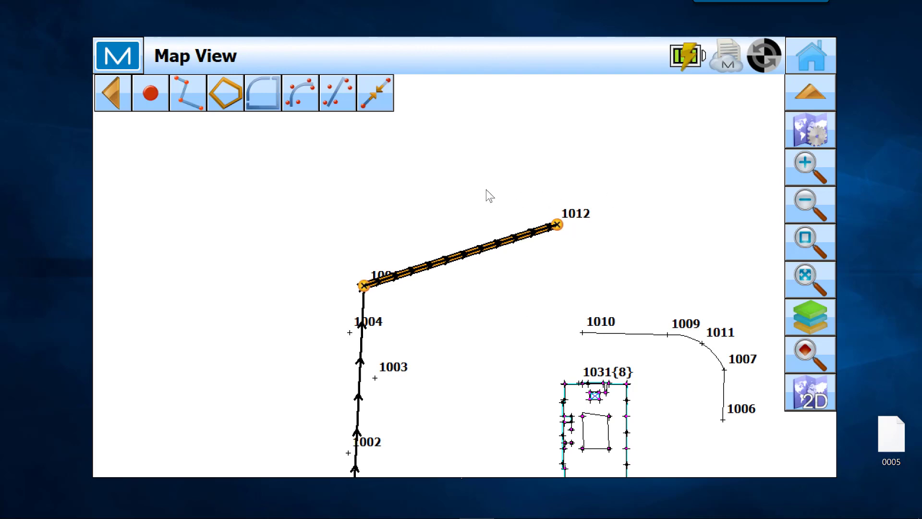
{"action": "left_click", "coordinate": [547, 228]}
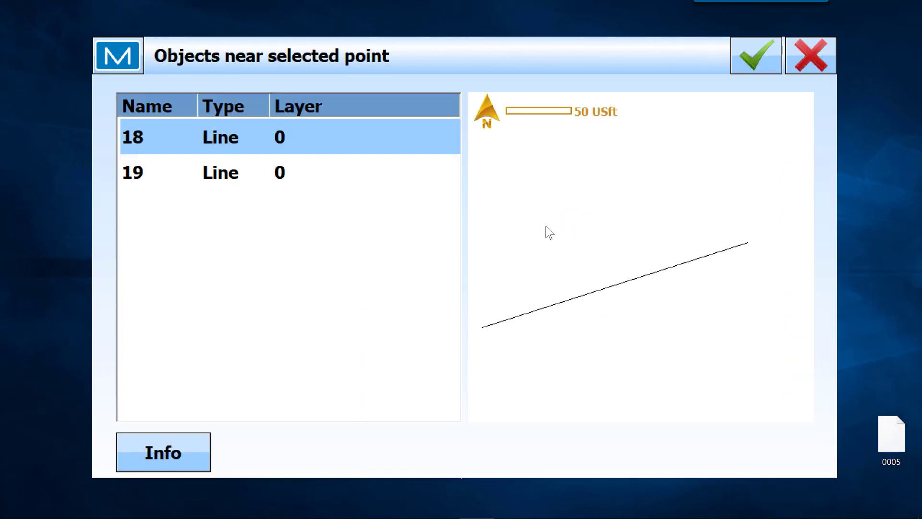
{"action": "left_click", "coordinate": [269, 179]}
{"action": "left_click", "coordinate": [757, 55]}
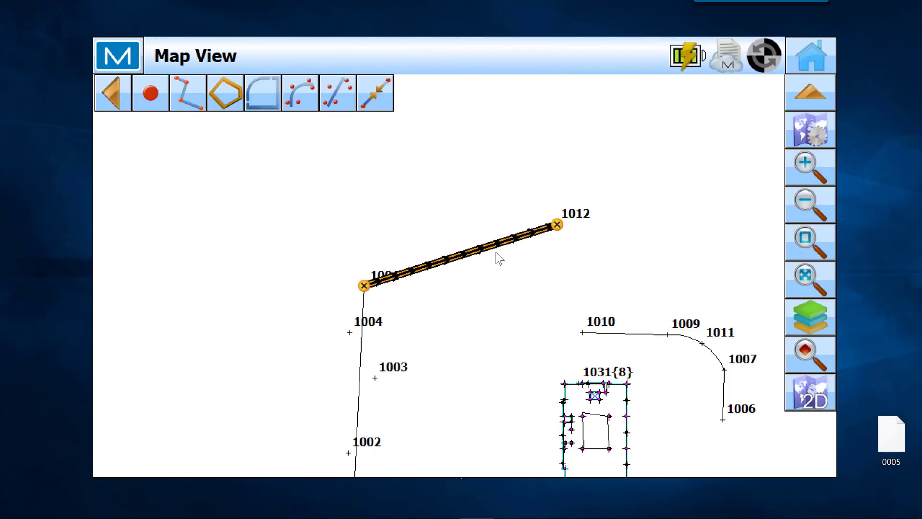
{"action": "left_click", "coordinate": [486, 249]}
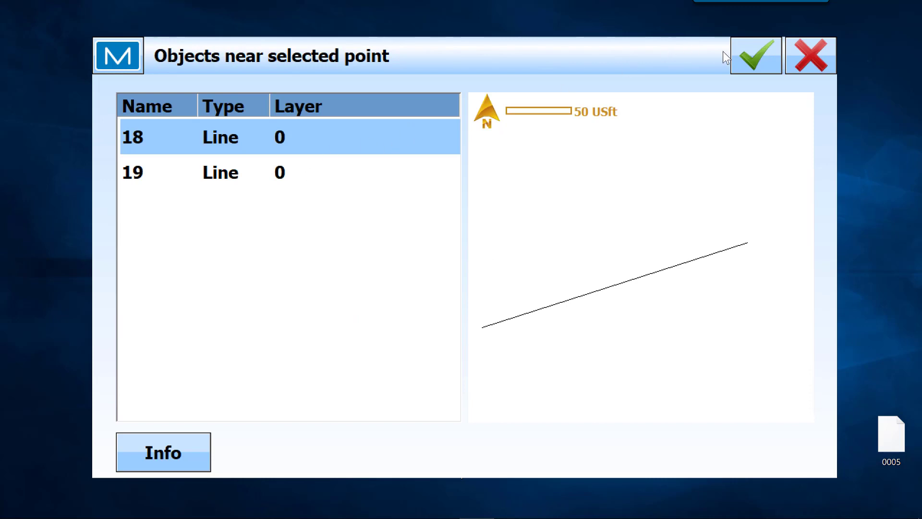
{"action": "left_click", "coordinate": [755, 55]}
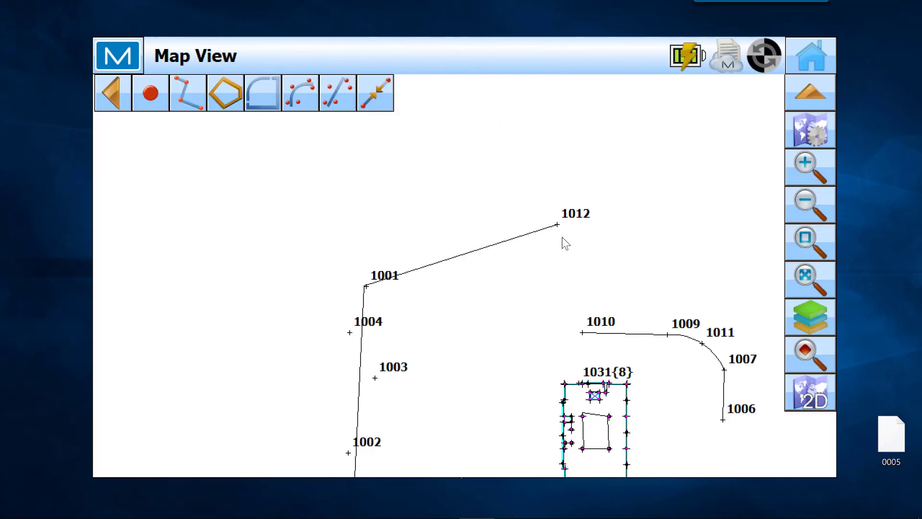
Check the joined polyline against the original best-fit line along points 1003 and 1004 by selecting the polyline, then clear the selection.
{"action": "left_click", "coordinate": [362, 365]}
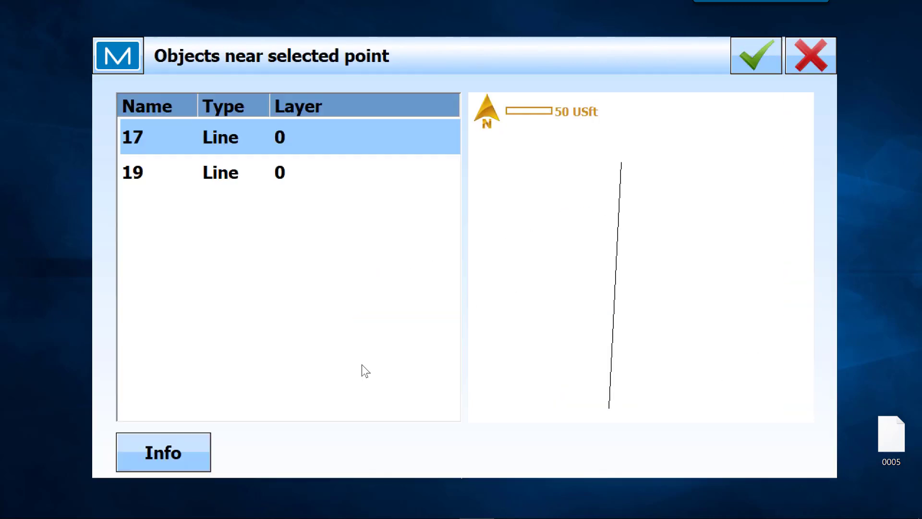
{"action": "left_click", "coordinate": [227, 174]}
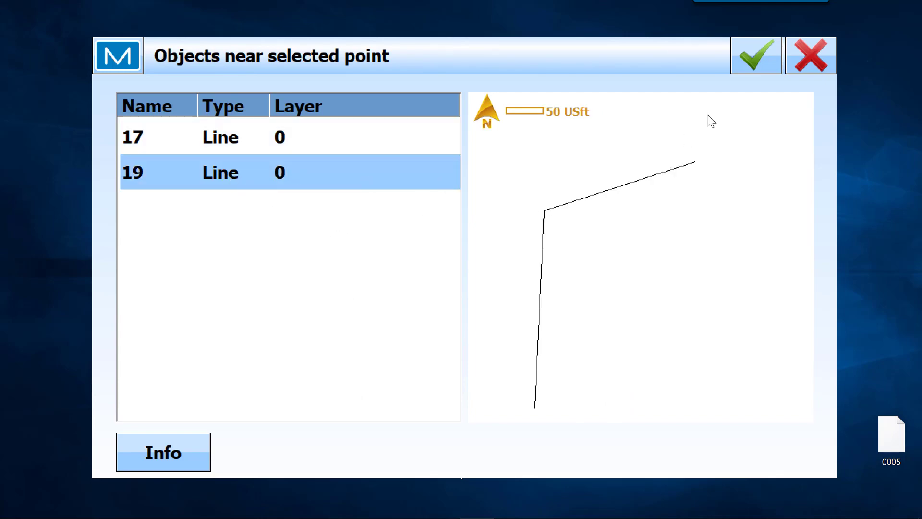
{"action": "left_click", "coordinate": [757, 56]}
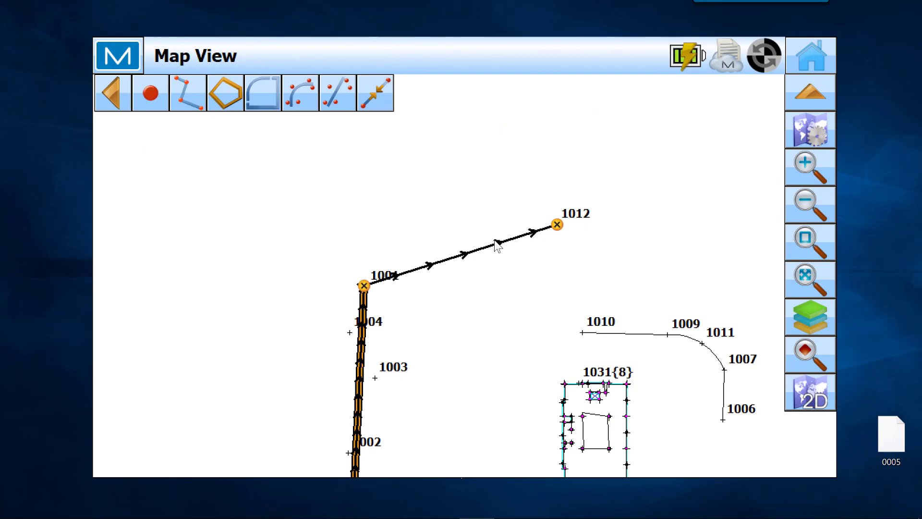
{"action": "left_click", "coordinate": [361, 352]}
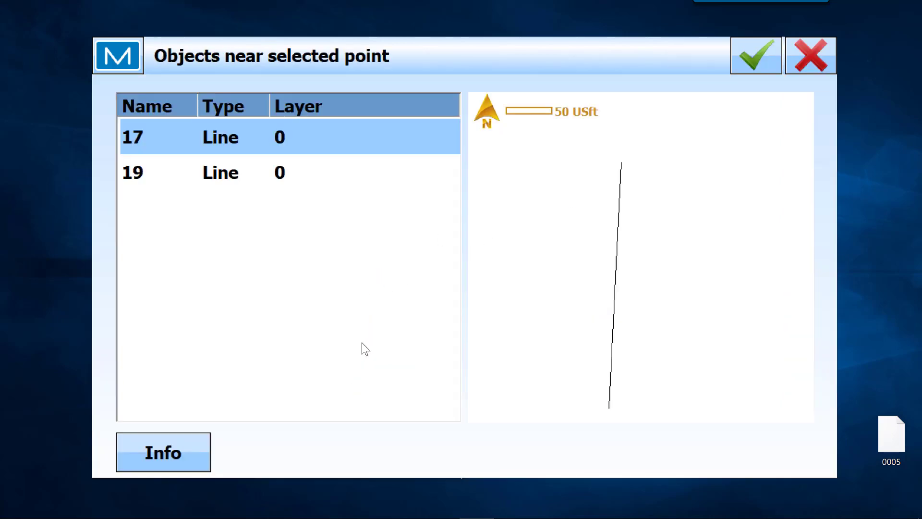
{"action": "left_click", "coordinate": [264, 182]}
{"action": "left_click", "coordinate": [749, 62]}
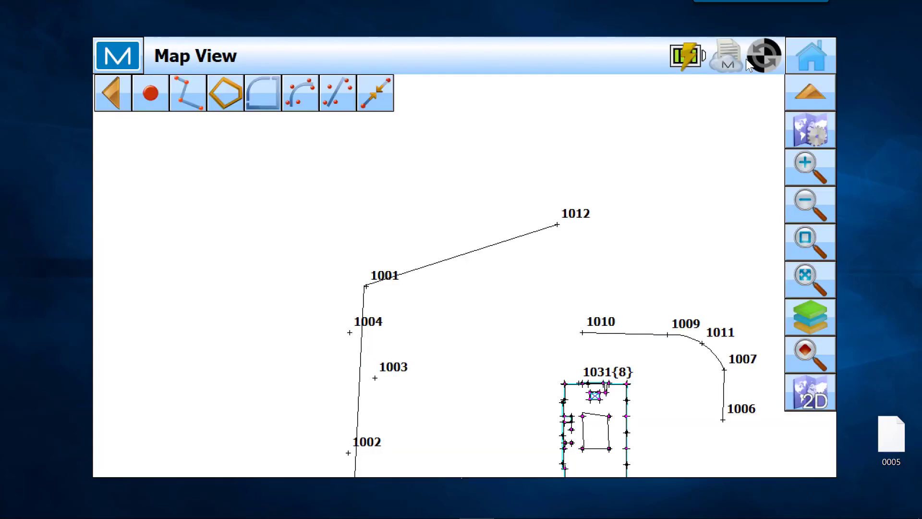